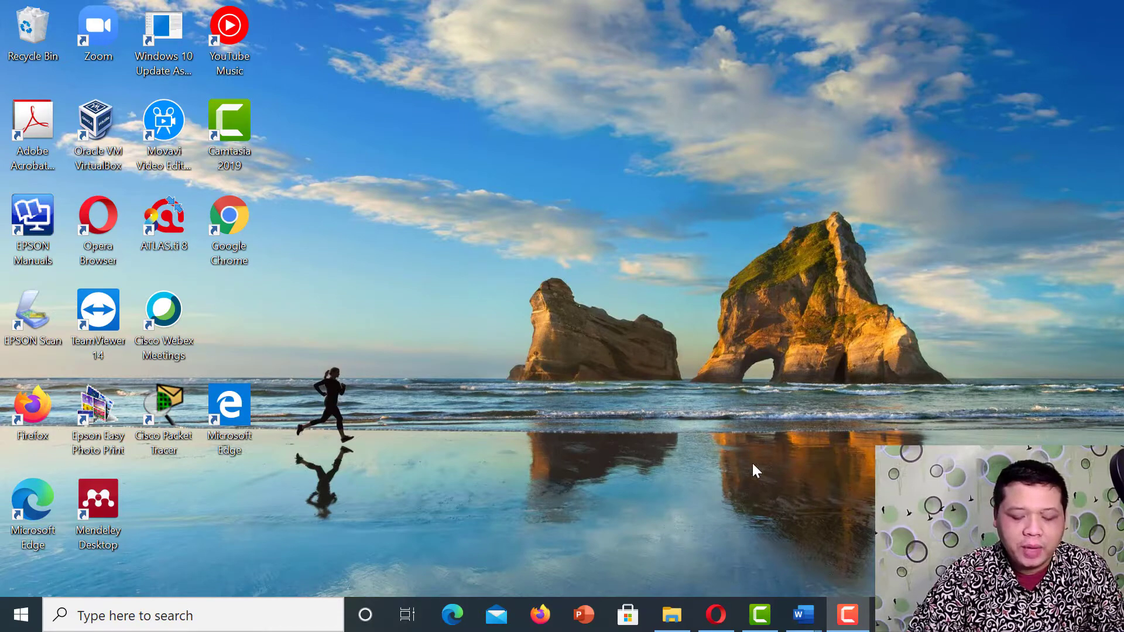
- Switch to Word, bring up the CATATAN BLIBIOGRAFI notes, and bring the NASKAH KARYA document to the front
mouse_move(810, 616)
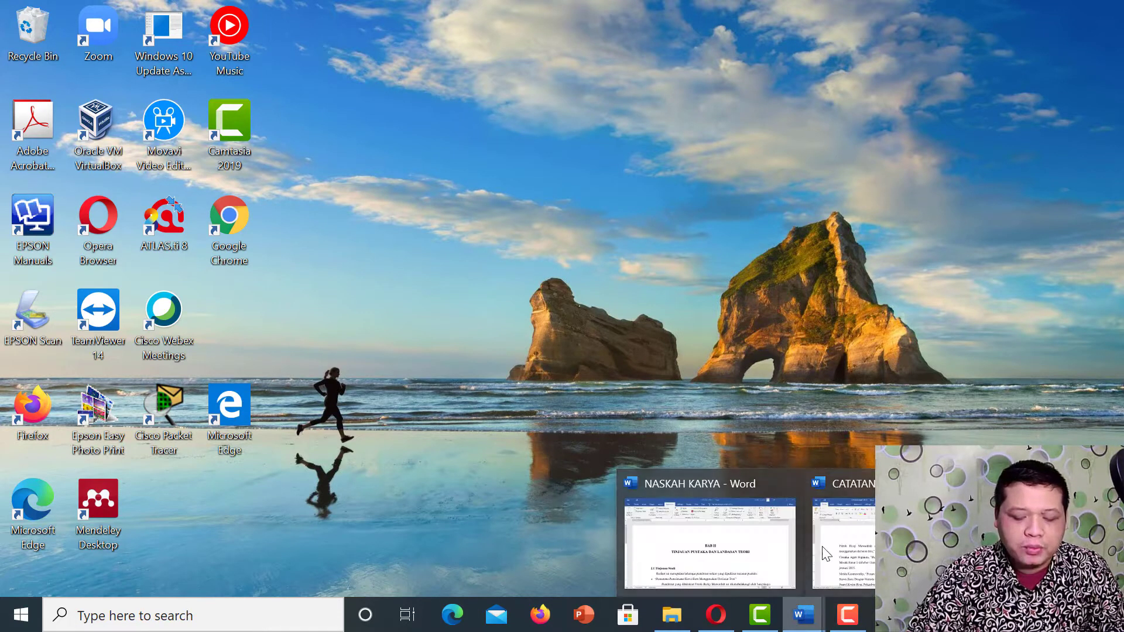
left_click(843, 527)
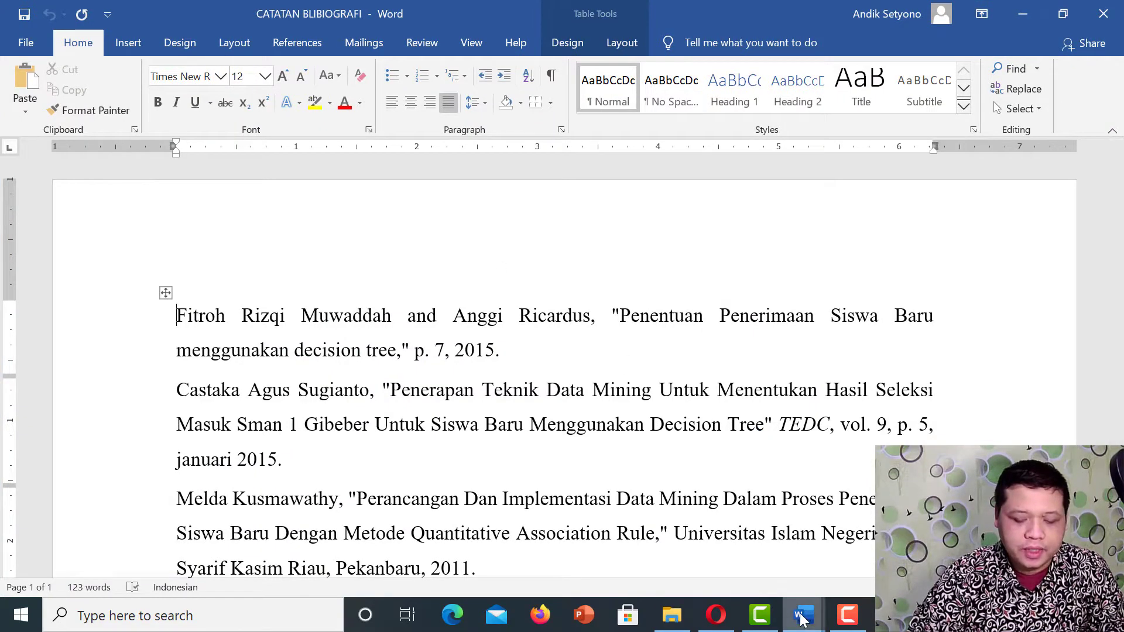
mouse_move(804, 615)
left_click(743, 568)
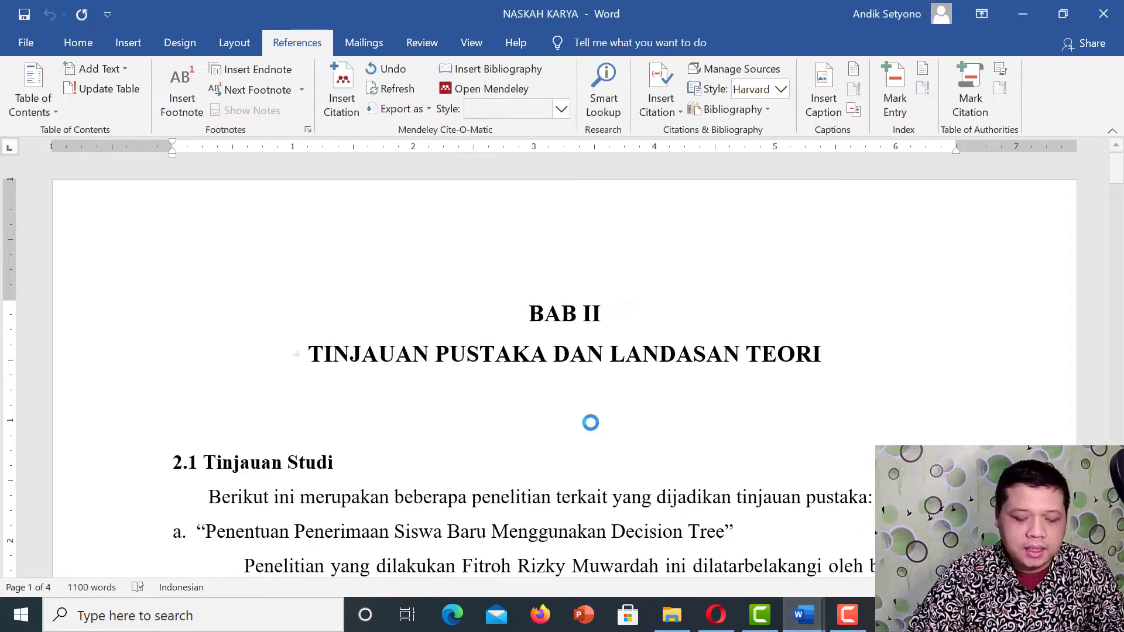
- Examine the studies reviewed in section 2.1 Tinjauan Studi of BAB II in the NASKAH KARYA document
scroll(647, 360, "down", 10)
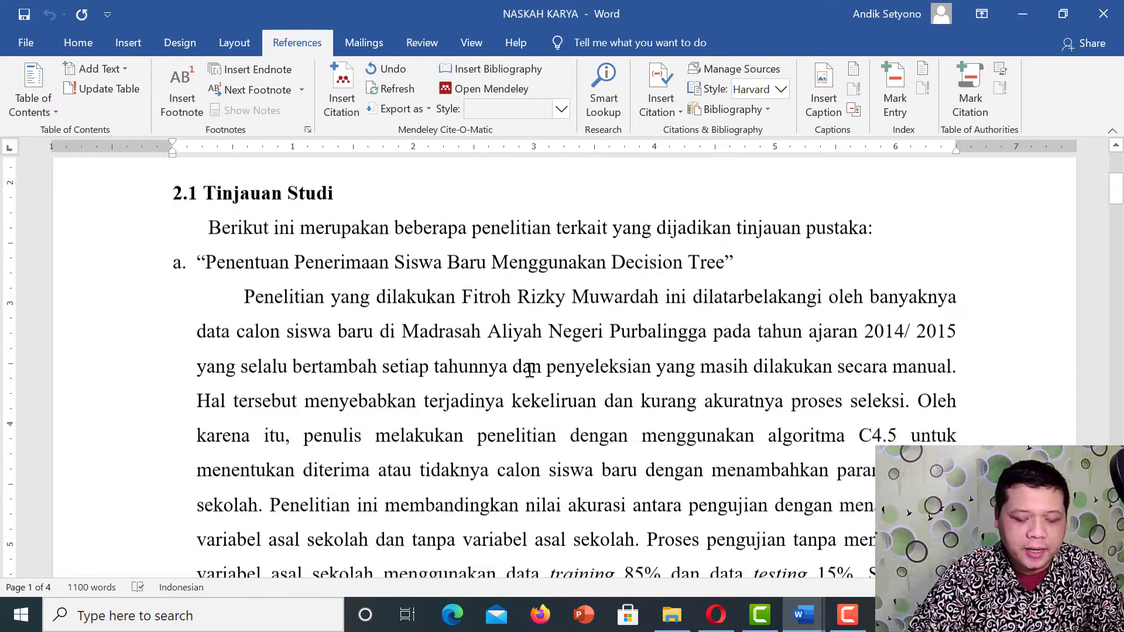
scroll(329, 313, "up", 7)
scroll(328, 313, "up", 2)
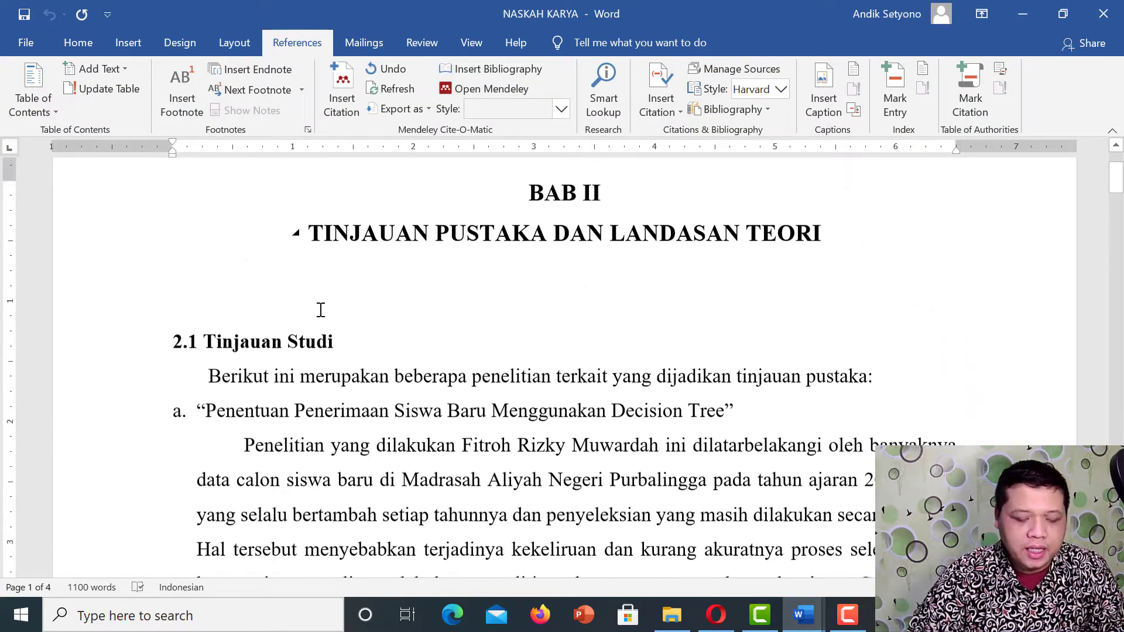
scroll(319, 309, "down", 5)
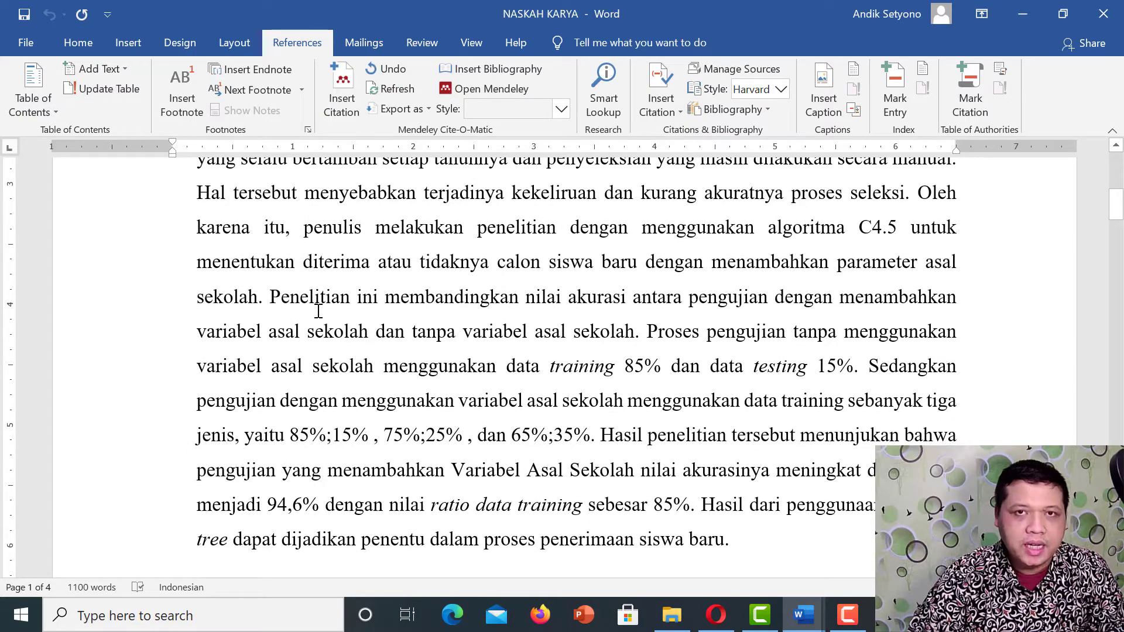
scroll(318, 311, "down", 12)
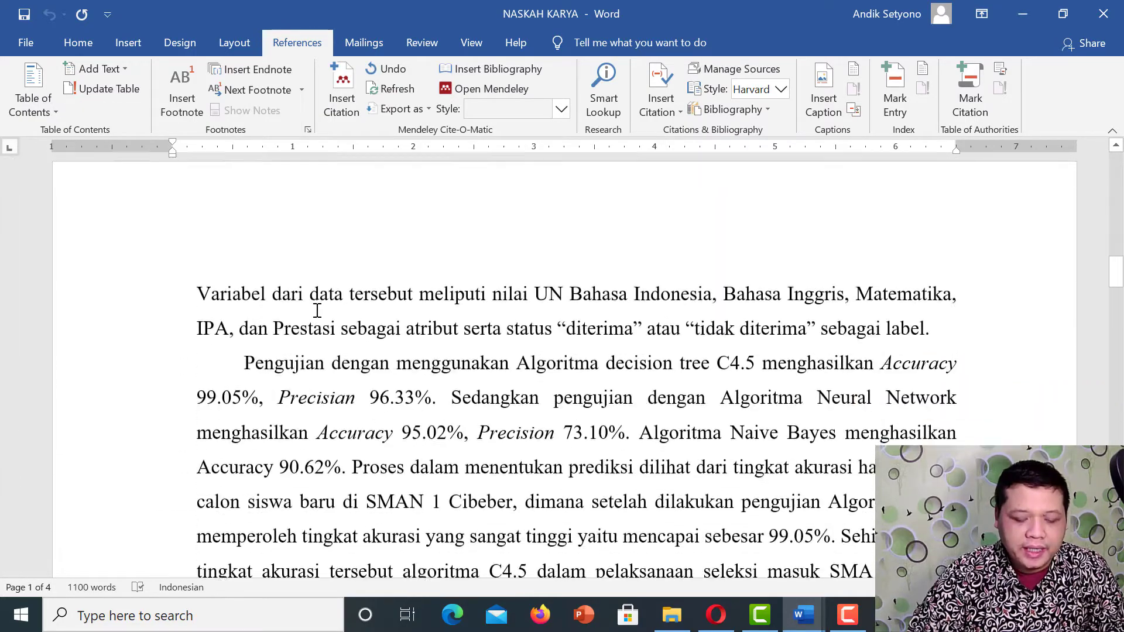
scroll(317, 310, "down", 12)
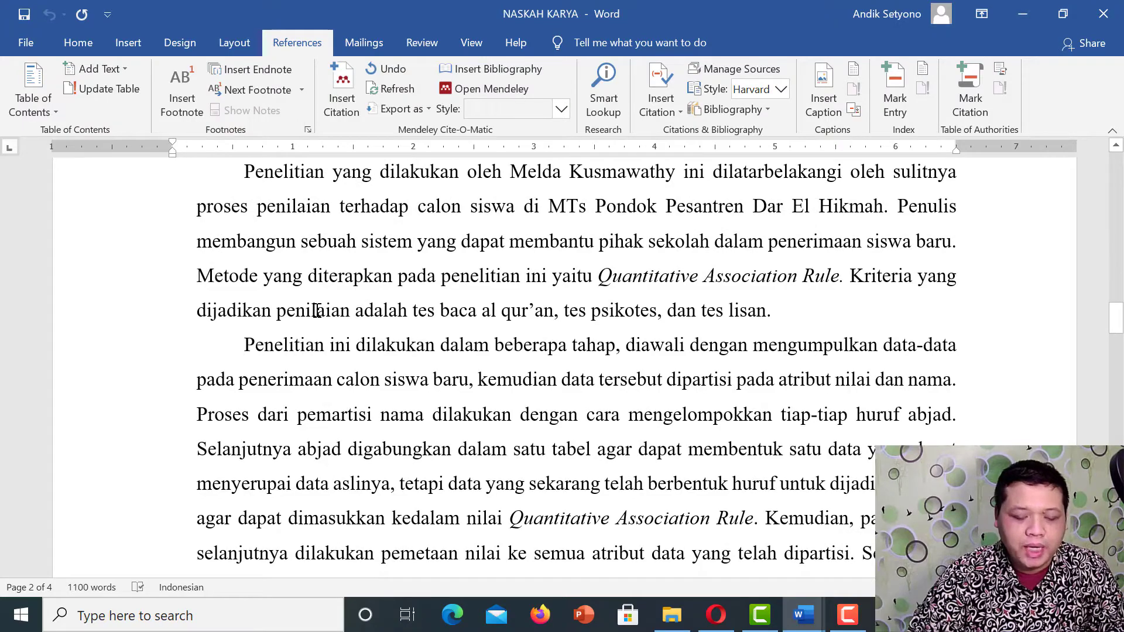
scroll(317, 311, "down", 5)
scroll(317, 310, "up", 6)
scroll(317, 310, "down", 4)
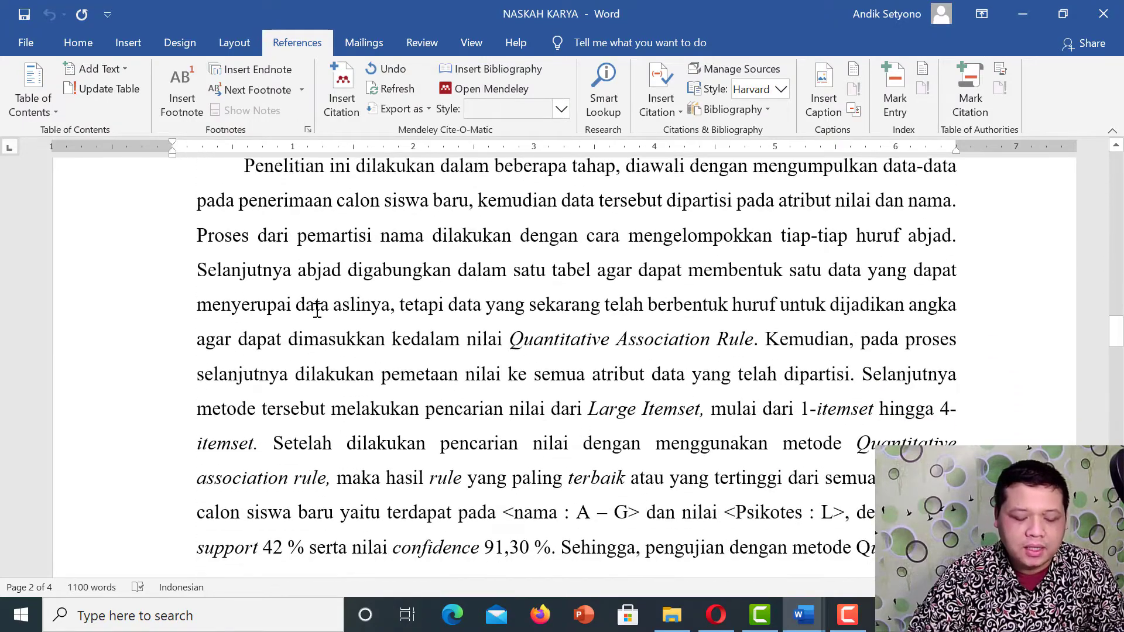
scroll(317, 310, "down", 5)
scroll(321, 304, "up", 4)
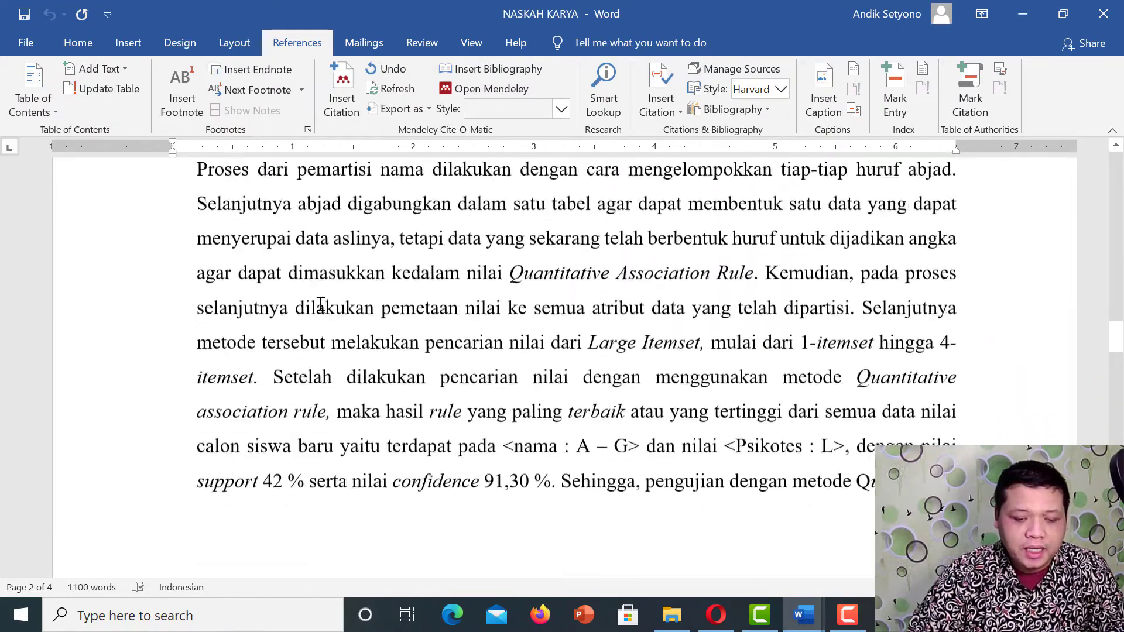
scroll(321, 304, "up", 15)
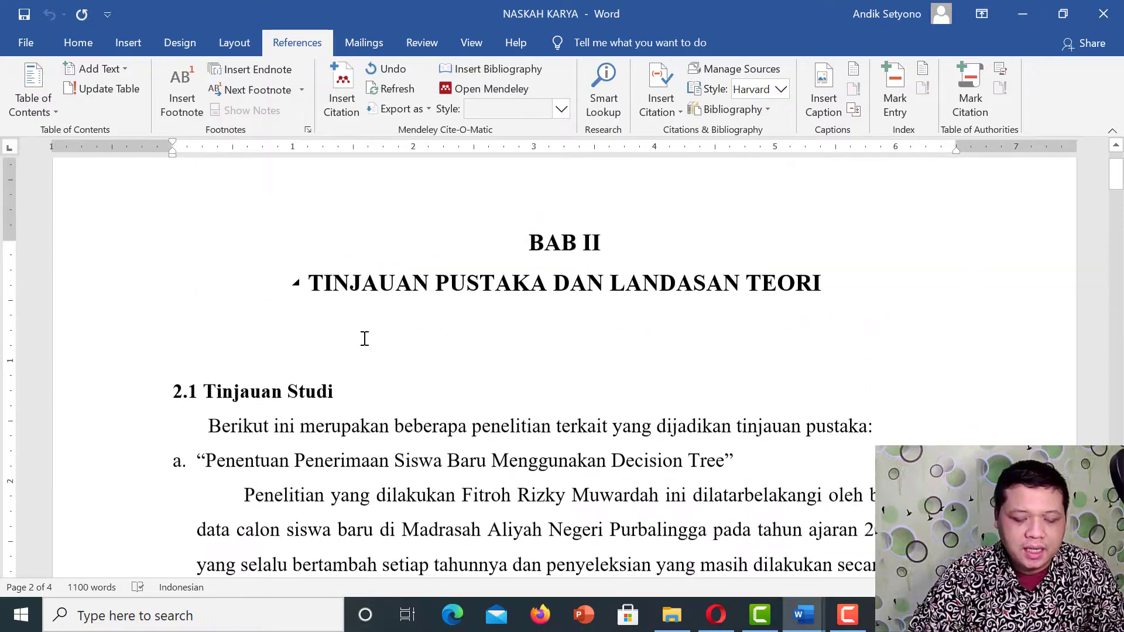
scroll(365, 338, "down", 4)
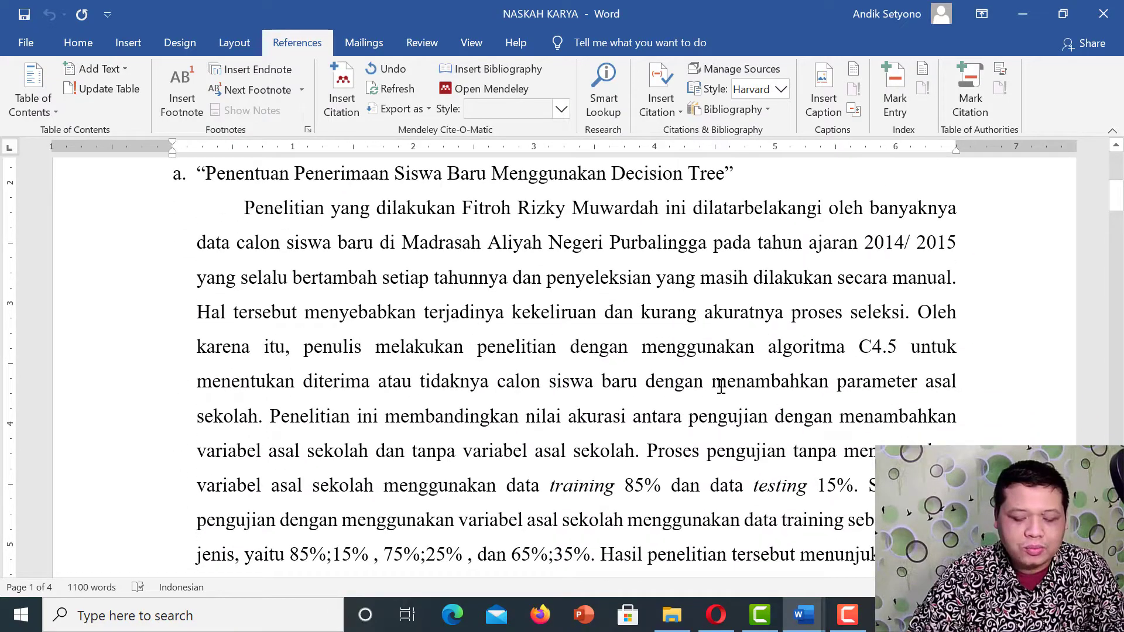
- Place the insertion point before the final period of study a's paragraph, directly after "penerimaan siswa baru"
scroll(721, 386, "down", 3)
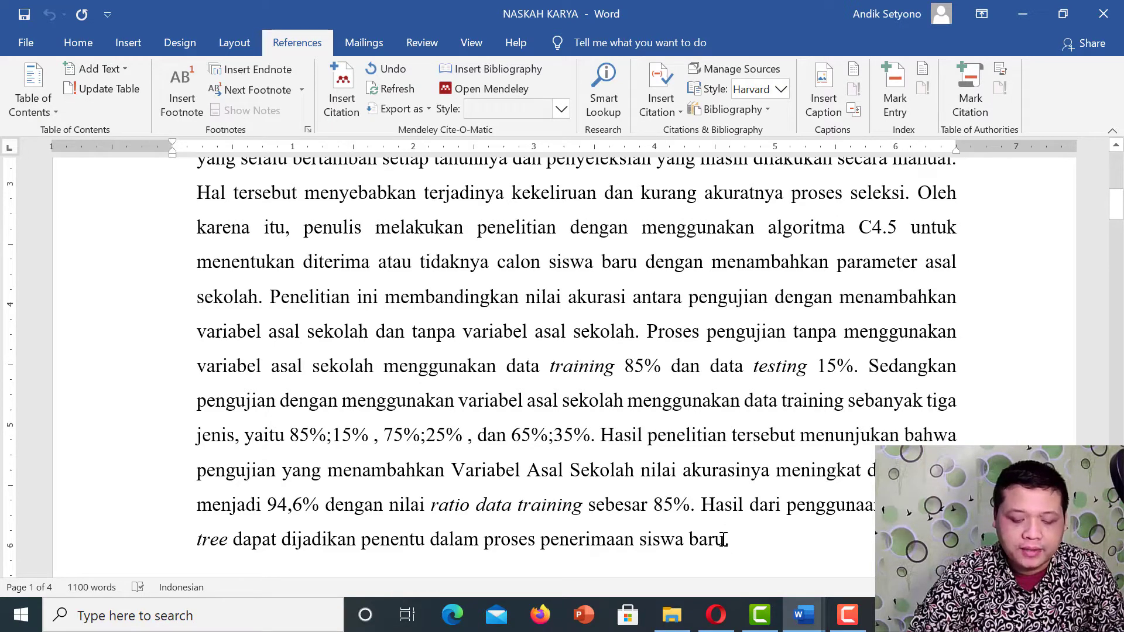
left_click(761, 539)
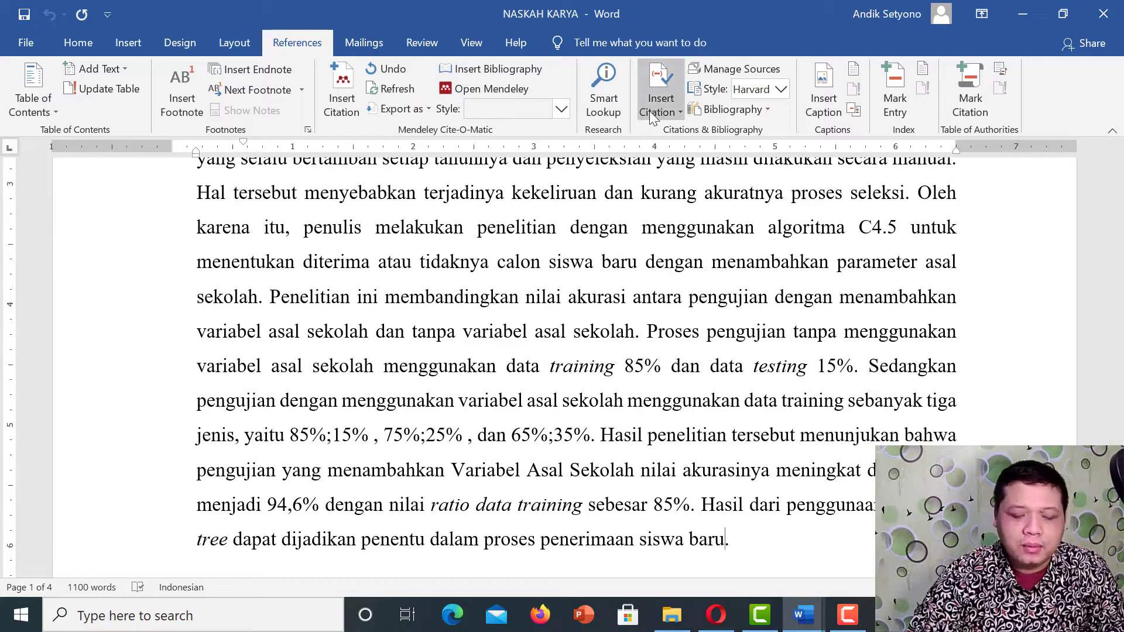
left_click(680, 110)
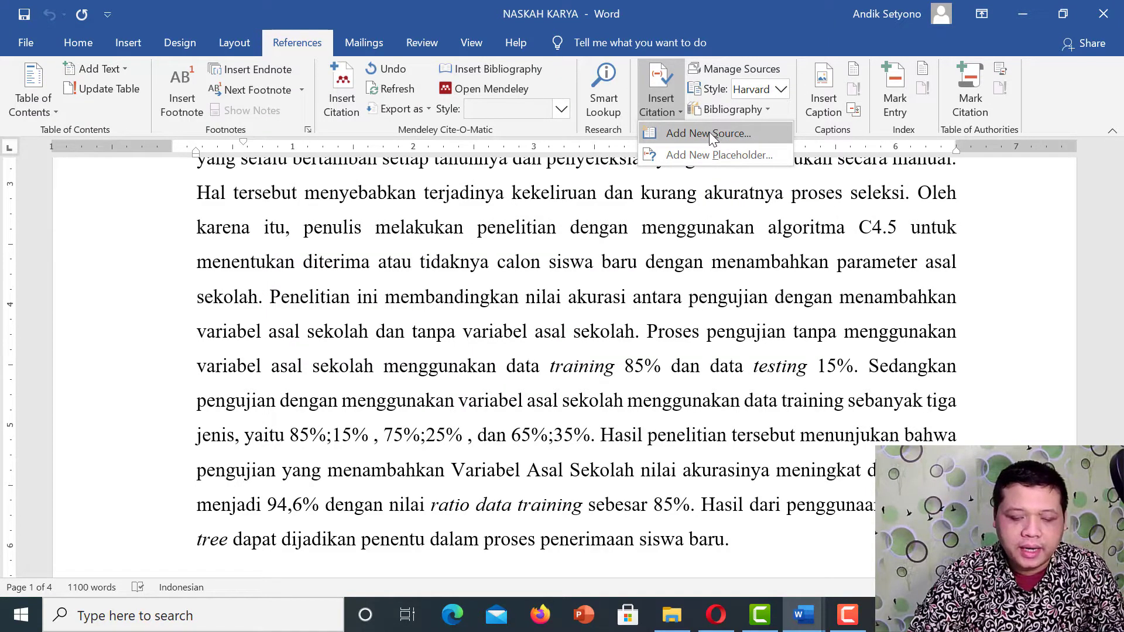
left_click(1032, 246)
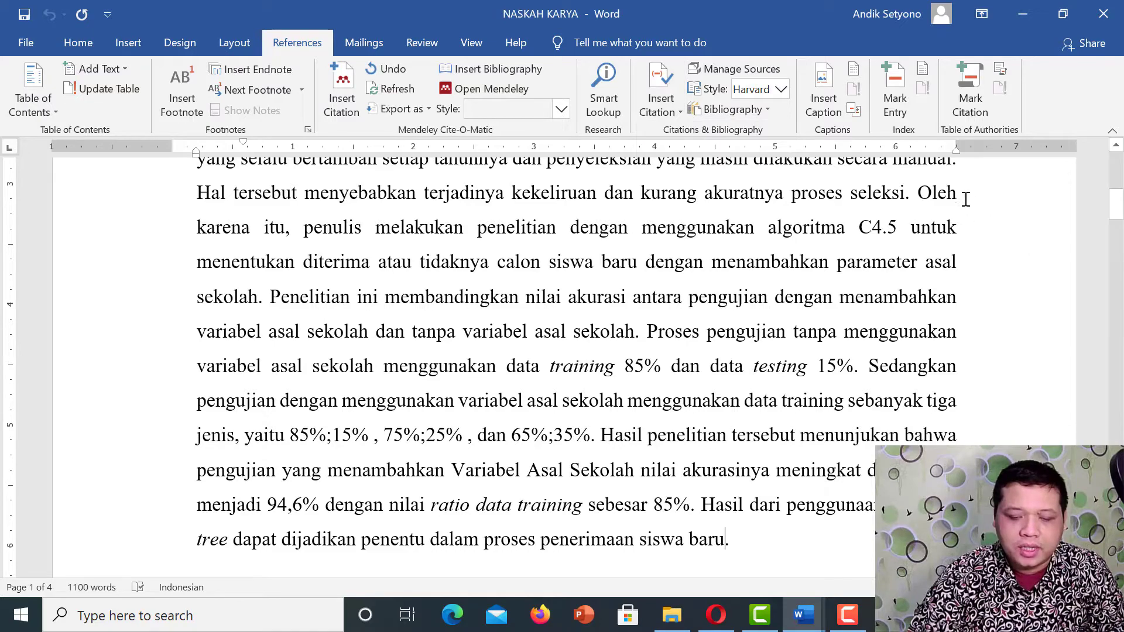
- Take both documents out of full-screen size and arrange CATATAN BLIBIOGRAFI and NASKAH KARYA side by side with their text readable
left_click(1063, 14)
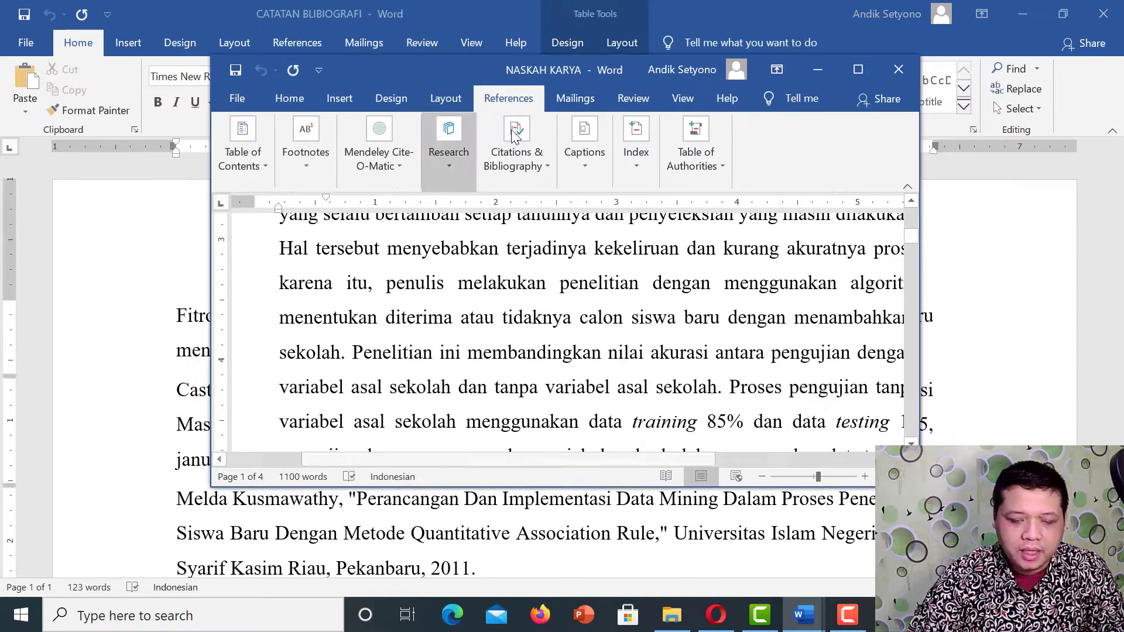
left_click_drag(565, 70, 791, 86)
left_click(1063, 14)
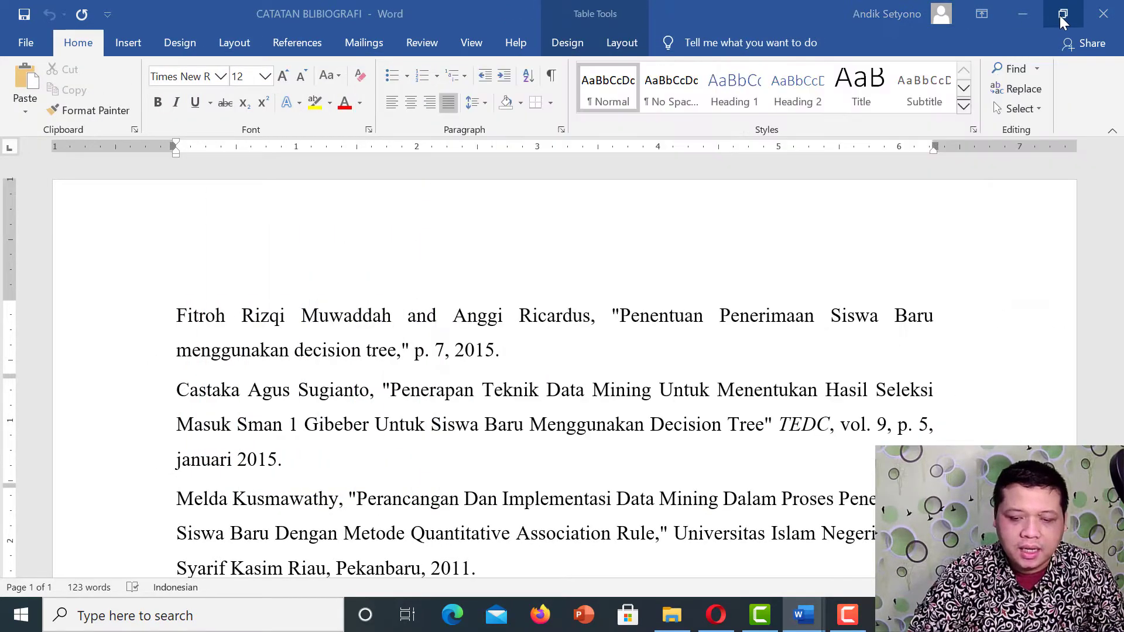
left_click_drag(607, 90, 330, 59)
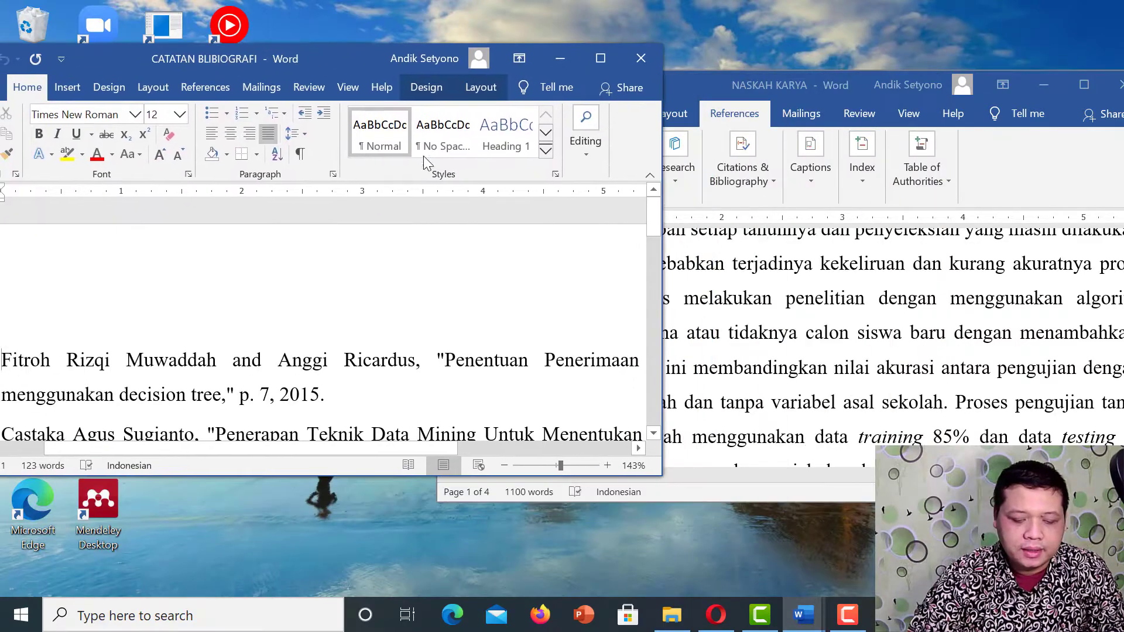
scroll(485, 305, "down", 8)
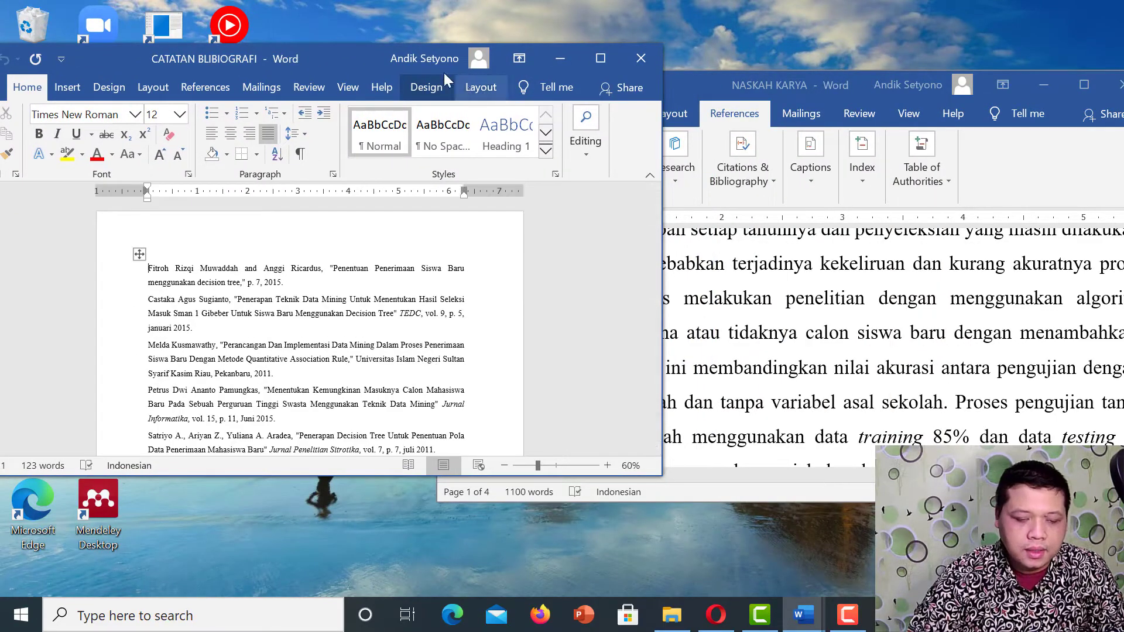
left_click_drag(353, 60, 229, 65)
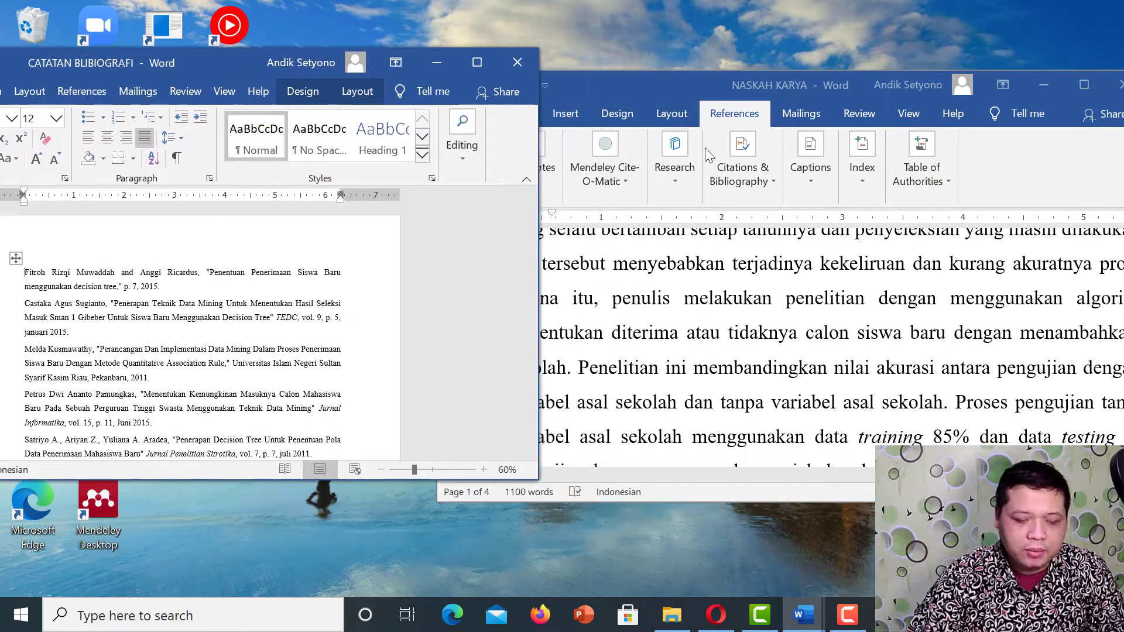
left_click_drag(792, 88, 786, 54)
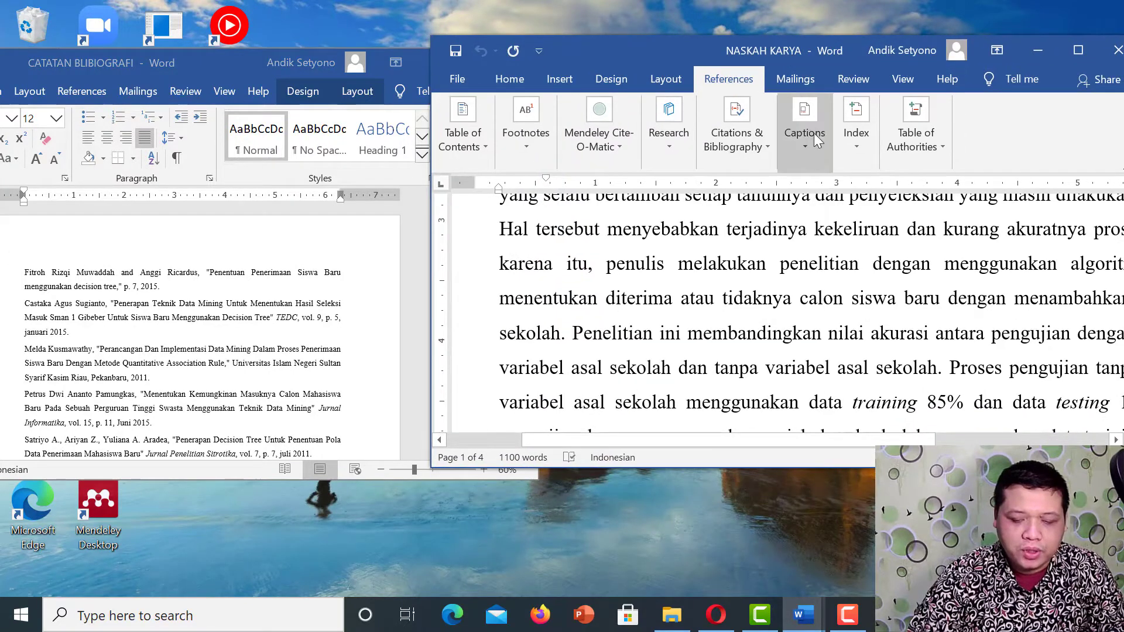
scroll(898, 233, "down", 4)
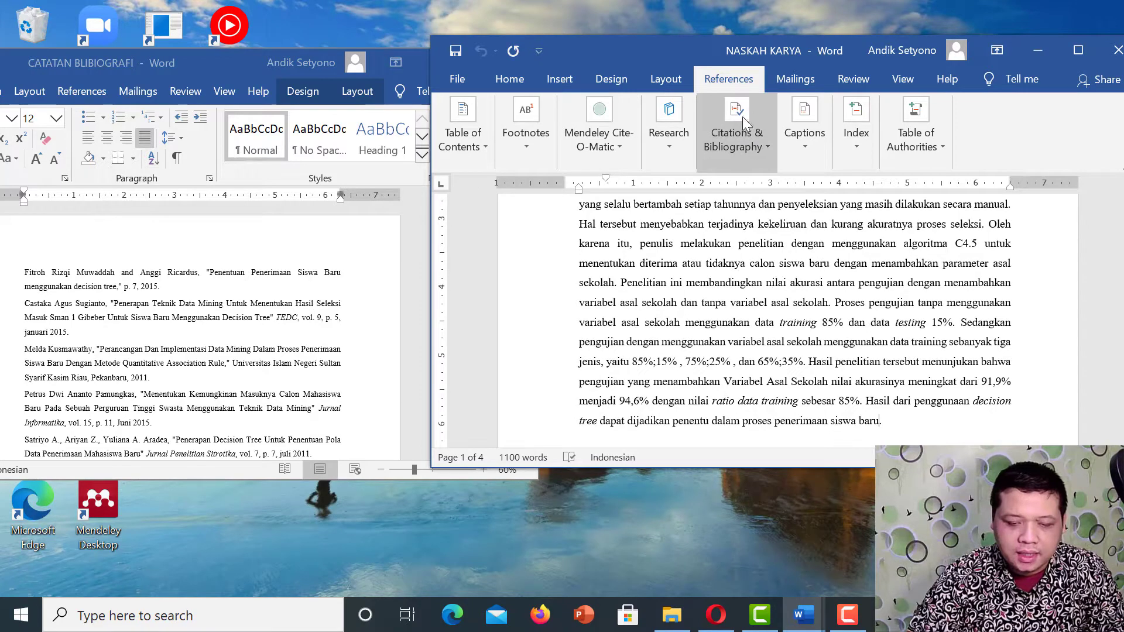
- Create a new citation source in NASKAH KARYA and set its source type to Report
left_click(767, 151)
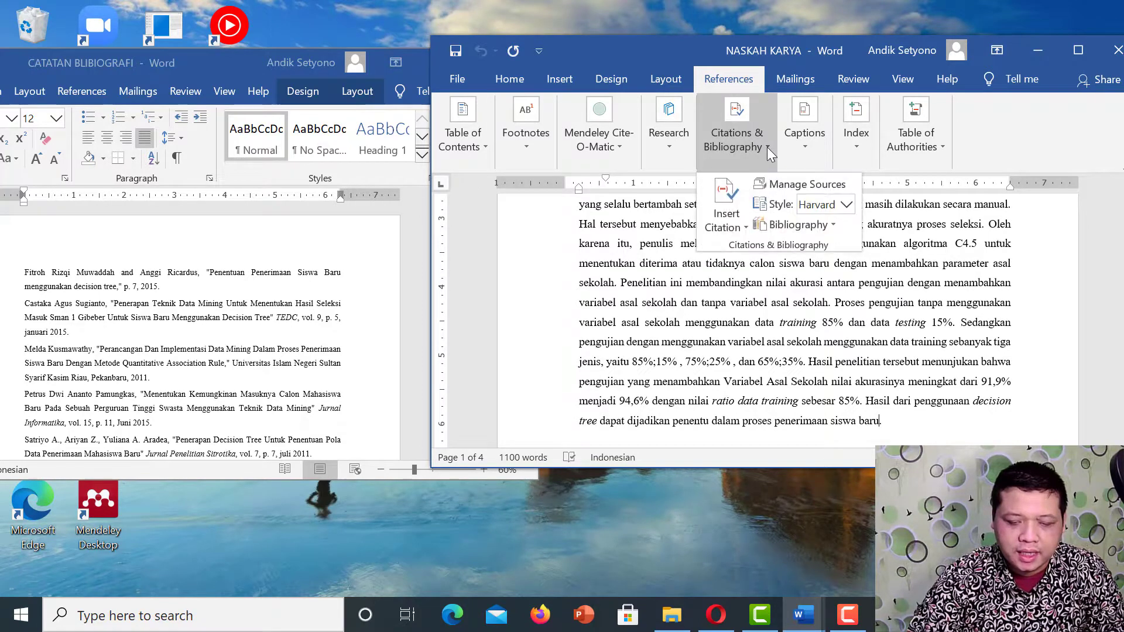
left_click(744, 228)
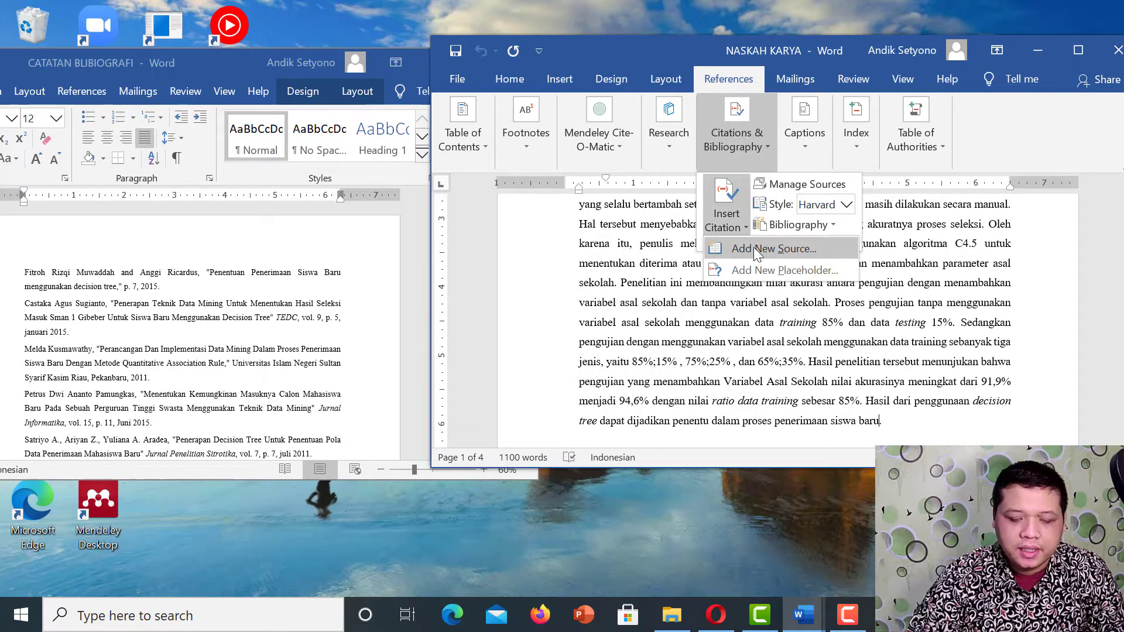
left_click(758, 251)
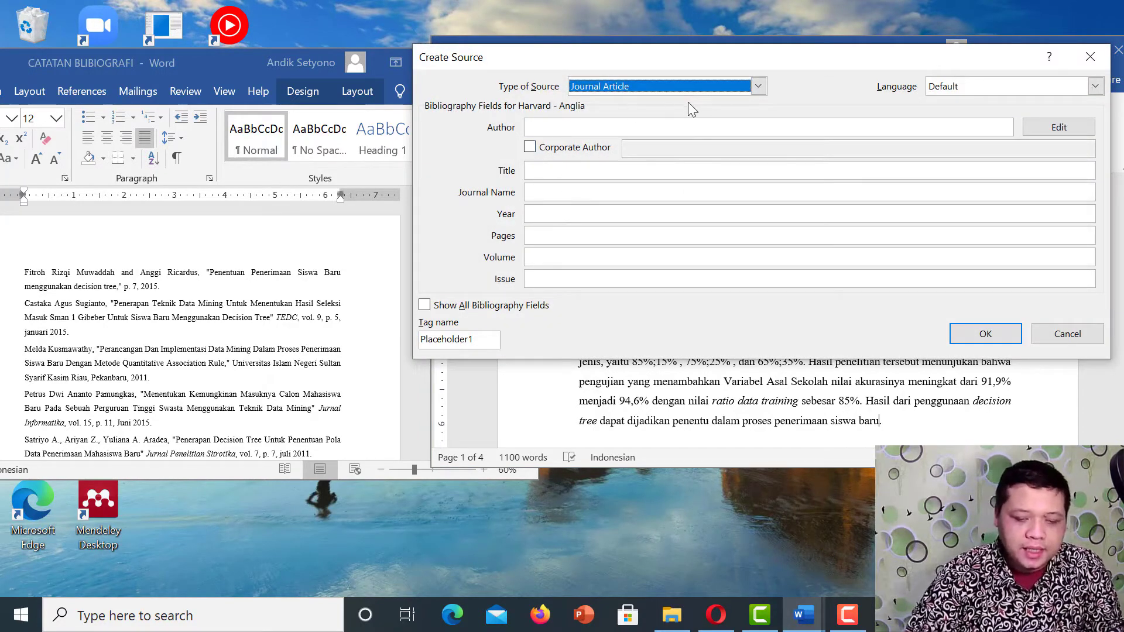
left_click(759, 87)
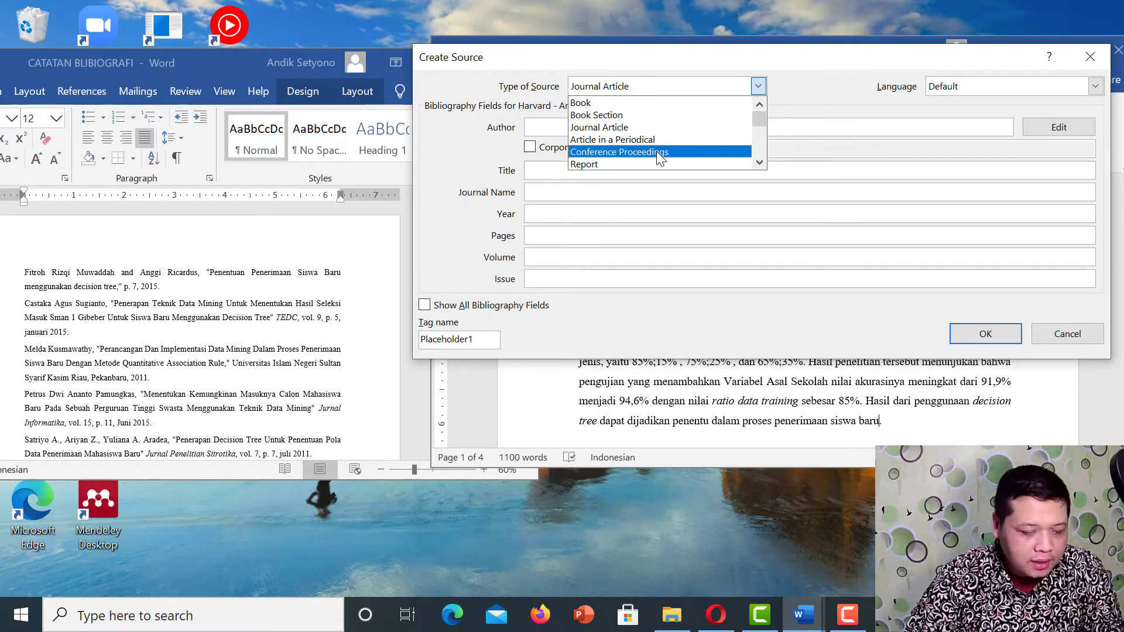
left_click(595, 163)
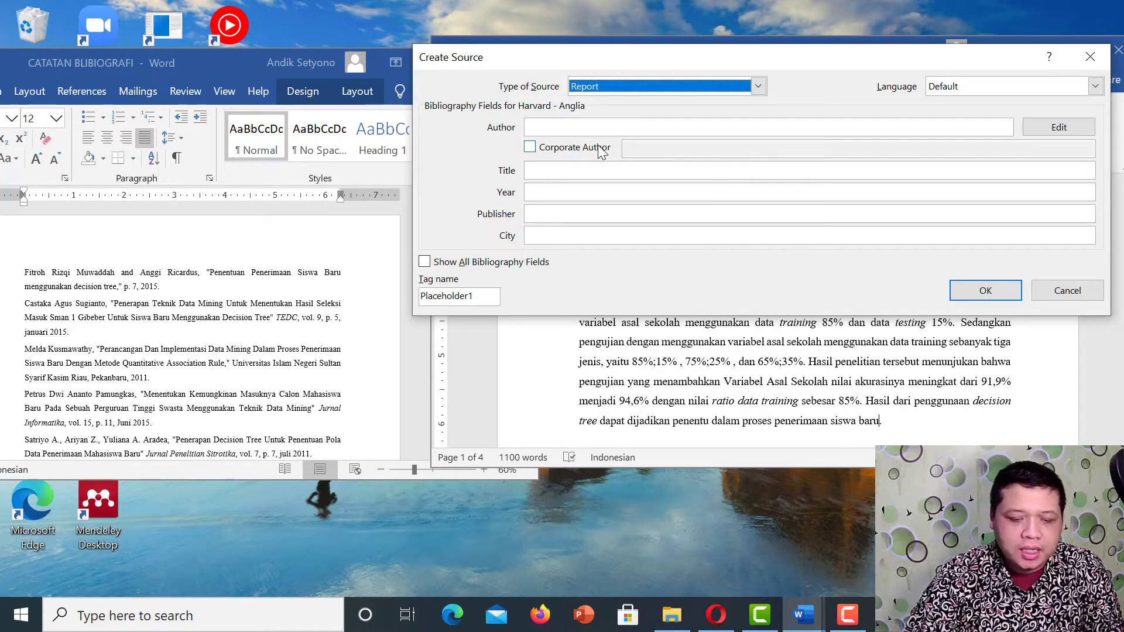
- Add the first-listed author of the first CATATAN BLIBIOGRAFI entry to the report source, entering the last, first and middle names separately
left_click(574, 128)
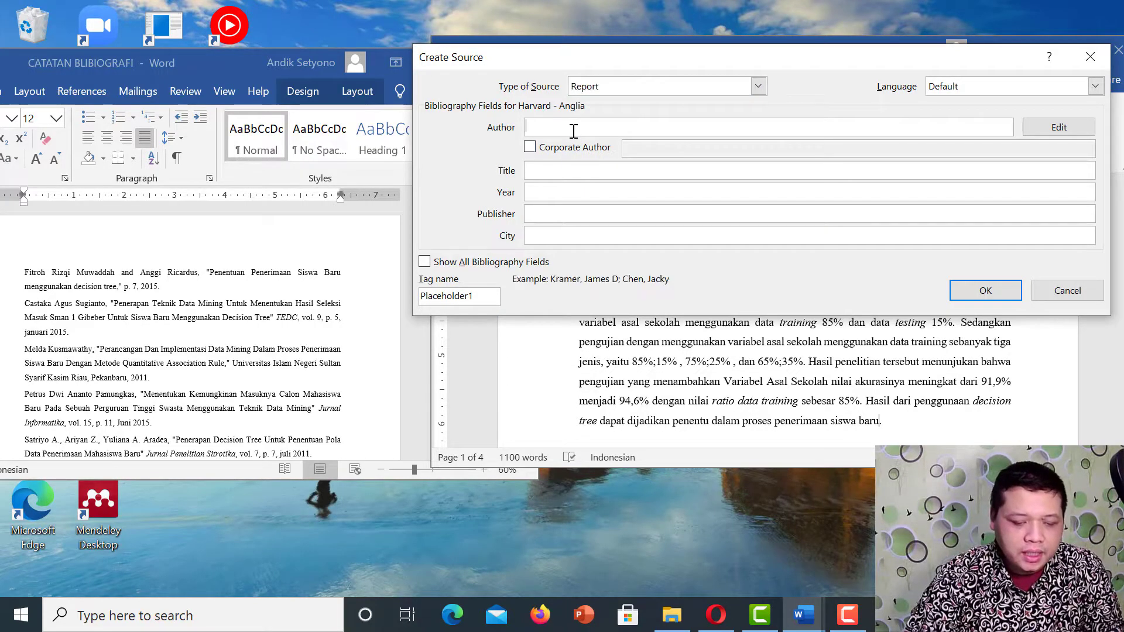
left_click(1060, 127)
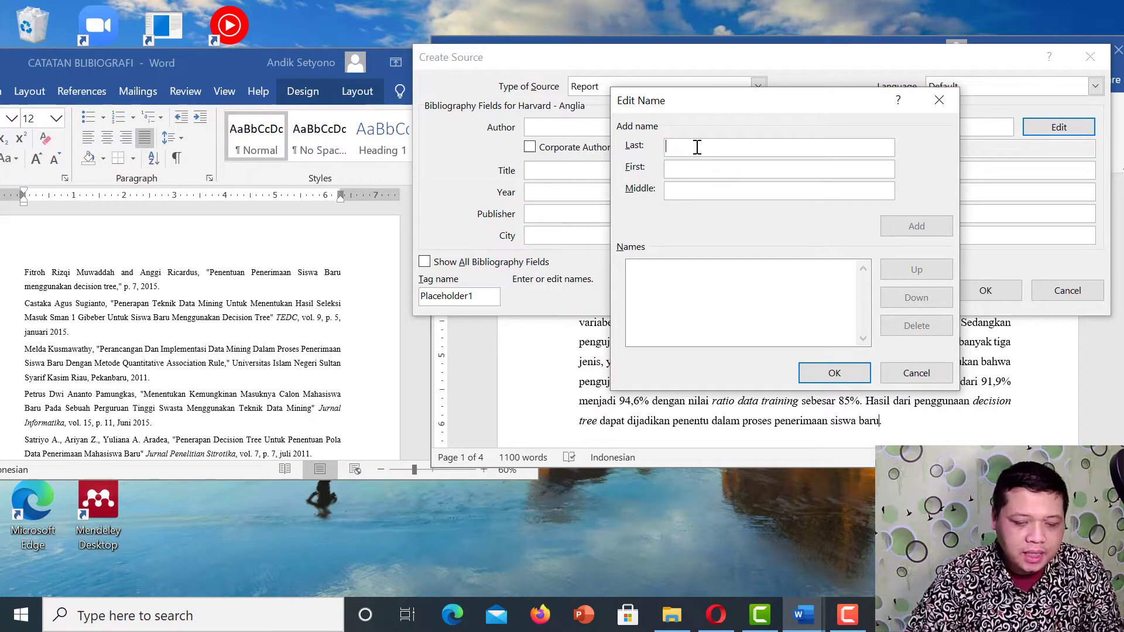
type("Muwaddah")
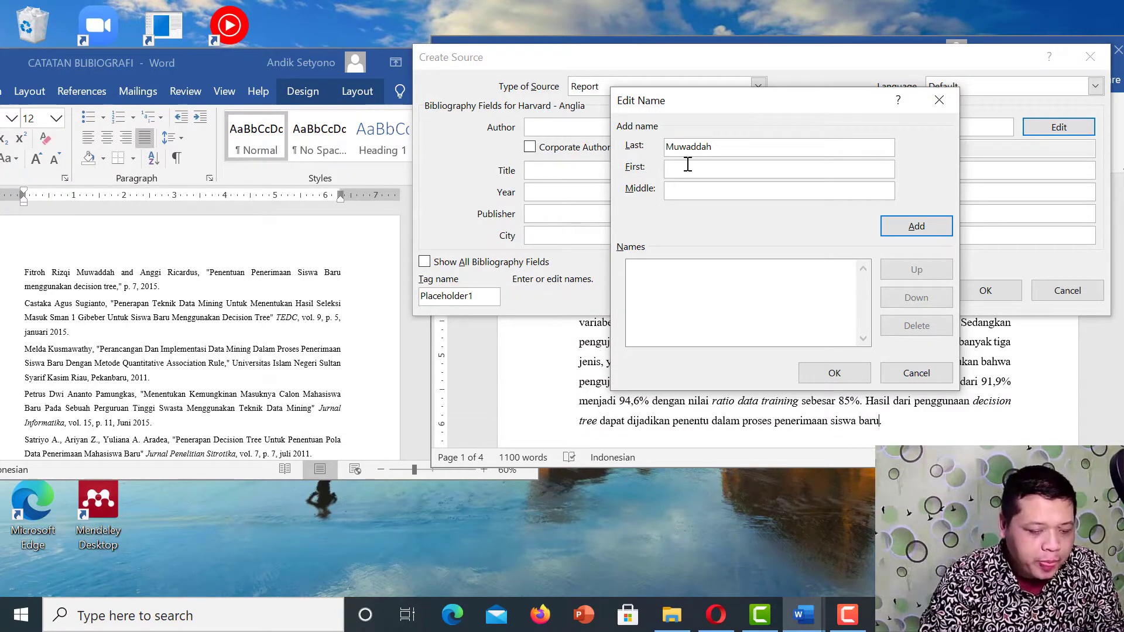
type("Fitroh")
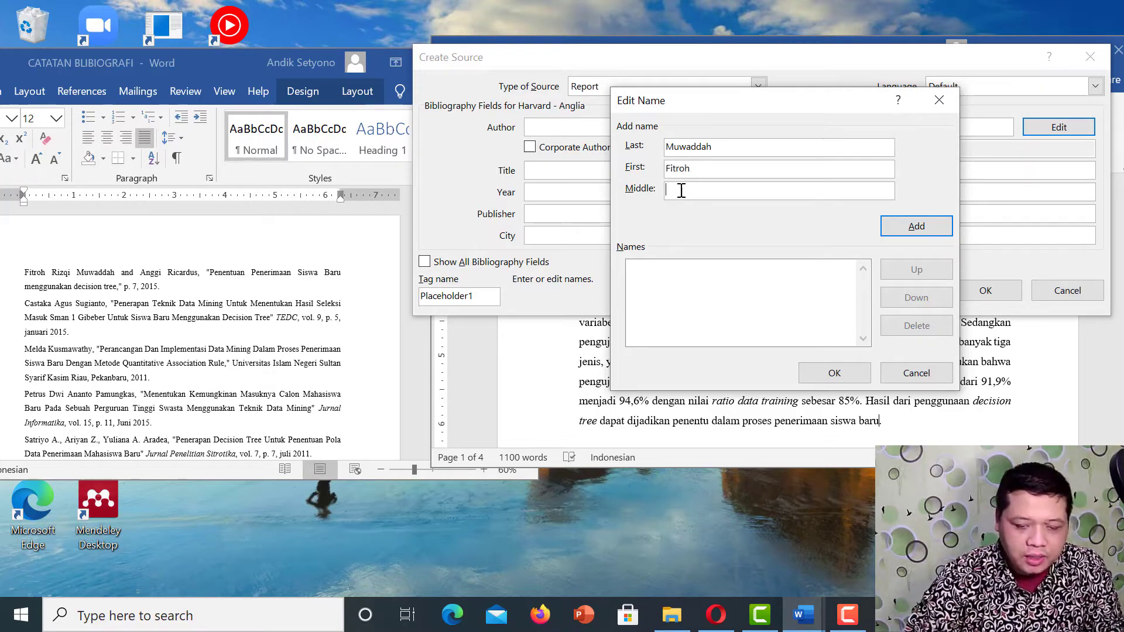
left_click(681, 191)
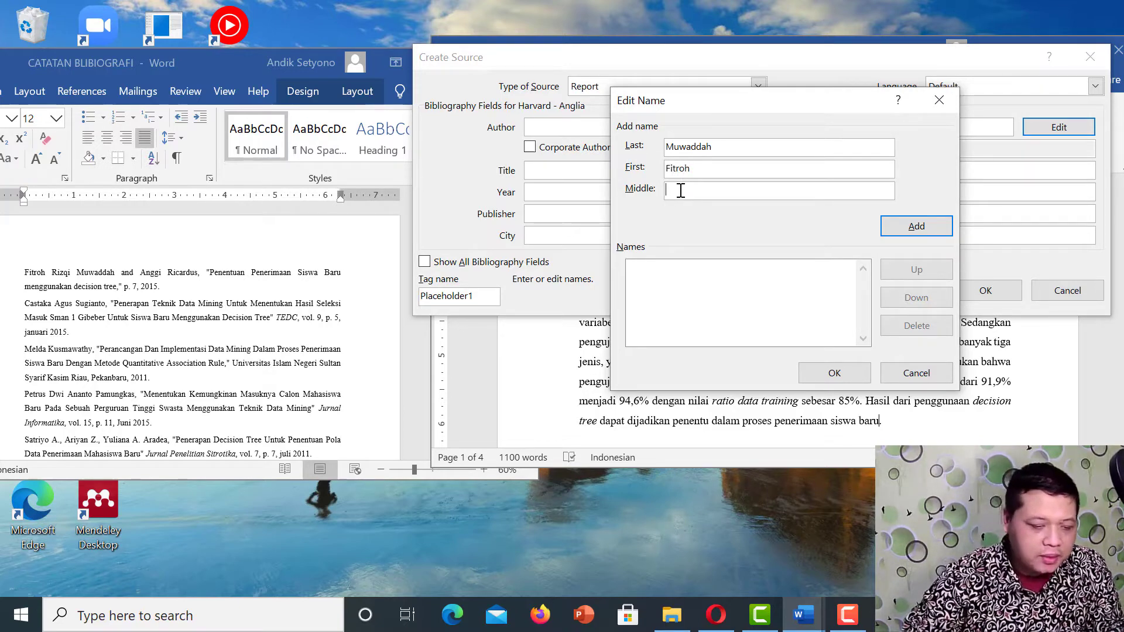
type("Riz")
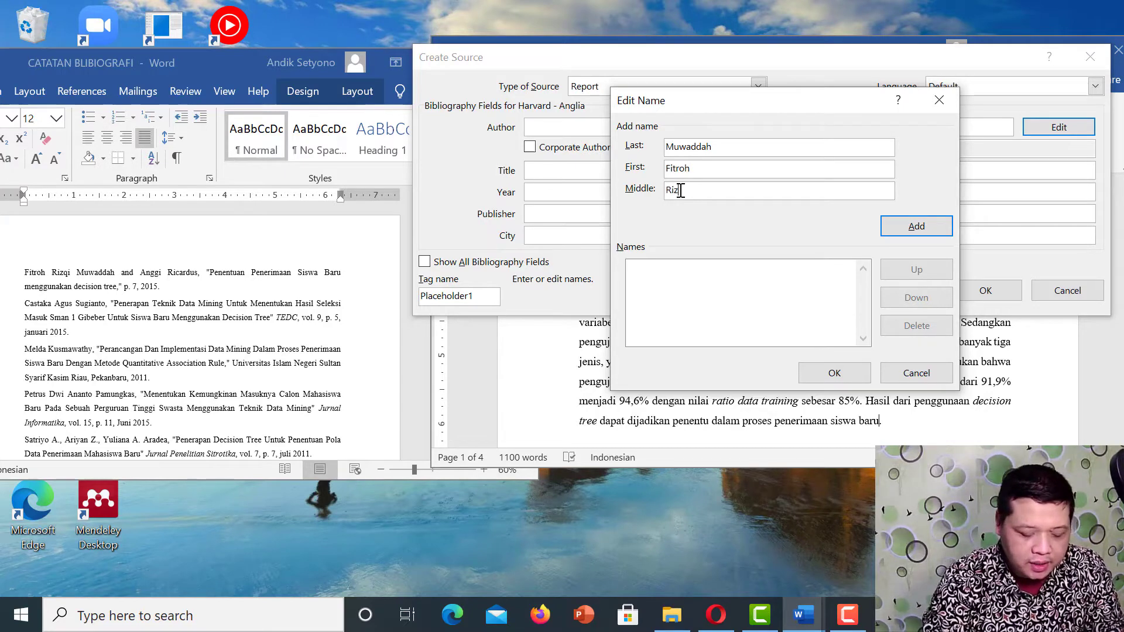
type("qi")
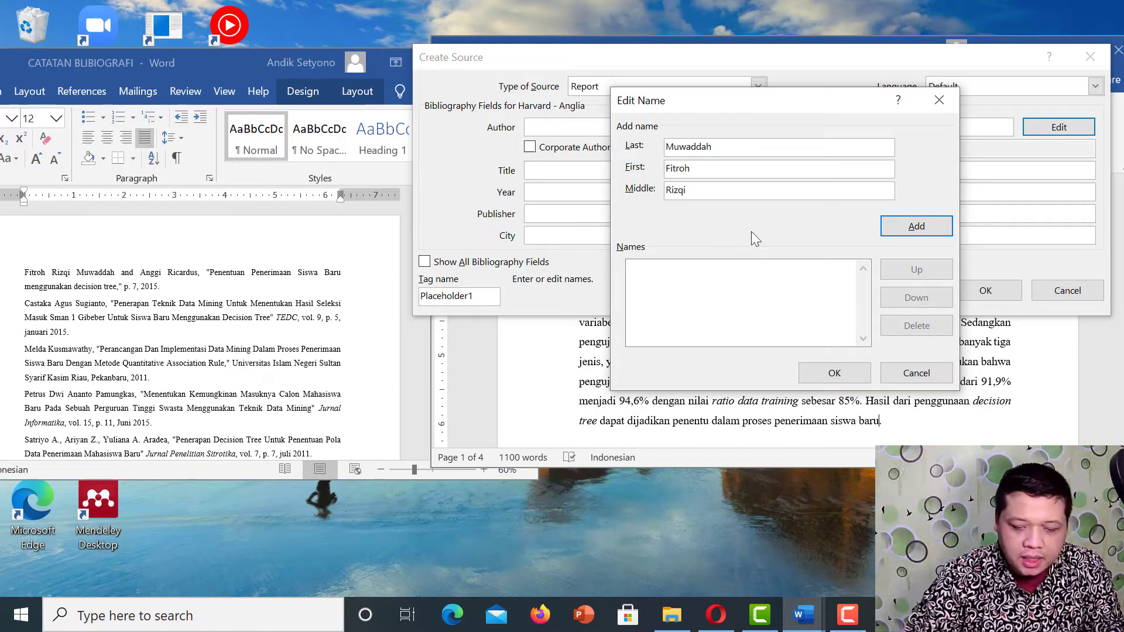
left_click(917, 226)
left_click(834, 373)
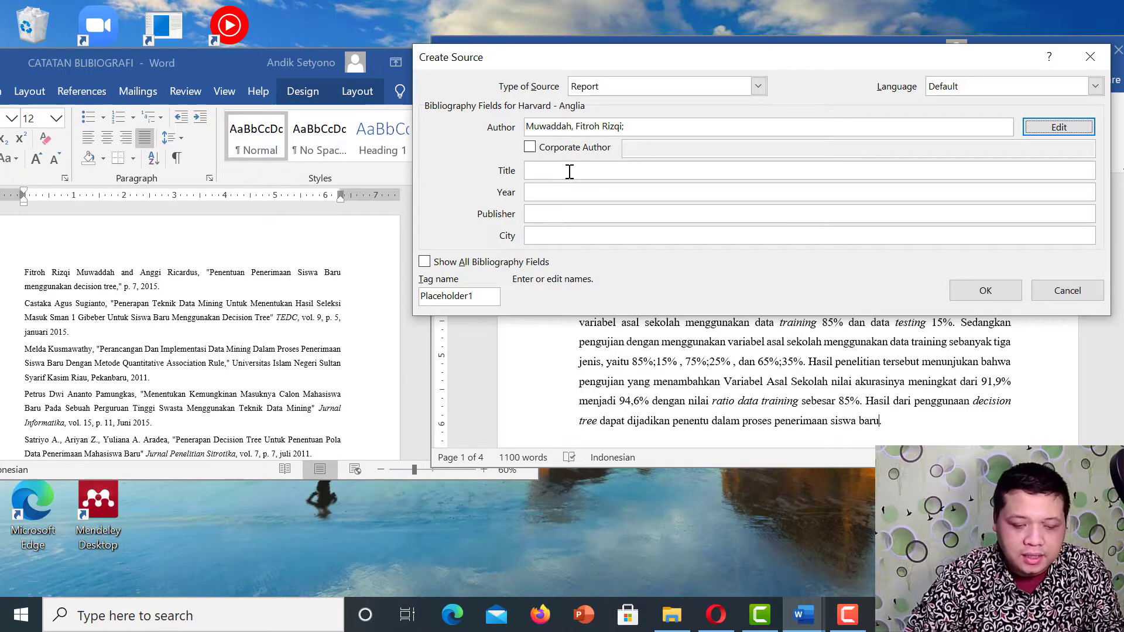
- Set the report source's title to "Penentuan Penerimaan Siswa Baru Menggunakan Decision Tree"
left_click(552, 170)
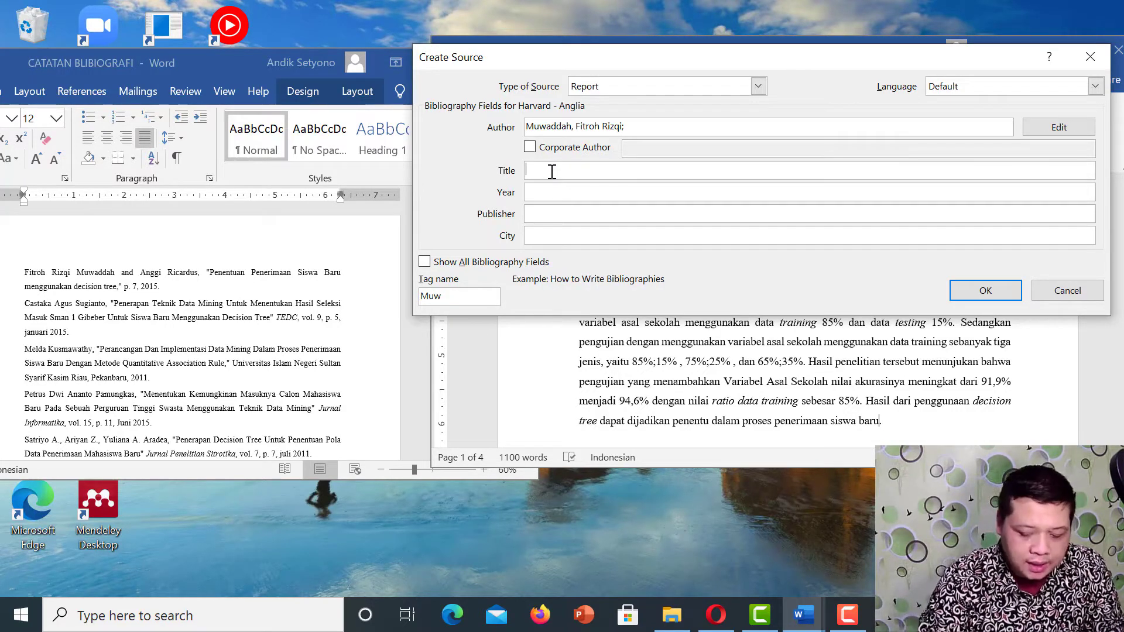
type("Penerimaan")
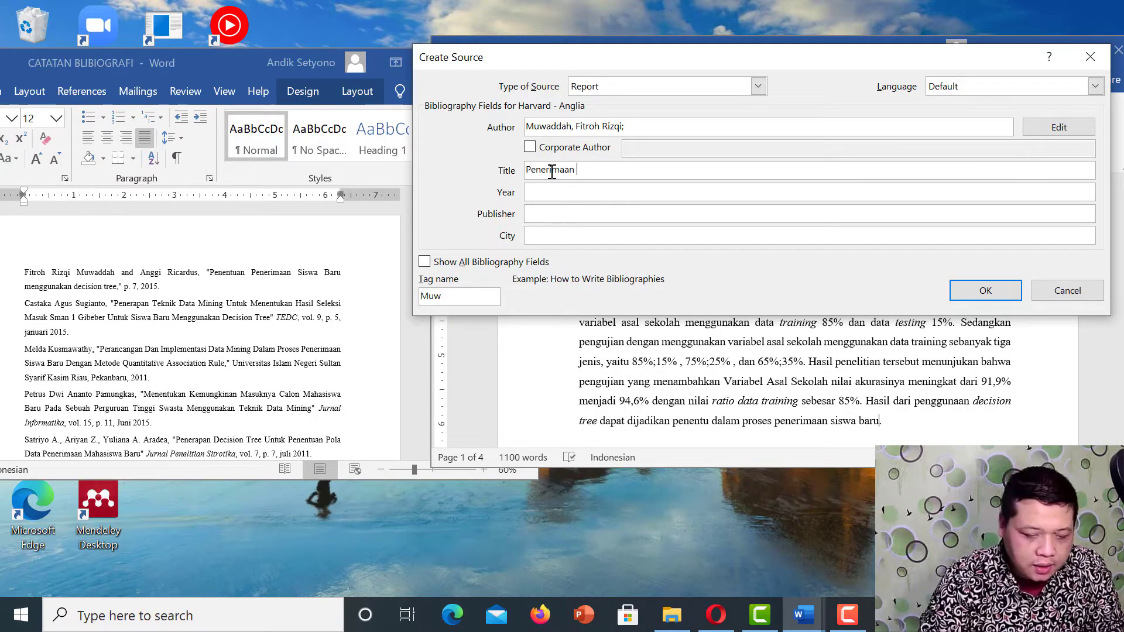
key("BackSpace")
key("BackSpace")
key("BackSpace")
key("BackSpace")
key("BackSpace")
key("BackSpace")
key("BackSpace")
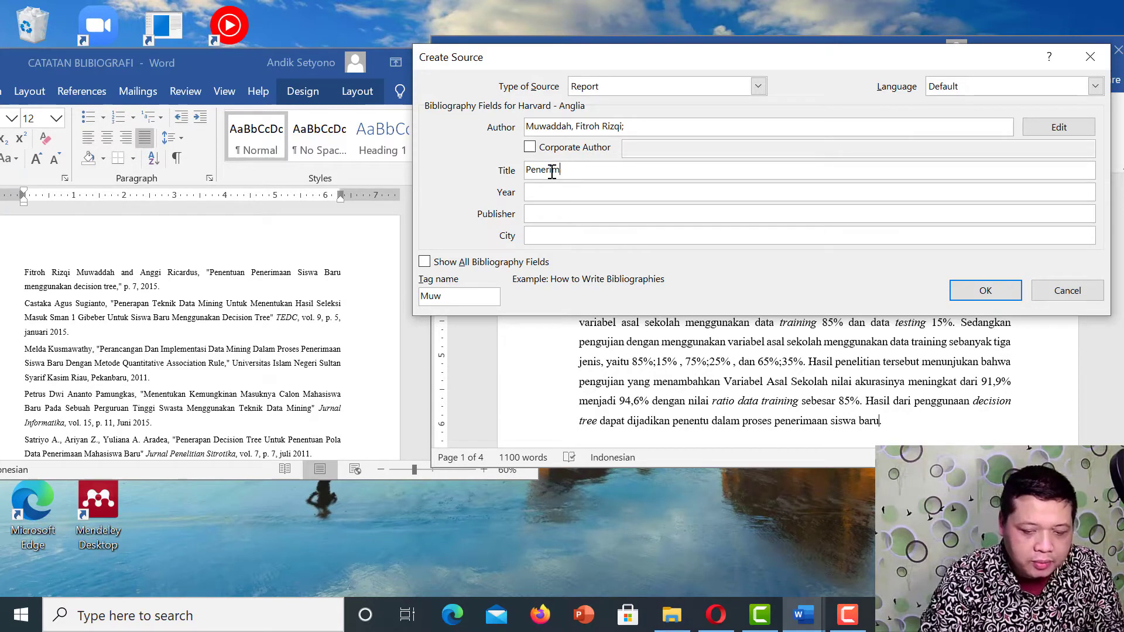
type("ntuan ")
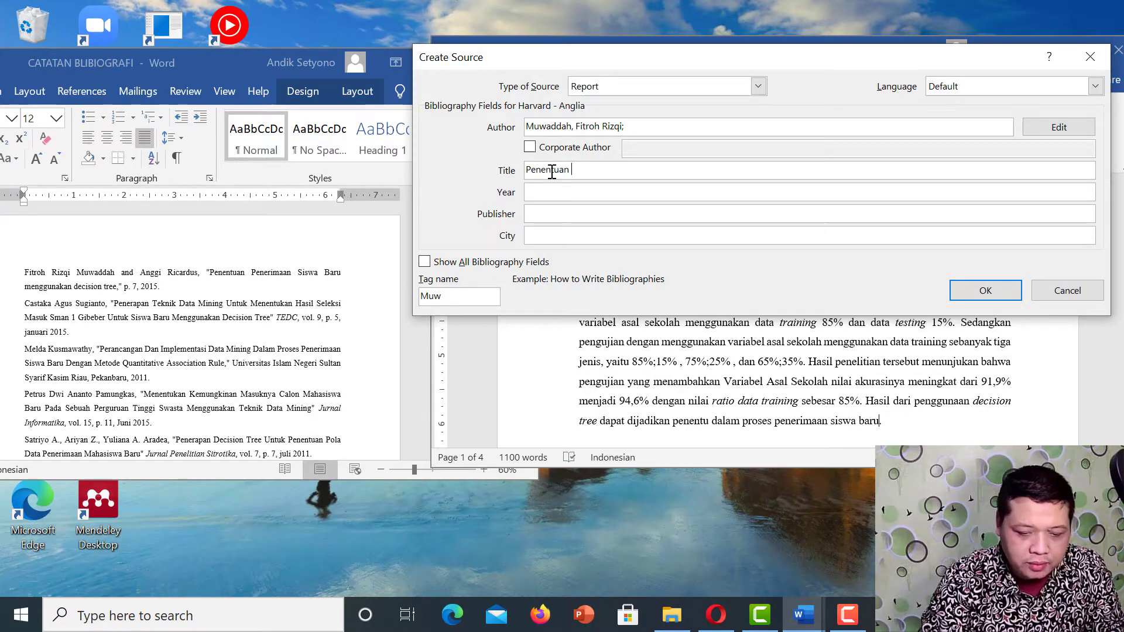
type("Penerimaan ")
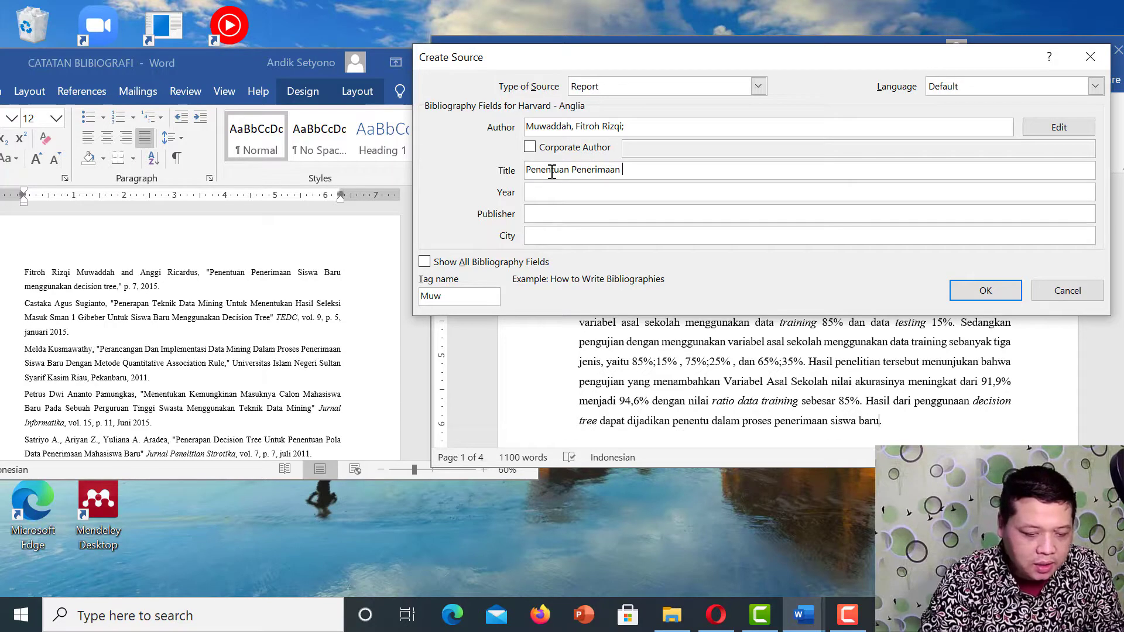
type("Siswa")
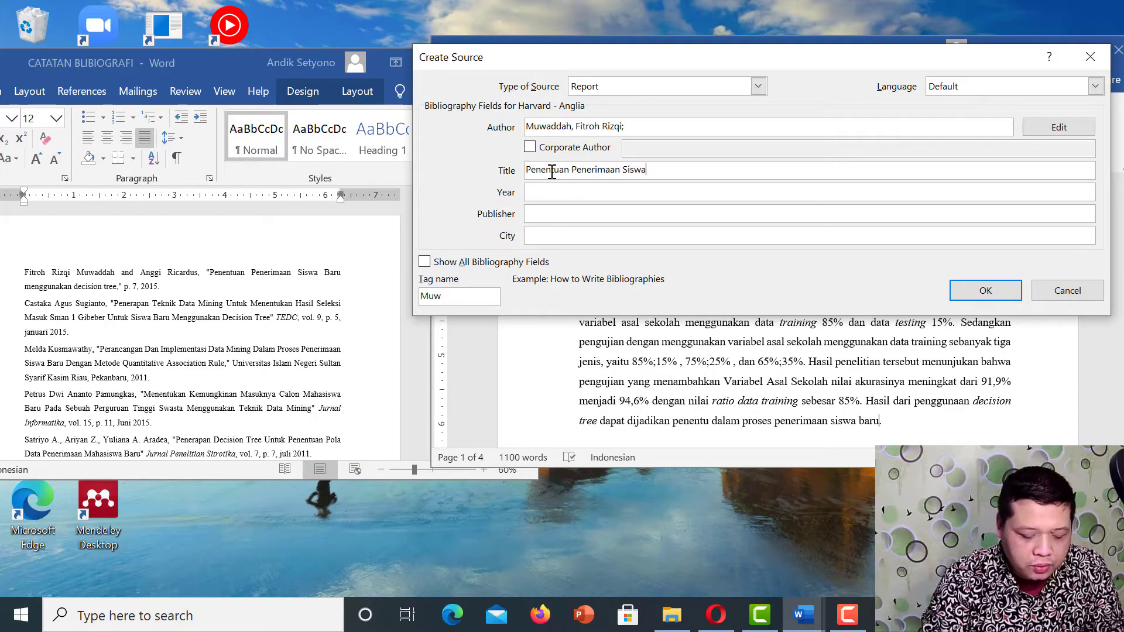
type(" BAr")
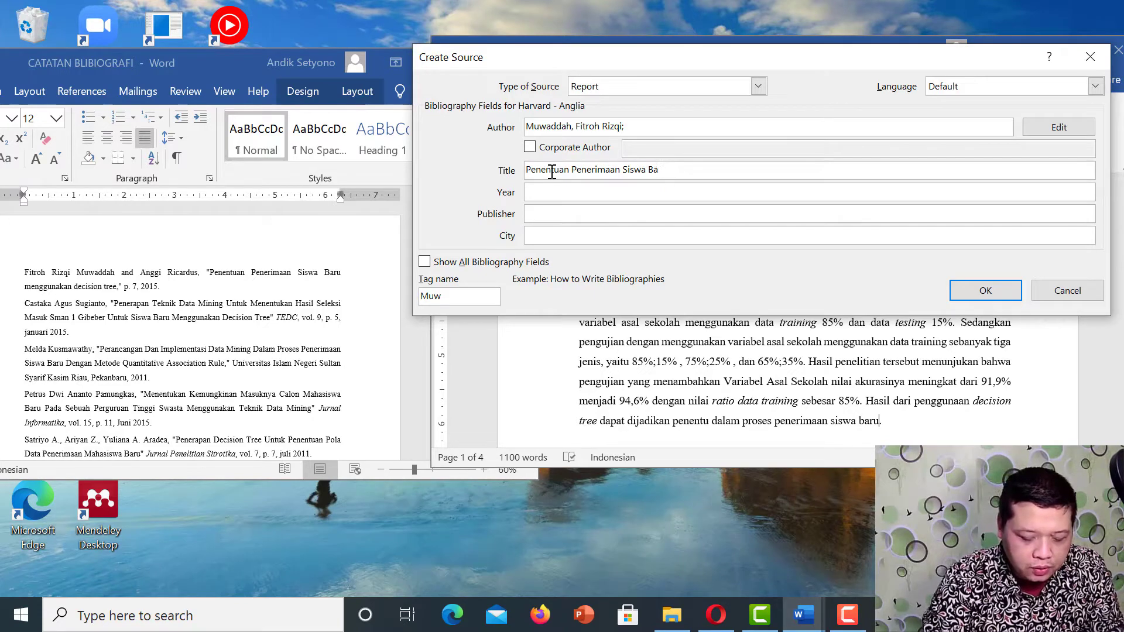
type("u M")
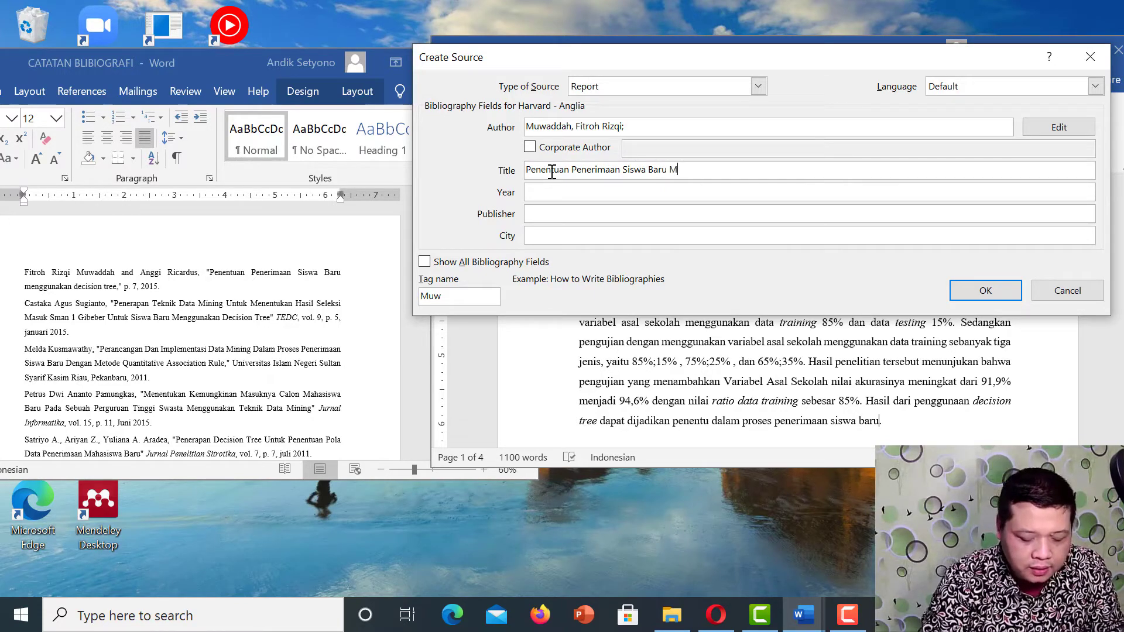
type("enggunakan")
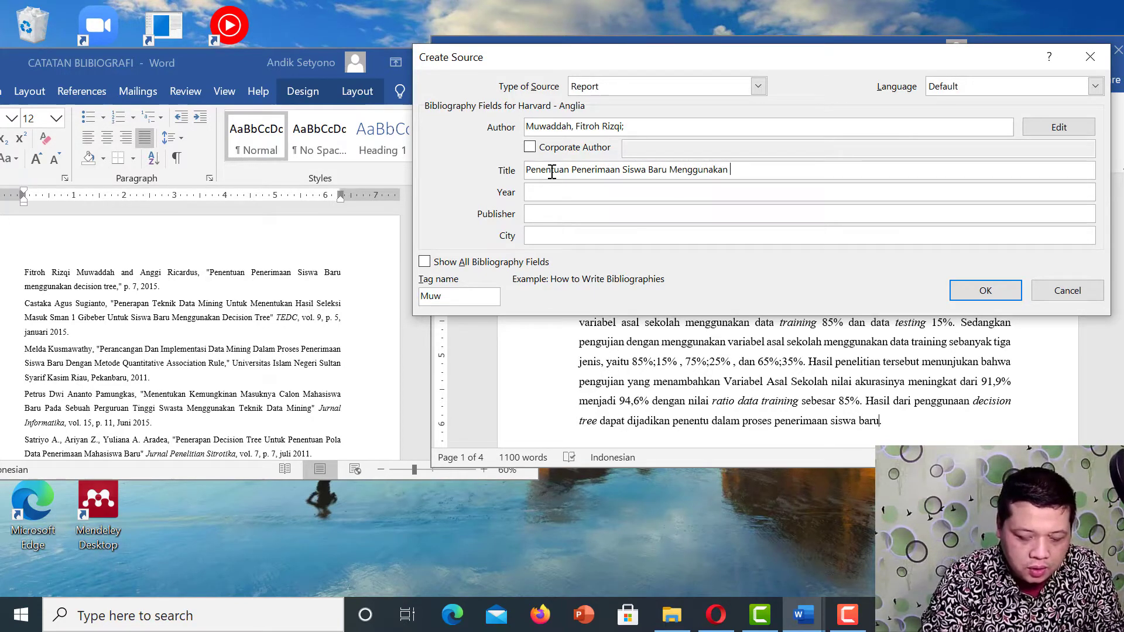
type(" D")
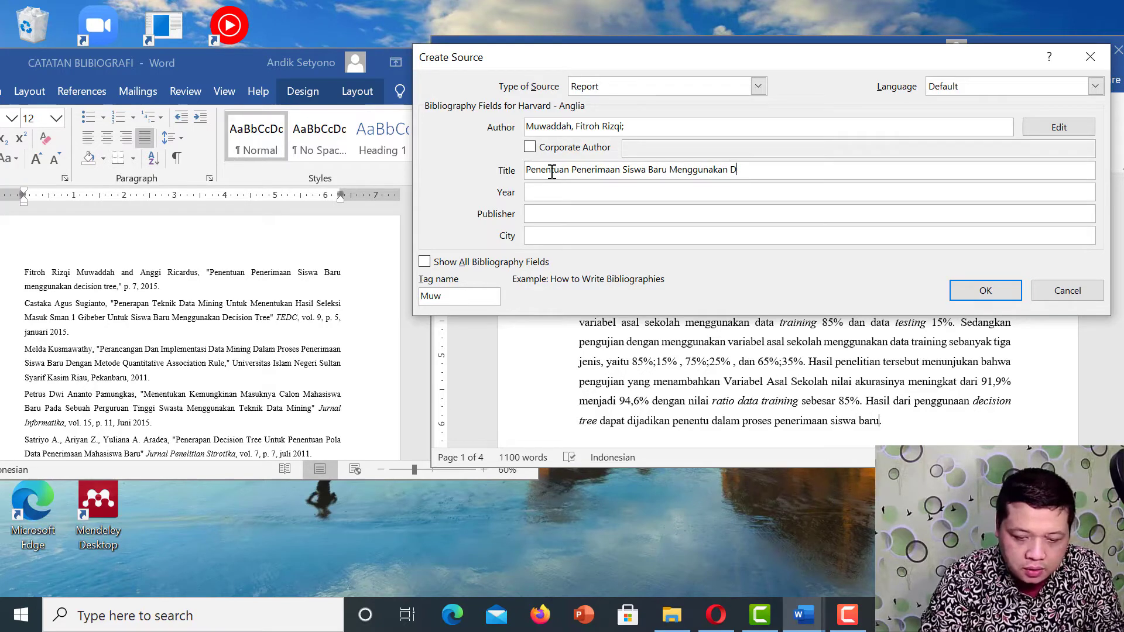
type("icision T")
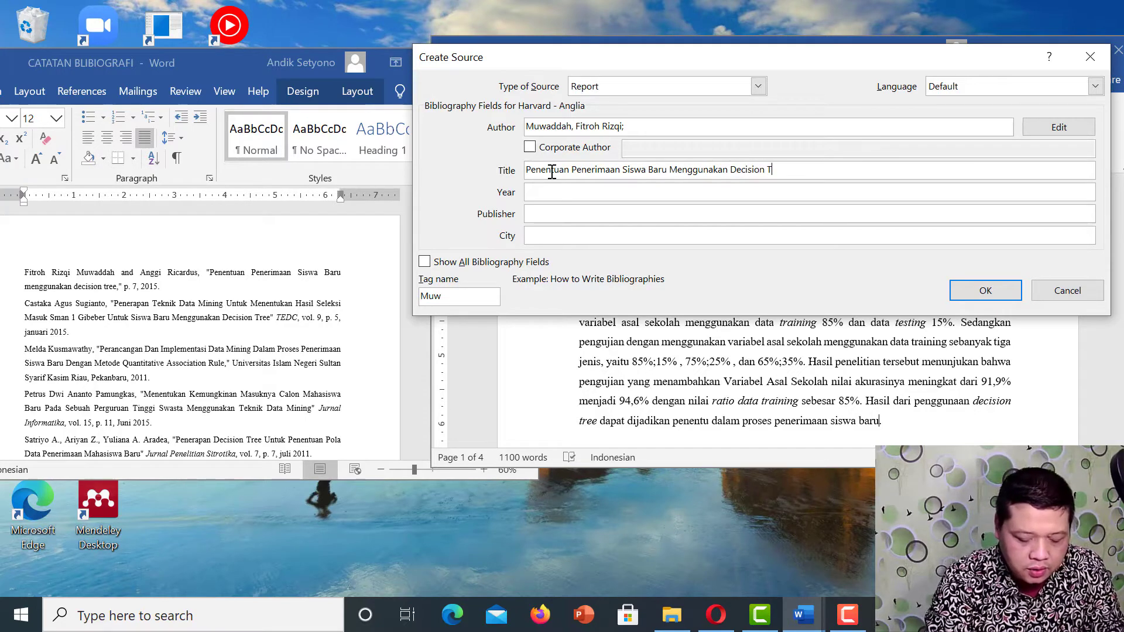
type("ree")
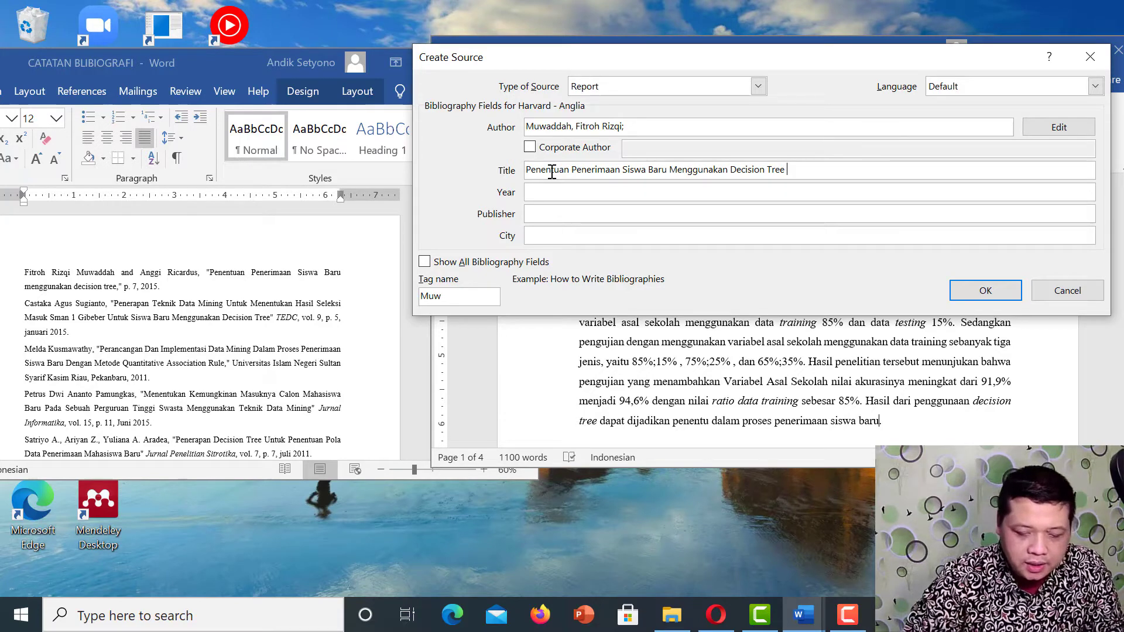
- Fill in the report source's year as 2015, publisher as "Universitas Dian Nuswantoro Press" and city as "Semarang"
left_click(545, 186)
type("201")
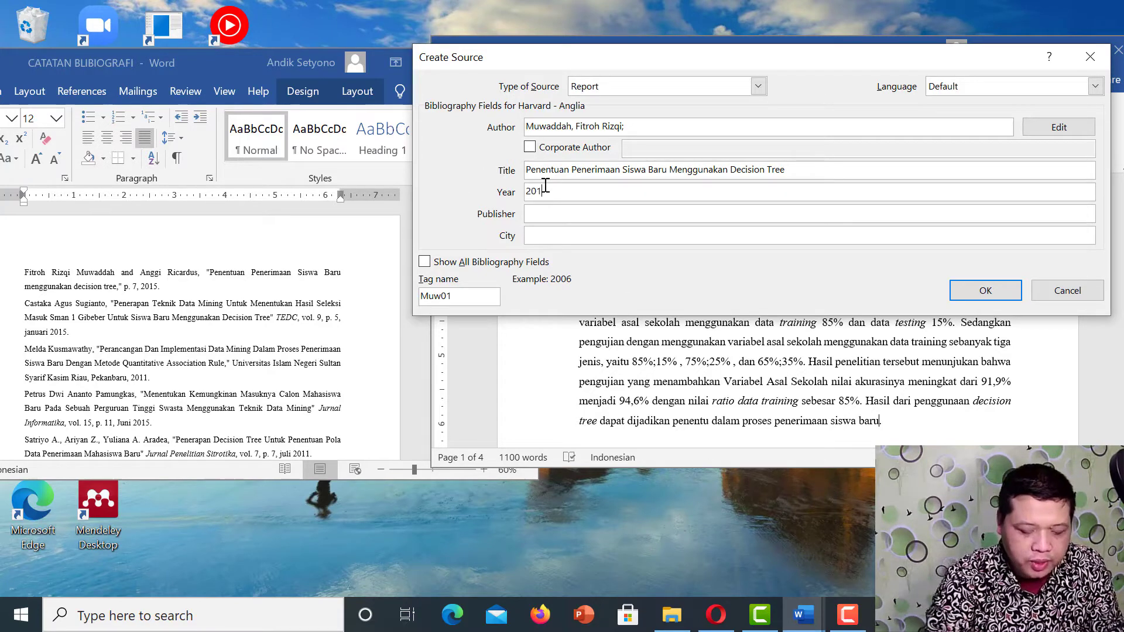
type("5")
left_click(544, 209)
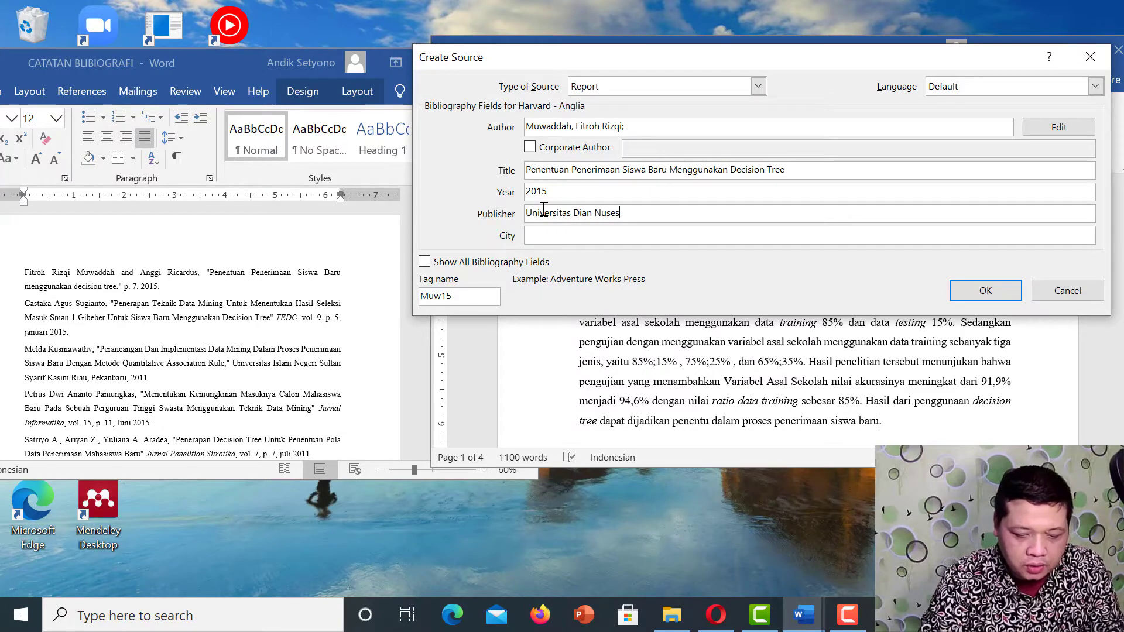
type("Universitas Dian Nuswantoro")
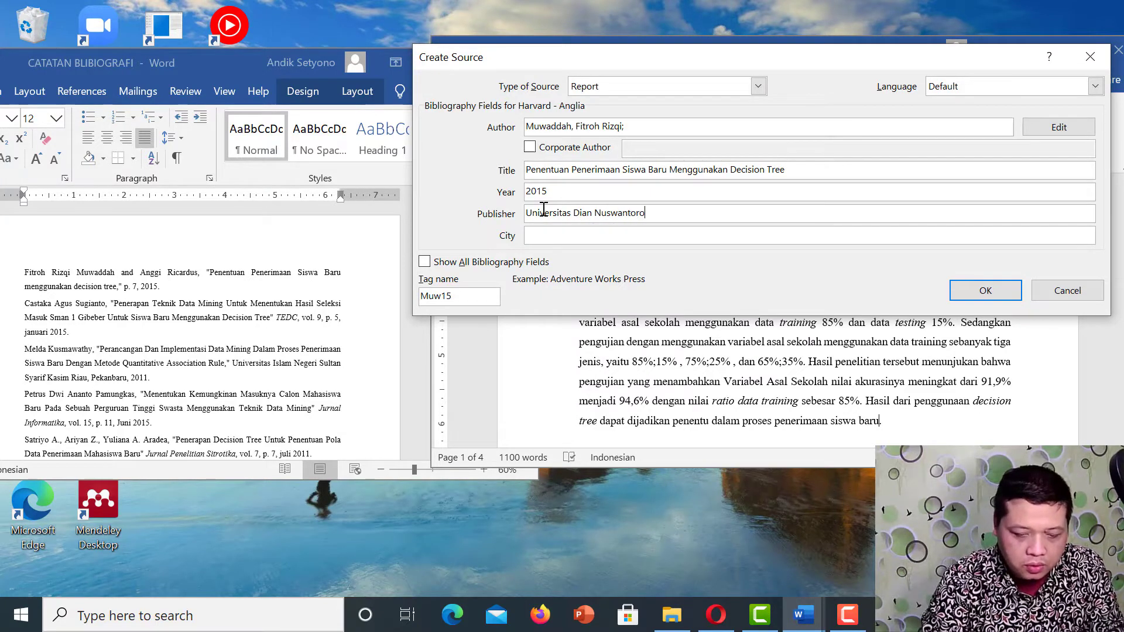
type(" Press")
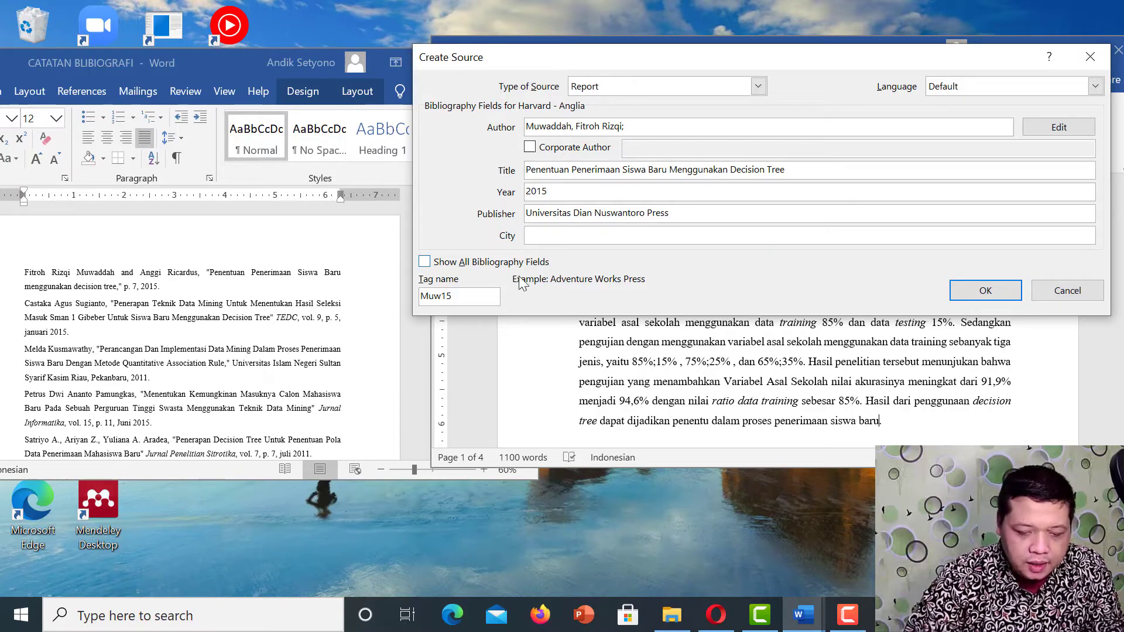
left_click(551, 236)
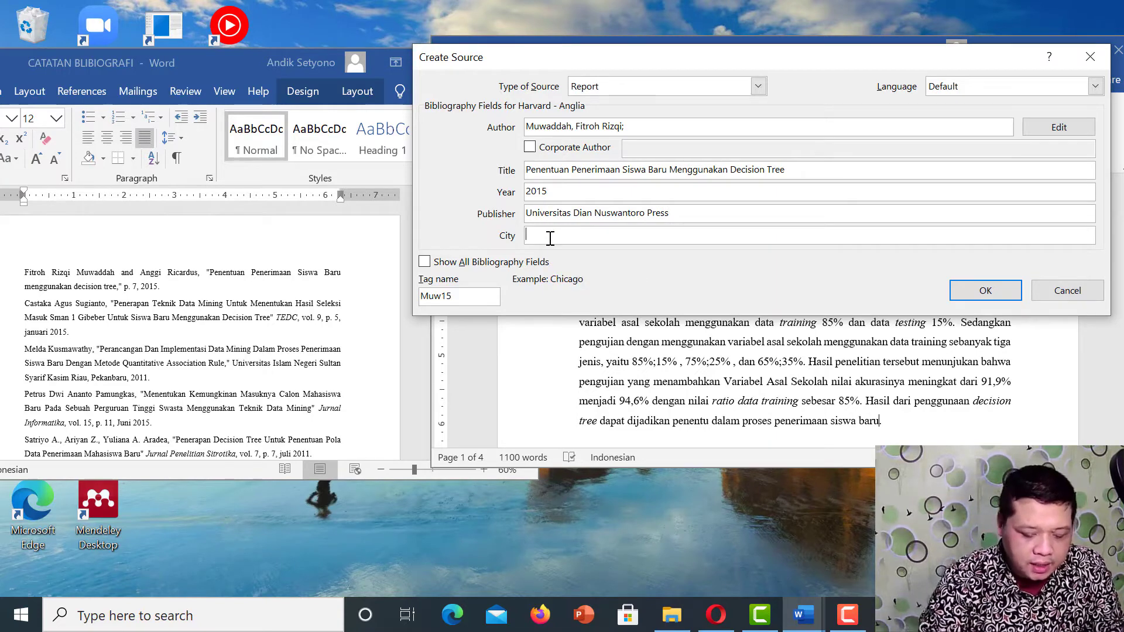
type("Semarang")
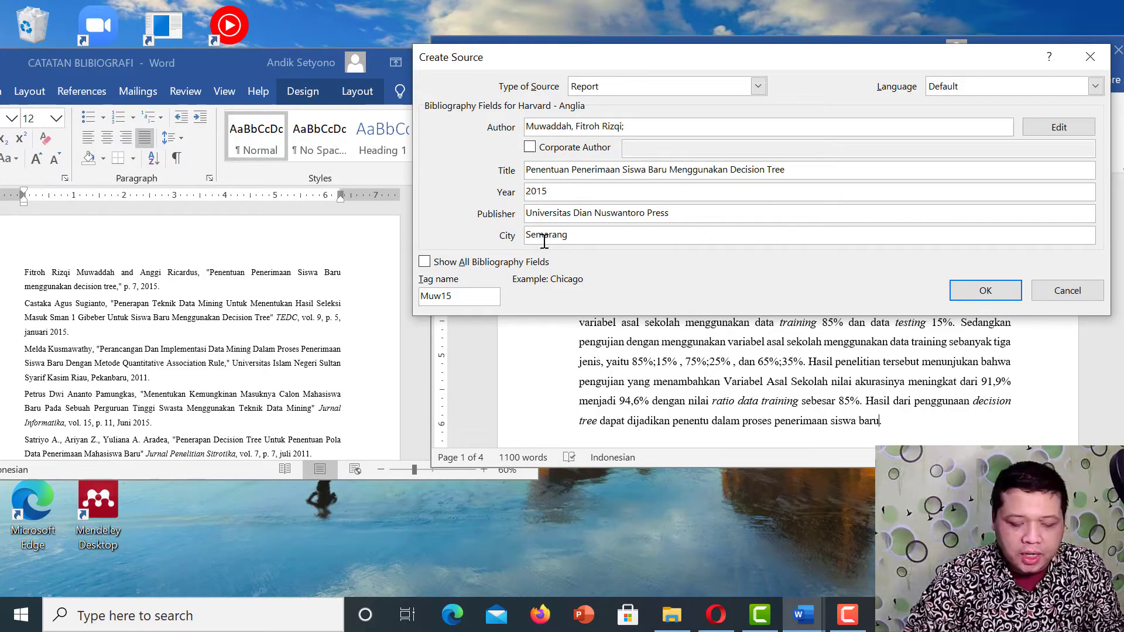
- Review the complete set of bibliography fields for the report source and confirm it to insert its citation after "penerimaan siswa baru"
left_click(424, 262)
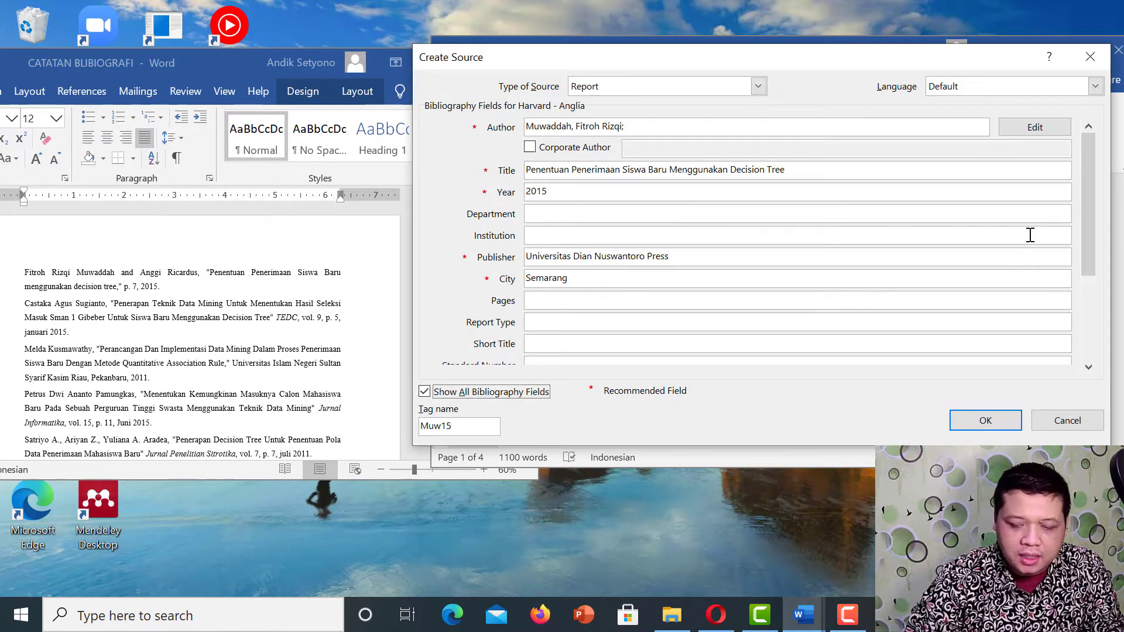
left_click_drag(1087, 219, 1079, 294)
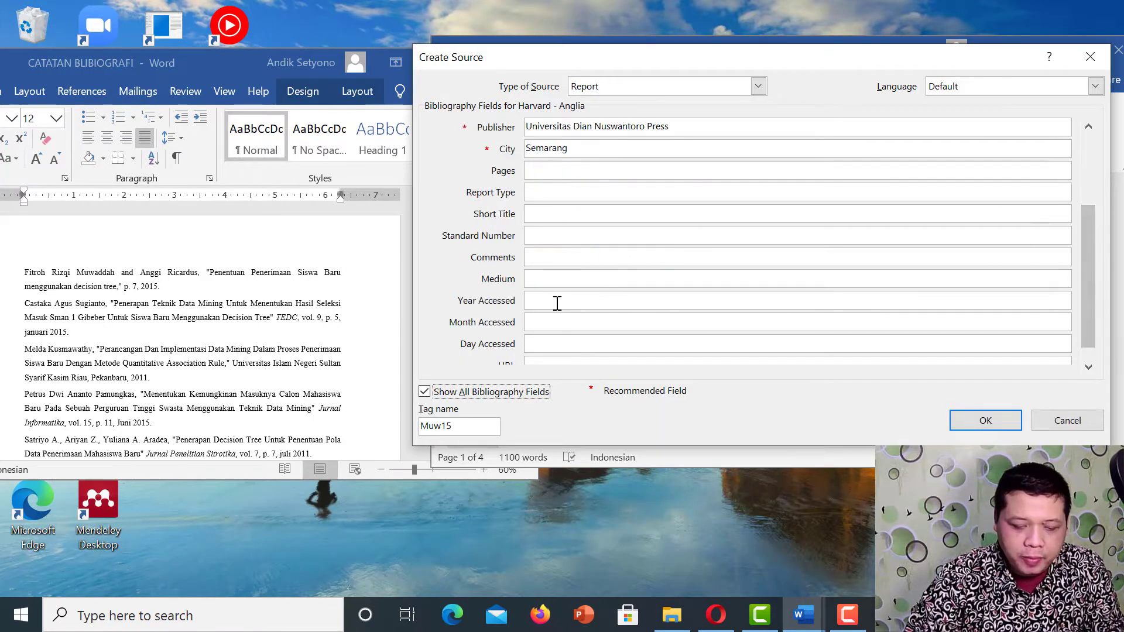
left_click(532, 259)
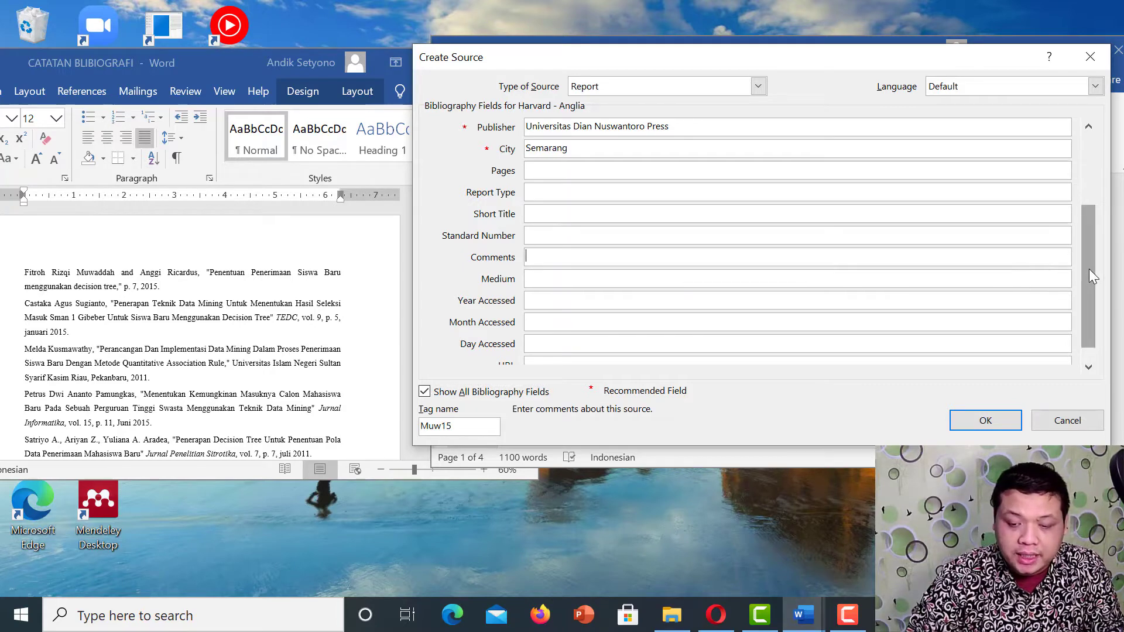
left_click_drag(1089, 268, 1087, 197)
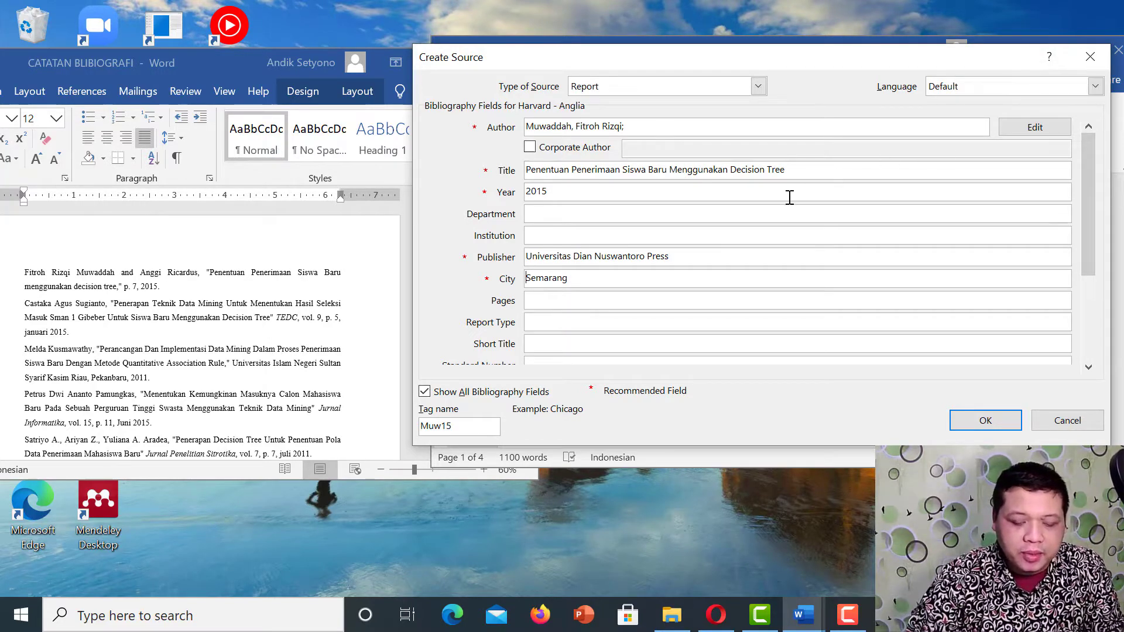
left_click(984, 420)
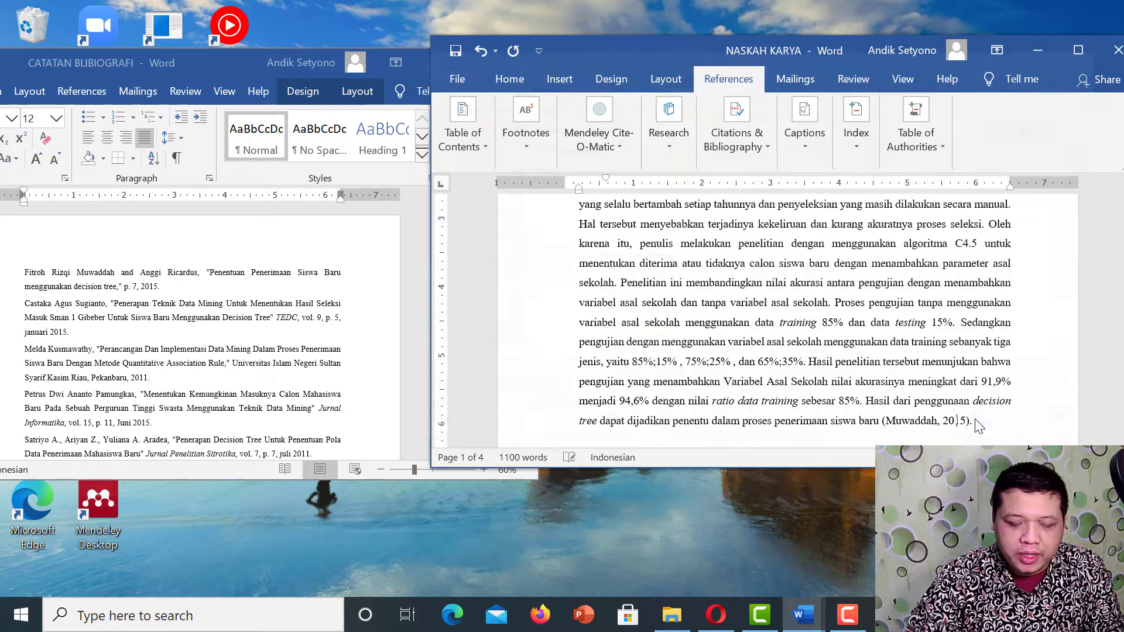
- Create another new citation source in NASKAH KARYA and set its source type to Journal Article
left_click(737, 126)
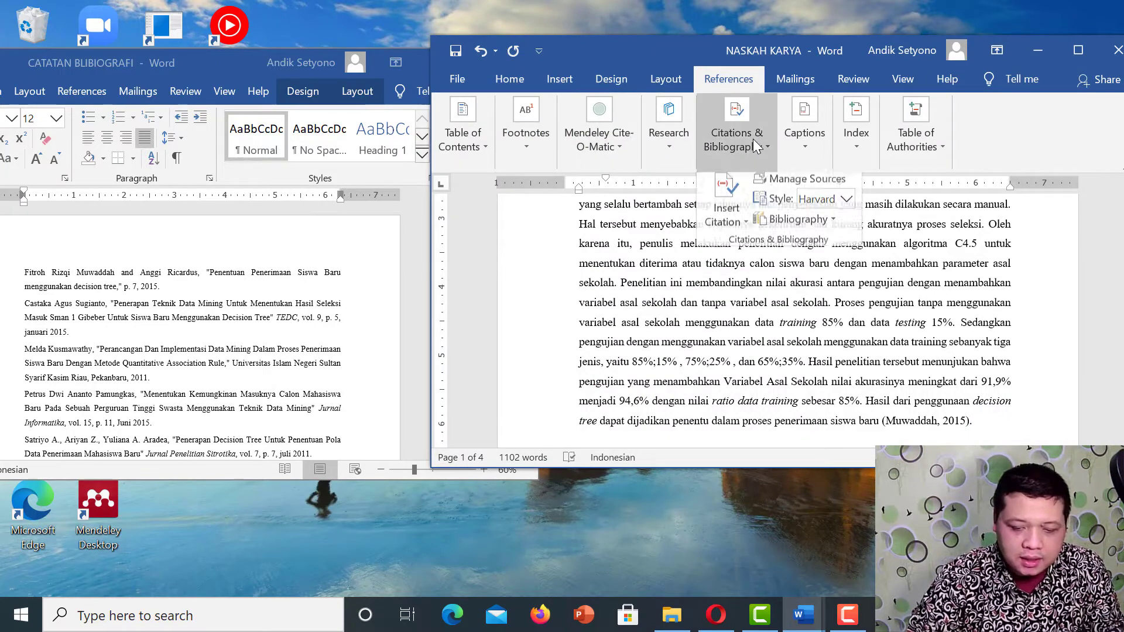
left_click(726, 207)
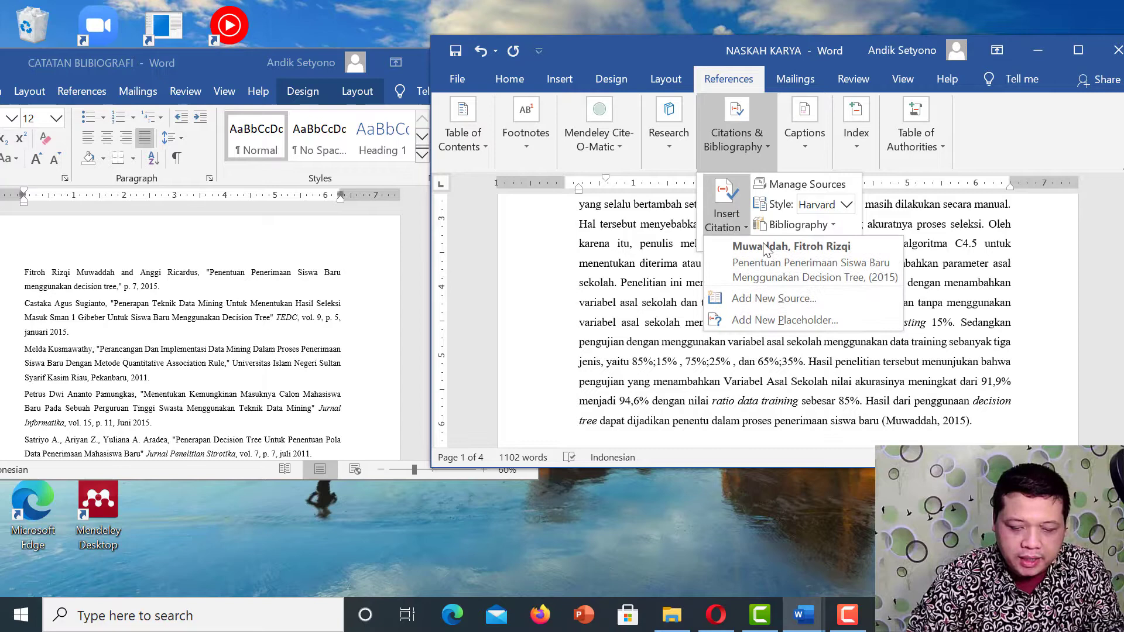
left_click(774, 299)
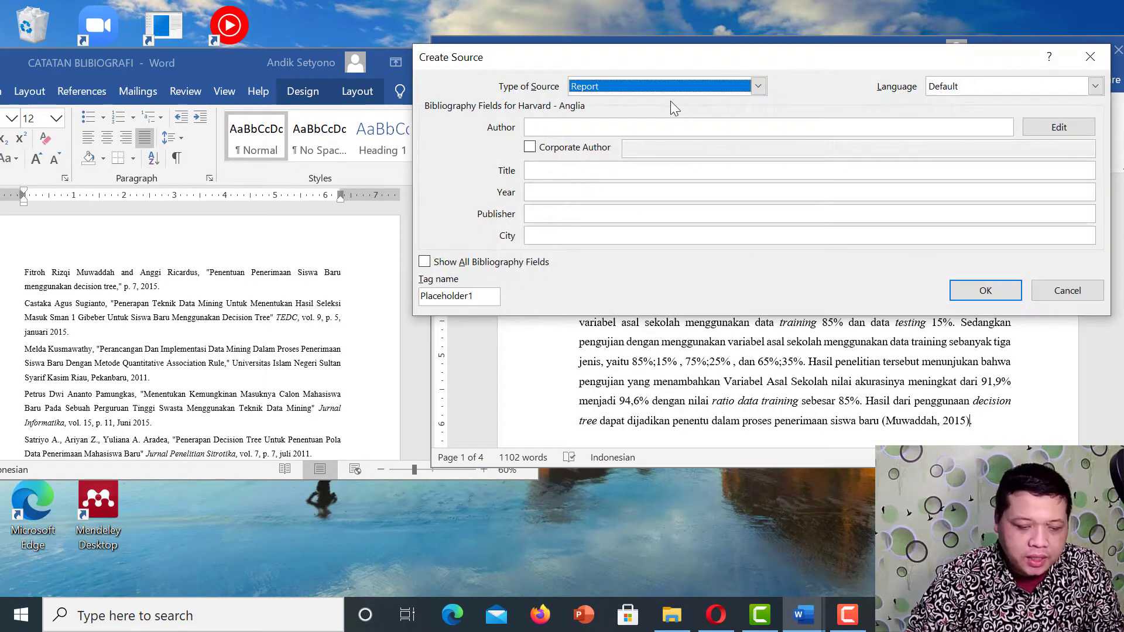
left_click(758, 86)
left_click(600, 129)
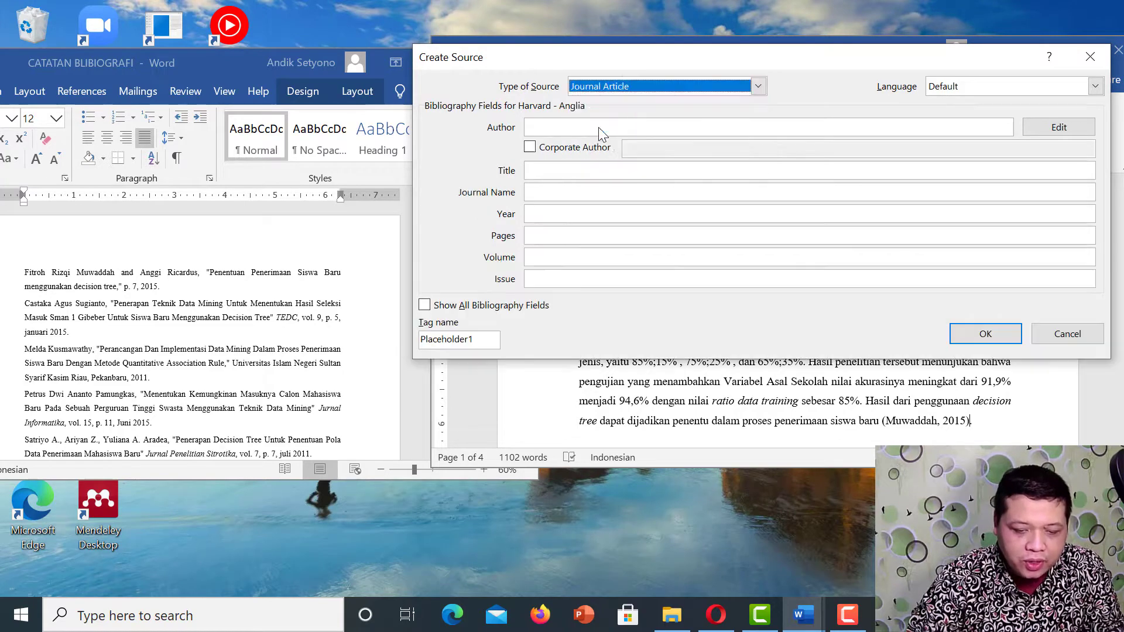
- Add the author of the second CATATAN BLIBIOGRAFI entry to the journal article source, with separate last, first and middle names
left_click(603, 126)
left_click(1058, 133)
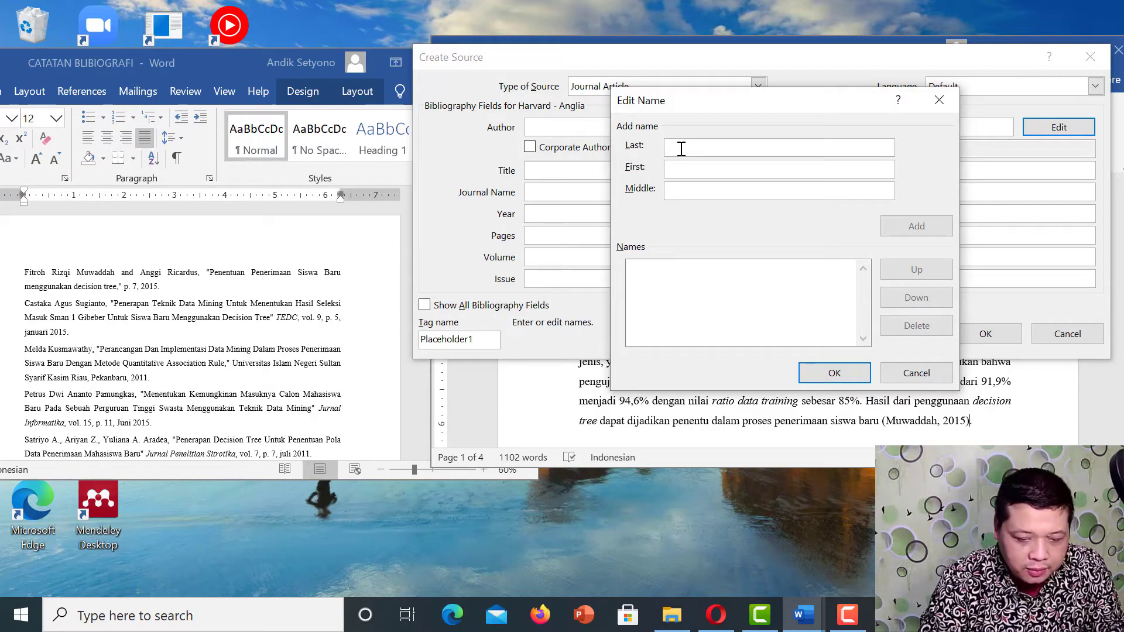
type("Sugiyanto")
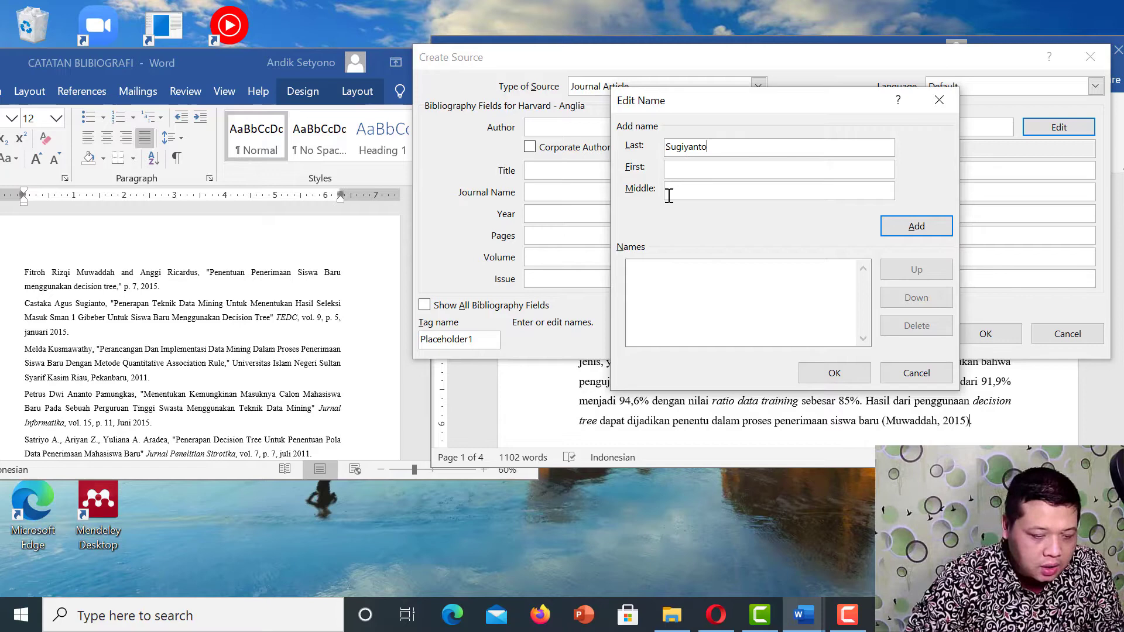
left_click(684, 169)
type("Ca")
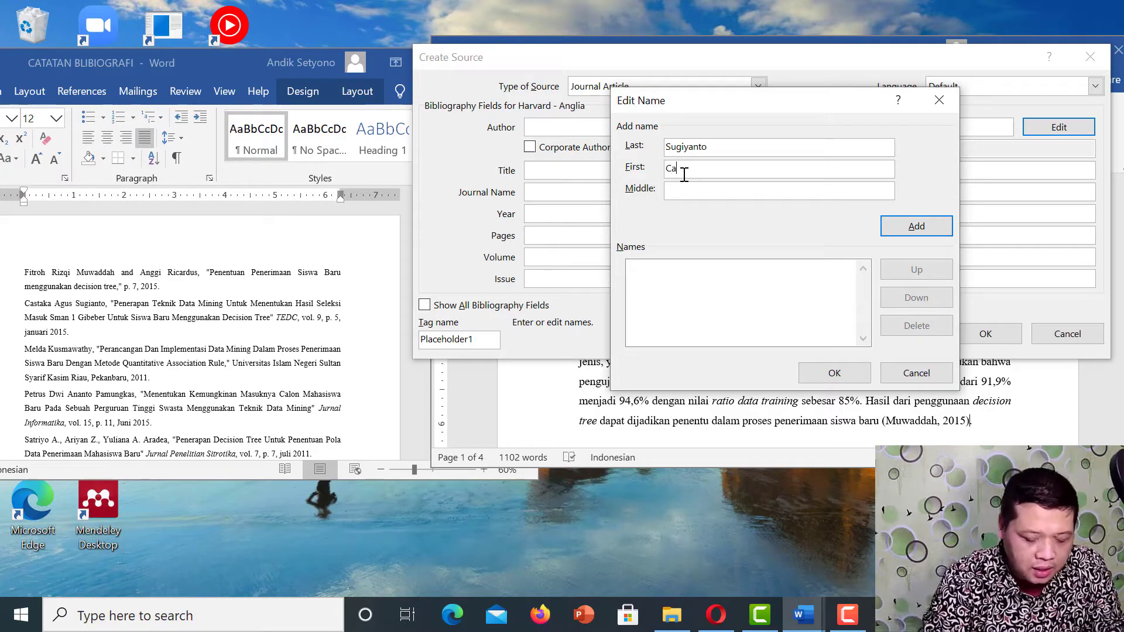
type("staka")
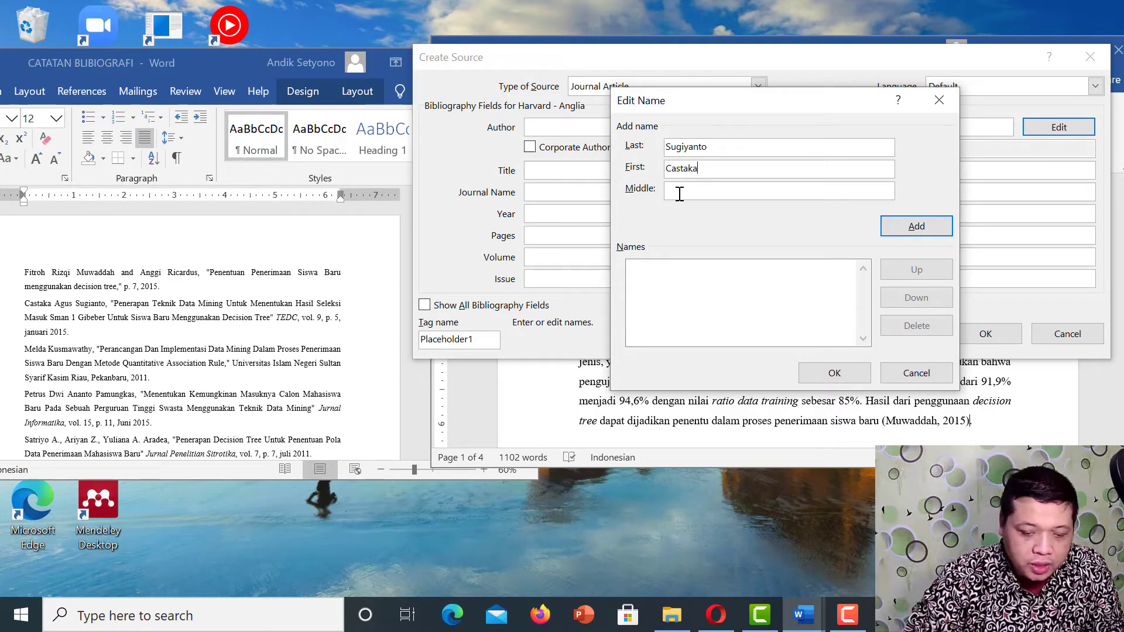
left_click(680, 194)
type("Agus")
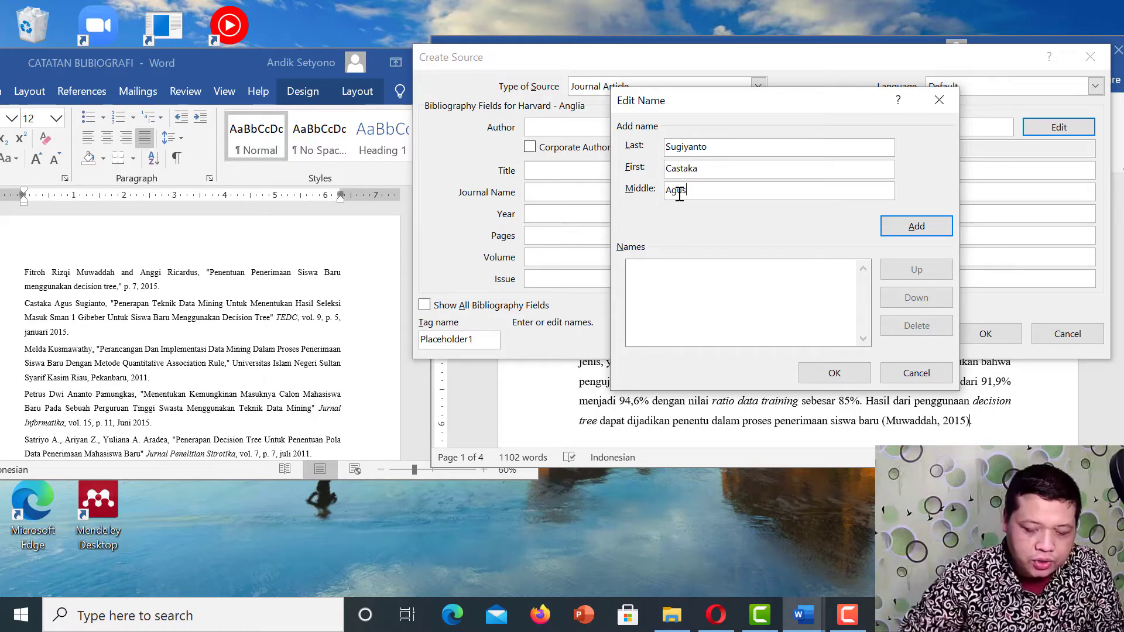
left_click(939, 226)
left_click(847, 372)
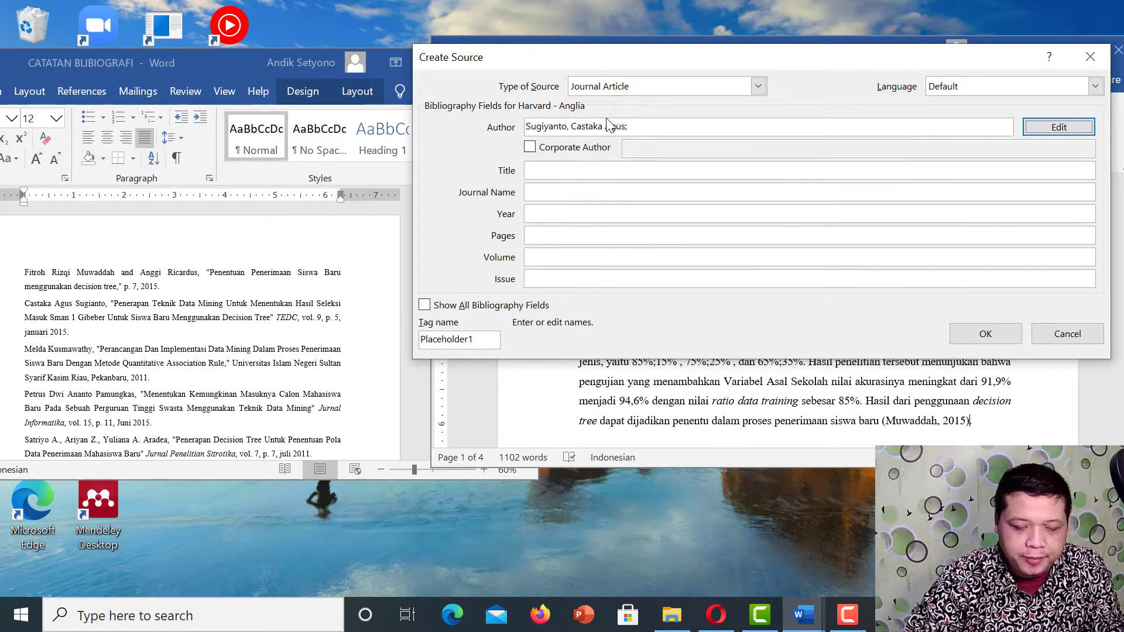
- Set the journal article's title to "Penerapan Teknik Data Mining Untuk Menentukan Hasil Seleksi Masuk SMAN 1 Gibeber"
left_click(542, 169)
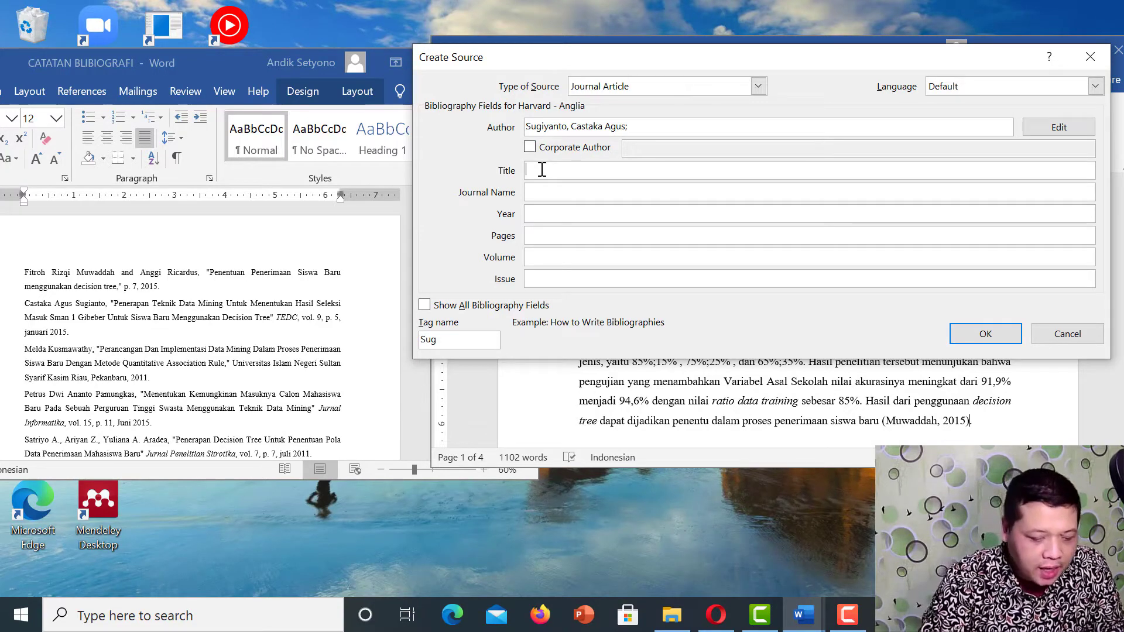
type("Penerapan")
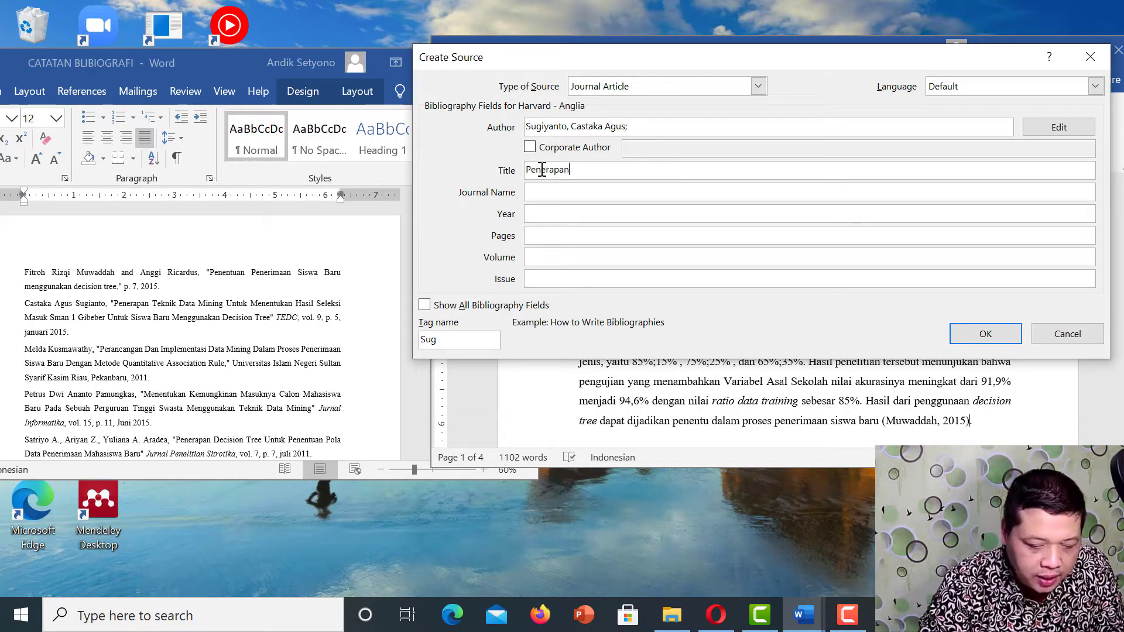
type(" Te")
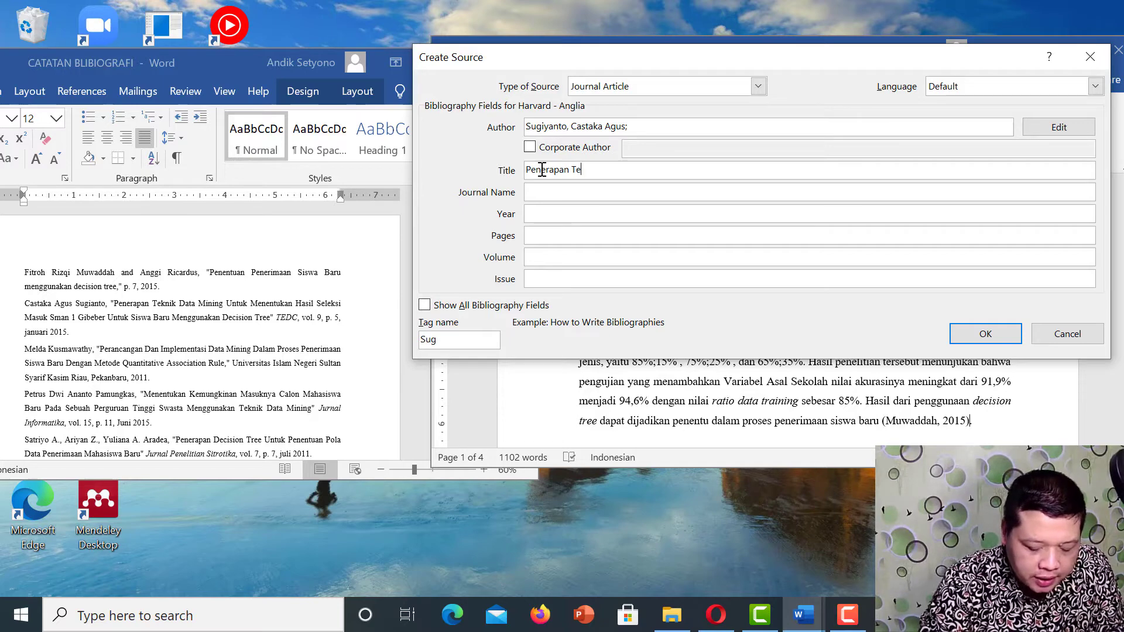
type("knik Data Mining")
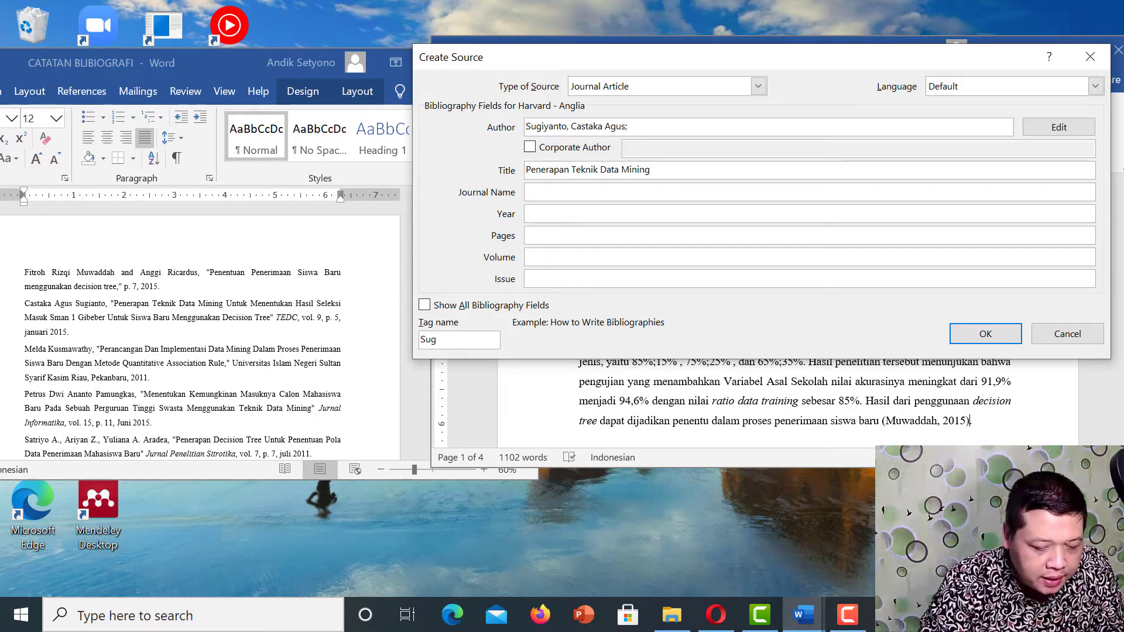
type(" Untuk ")
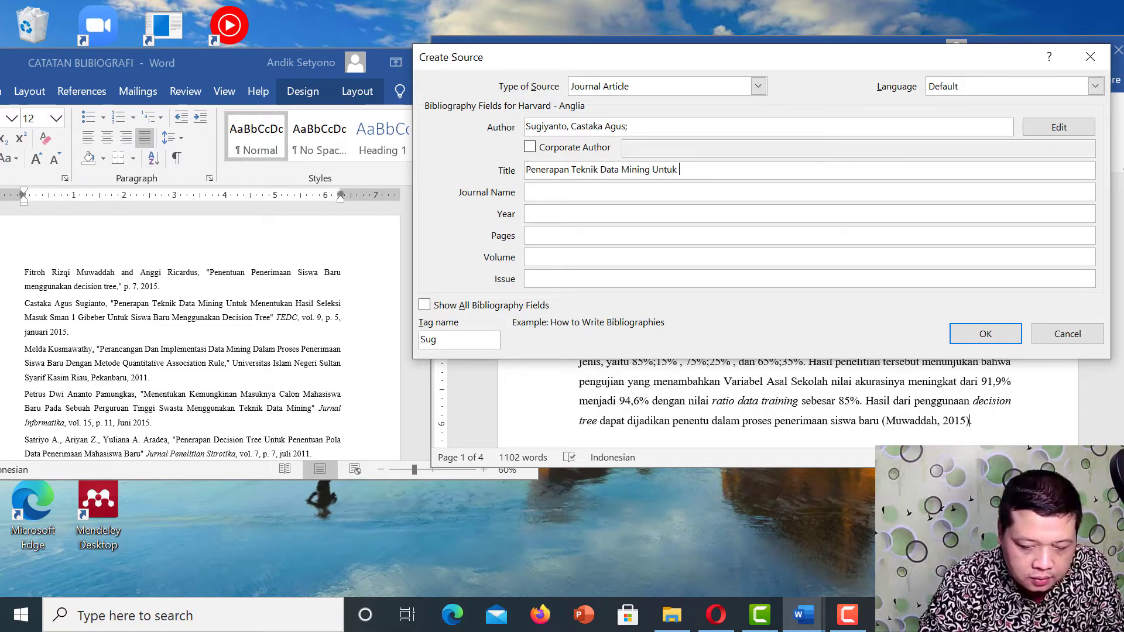
type("Menentuk")
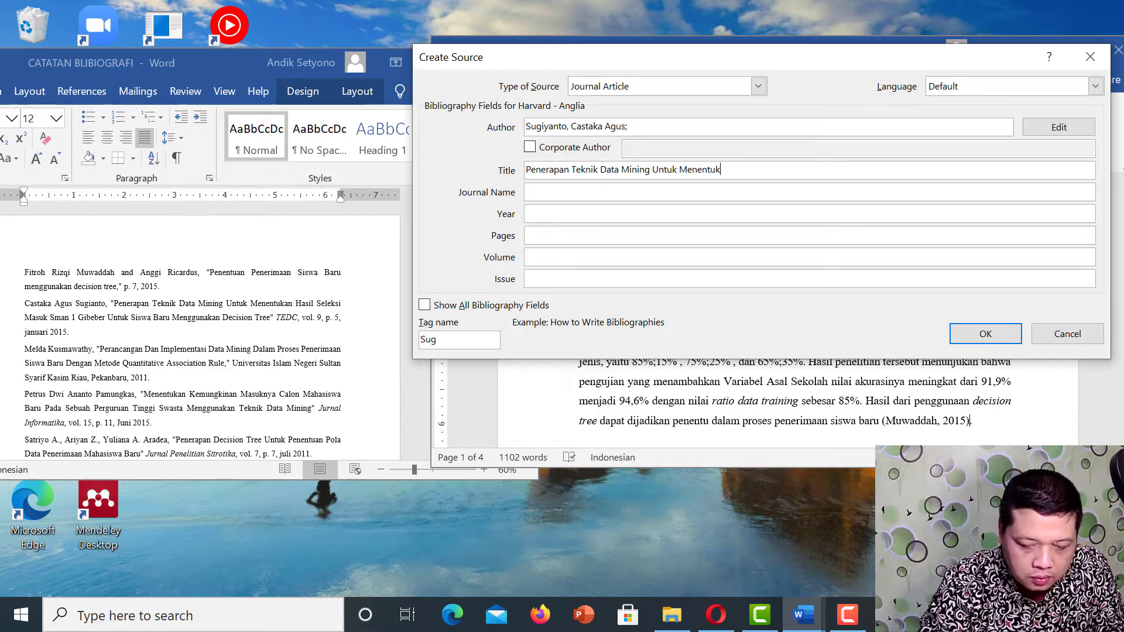
type("an Hasil Seleksi")
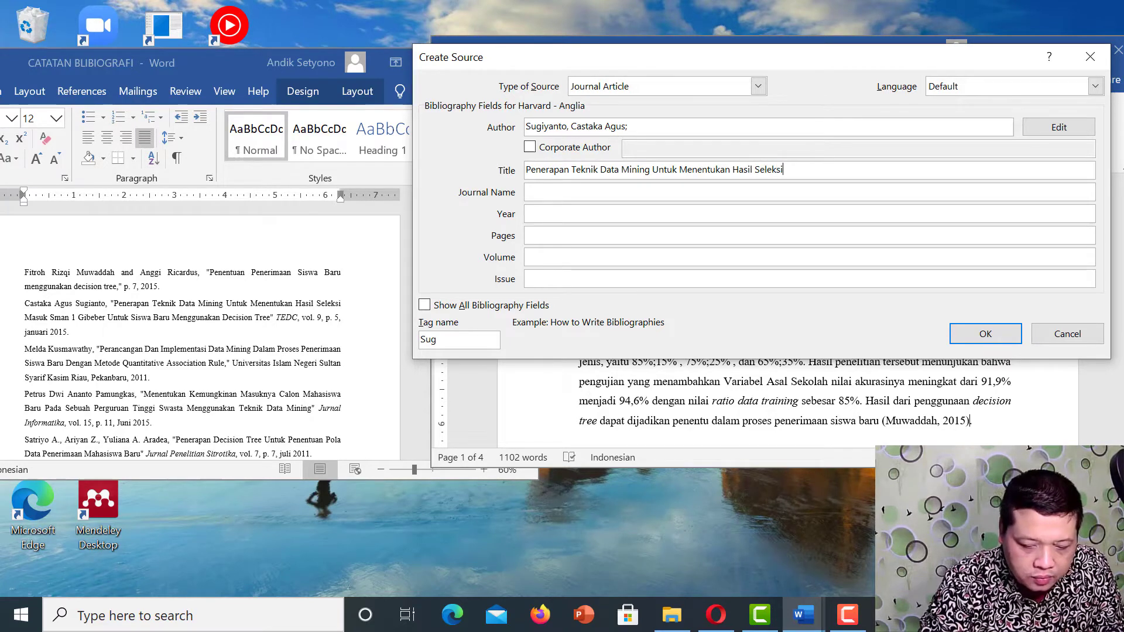
type(" Masau")
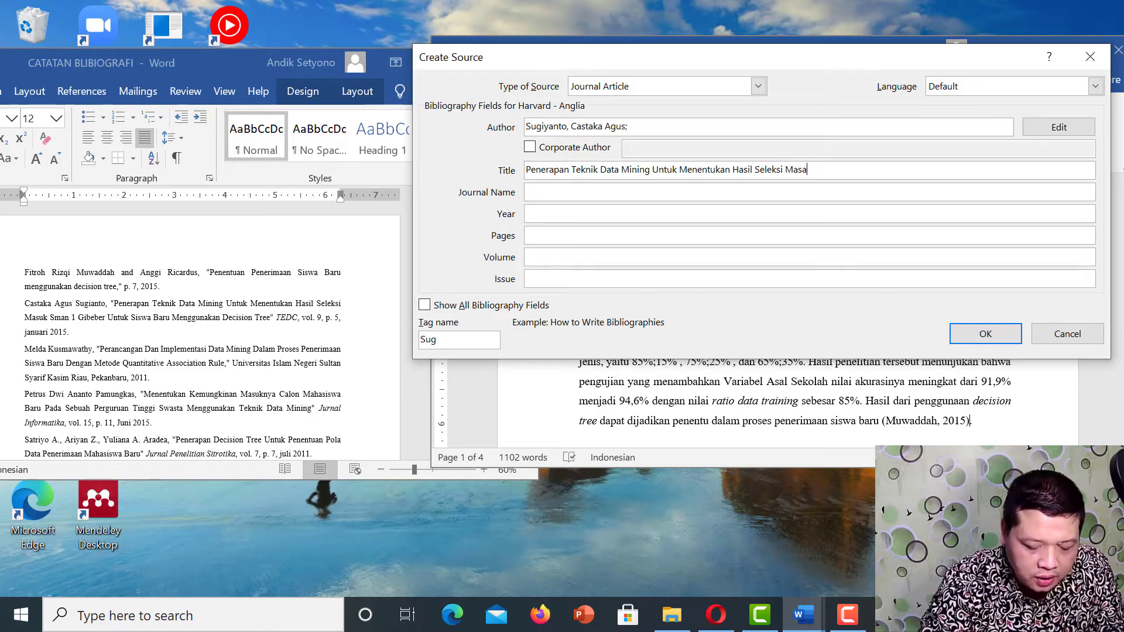
key("BackSpace")
type("uk")
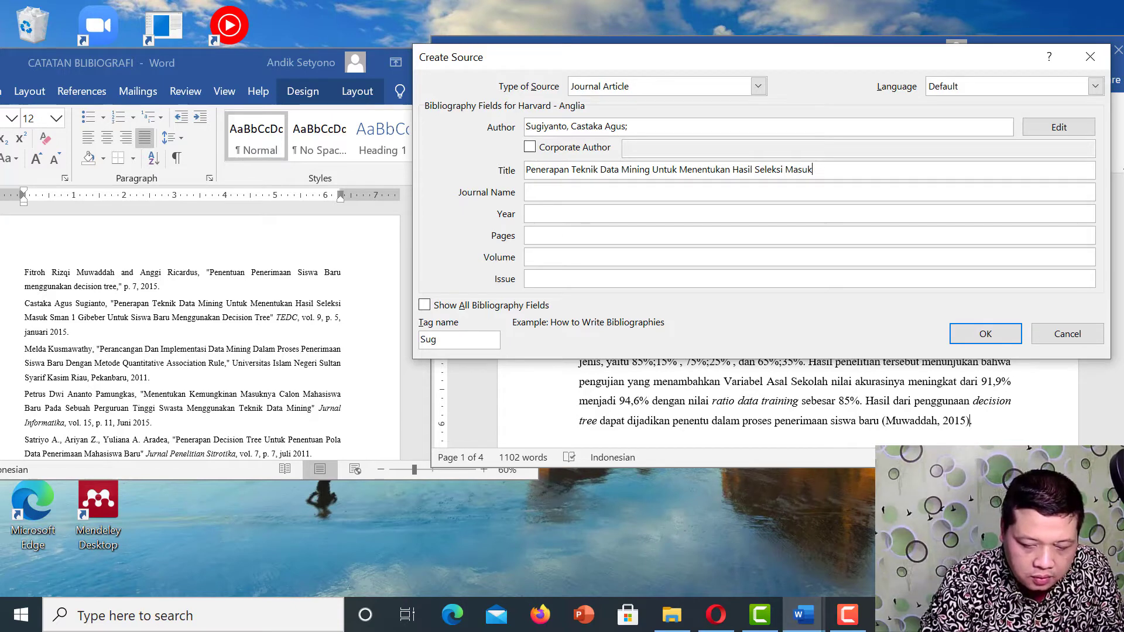
type(" SMAN 1")
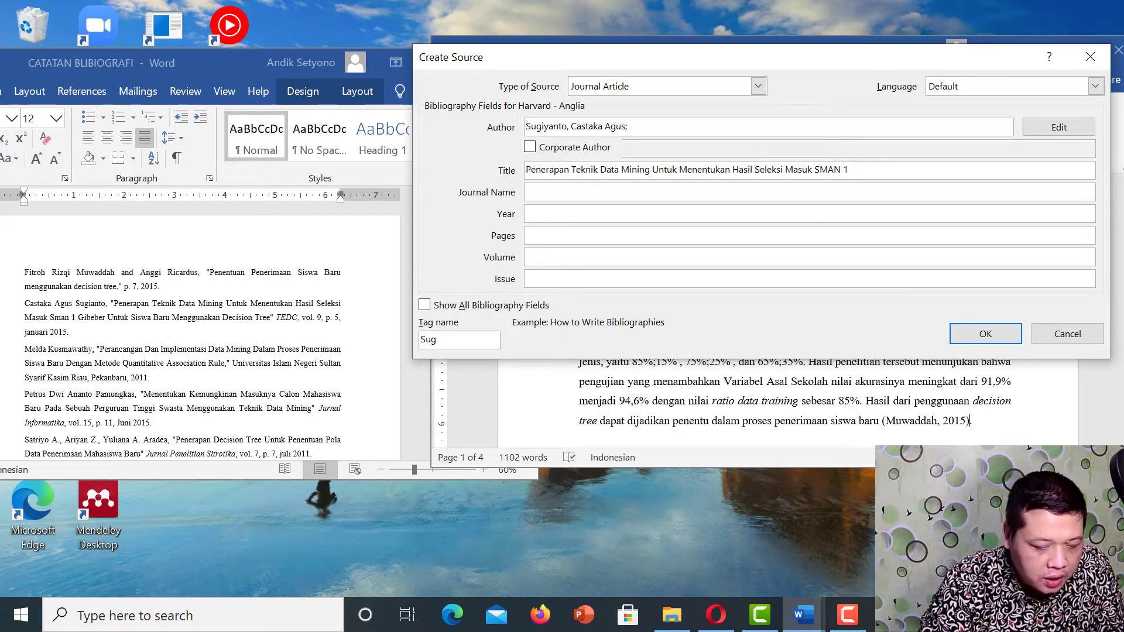
type(" Gibeber")
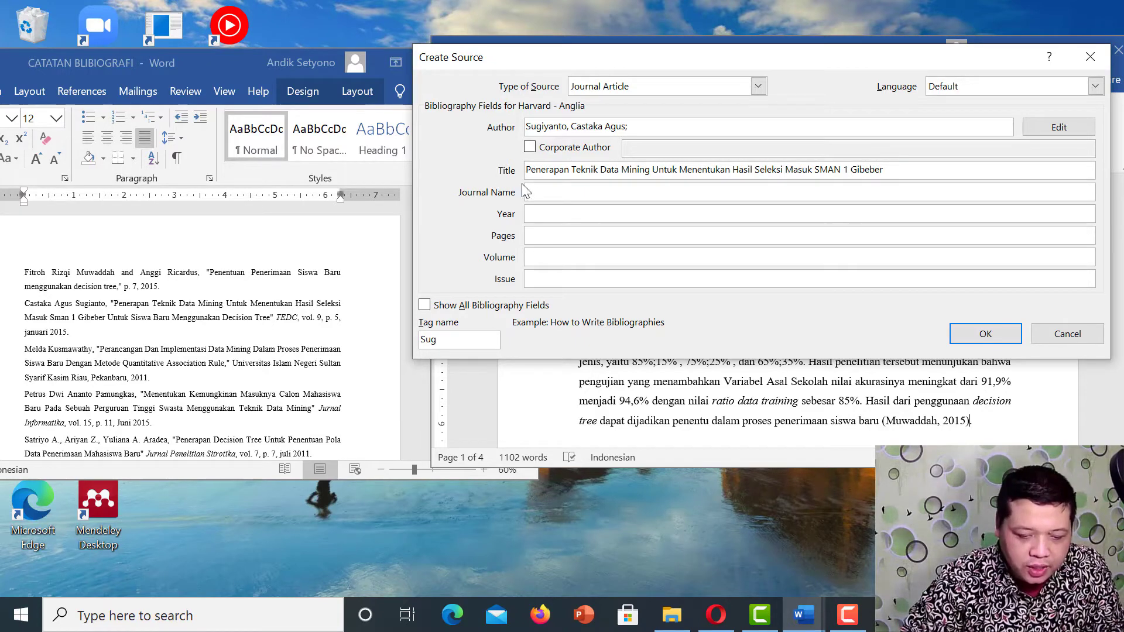
- Set the journal article's journal name to TEDC and its year to 2015
left_click(535, 192)
type("TE")
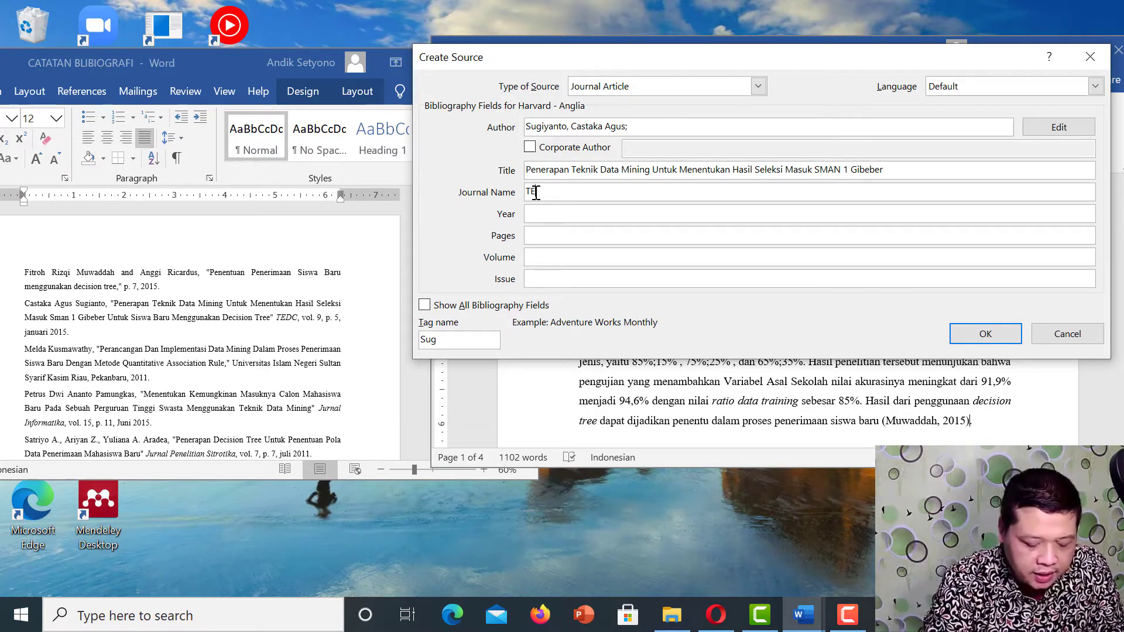
type("DC")
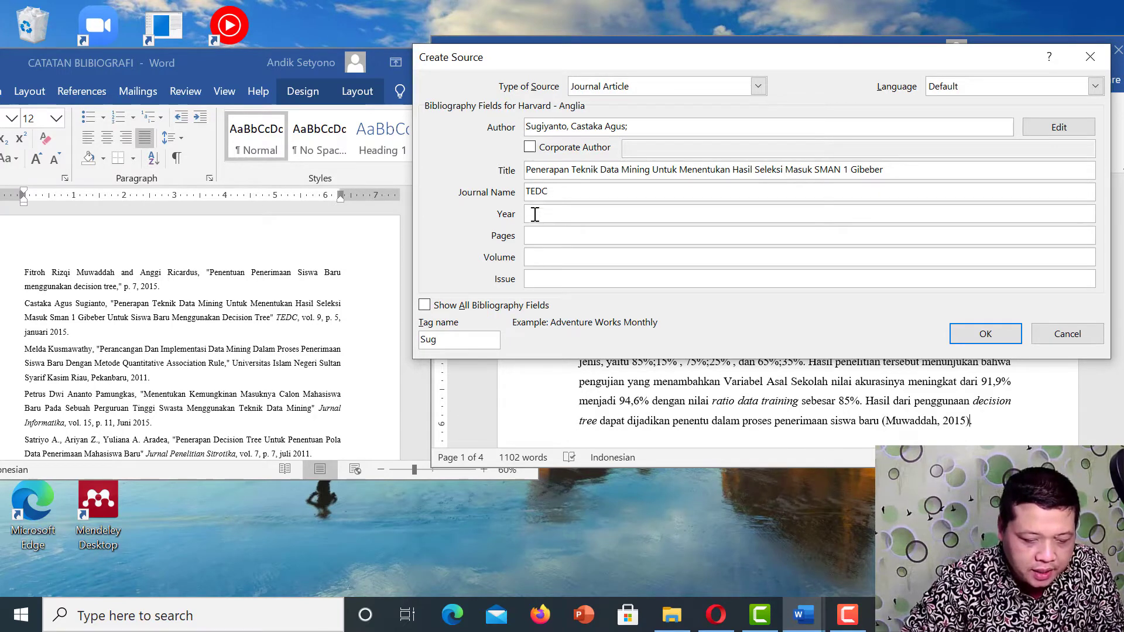
left_click(546, 212)
type("2015")
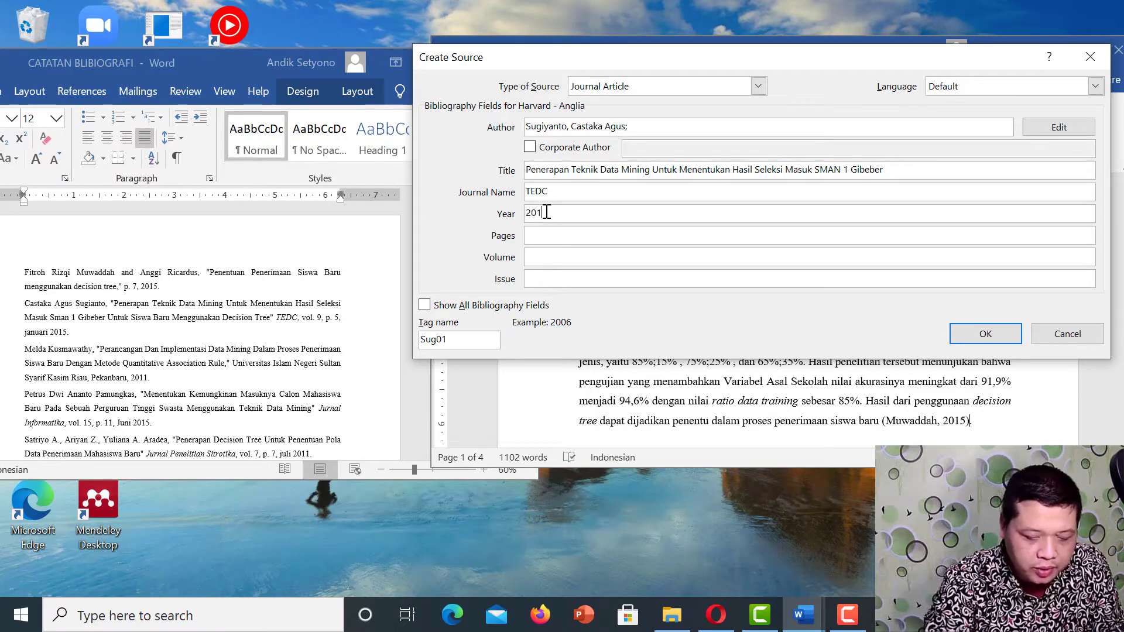
- Set the journal article's pages to 5-10, volume to 9 and issue to 1, and confirm the source to insert its citation
left_click(535, 237)
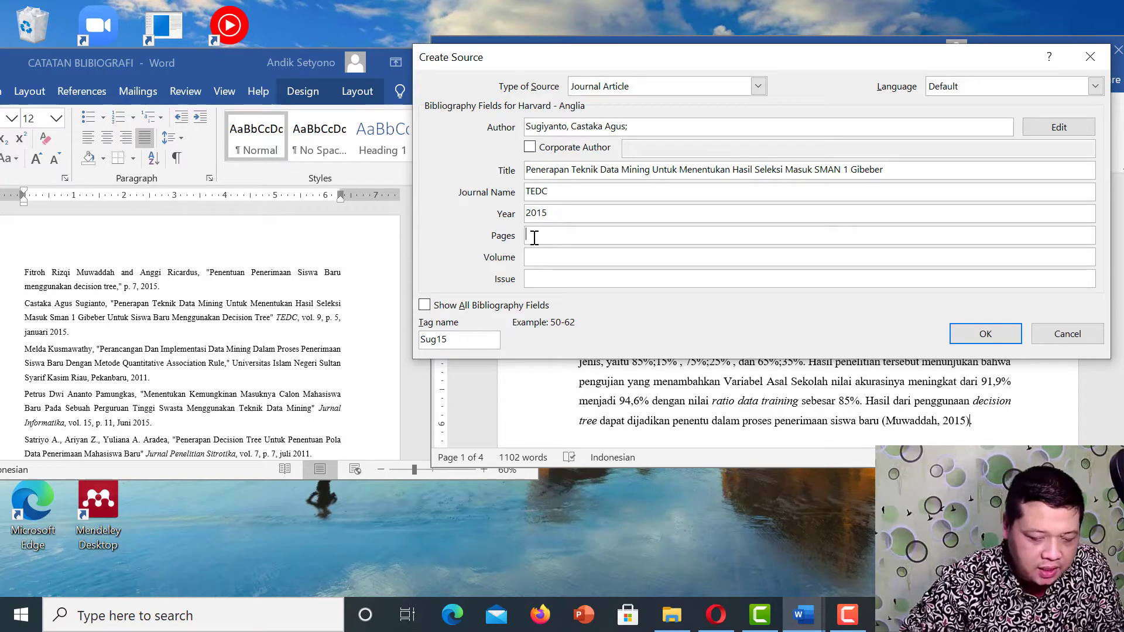
type("5-")
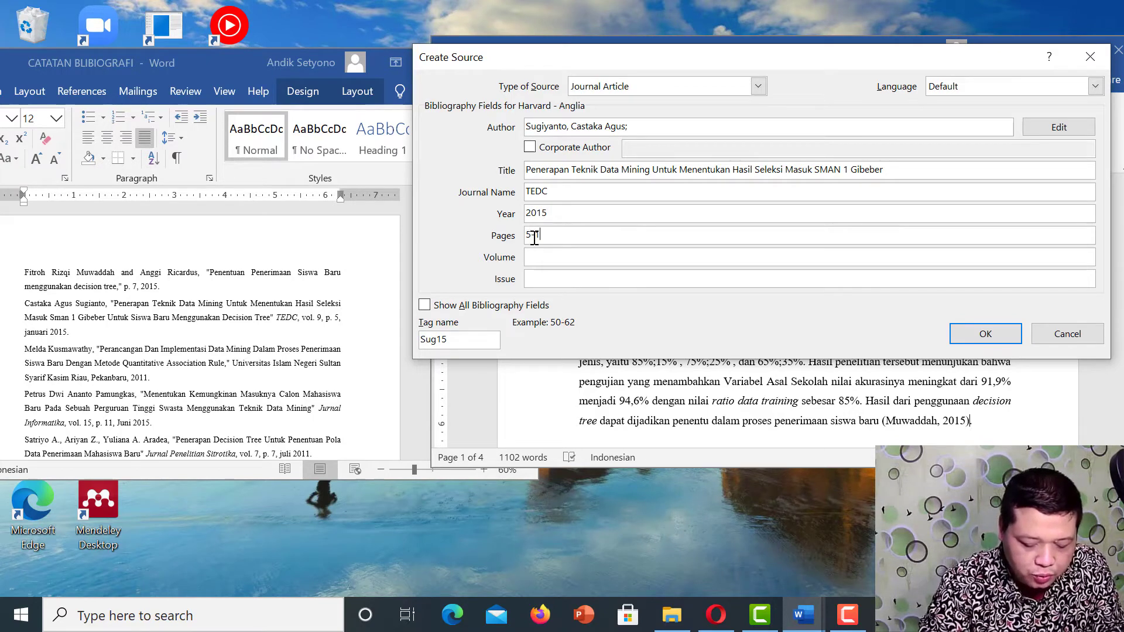
type("10")
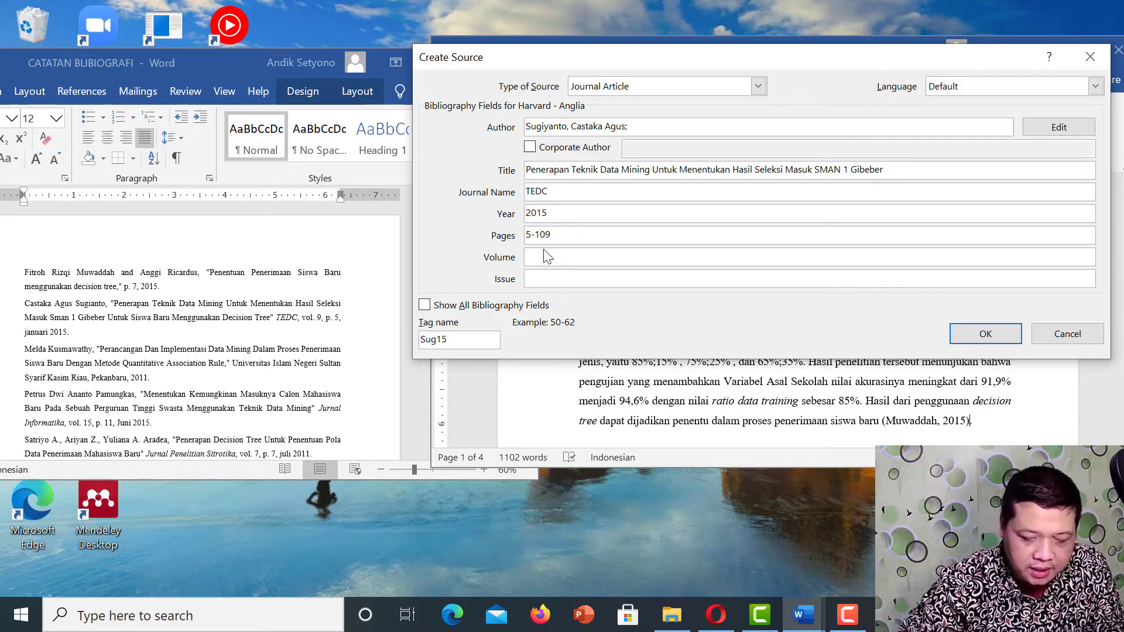
left_click(547, 258)
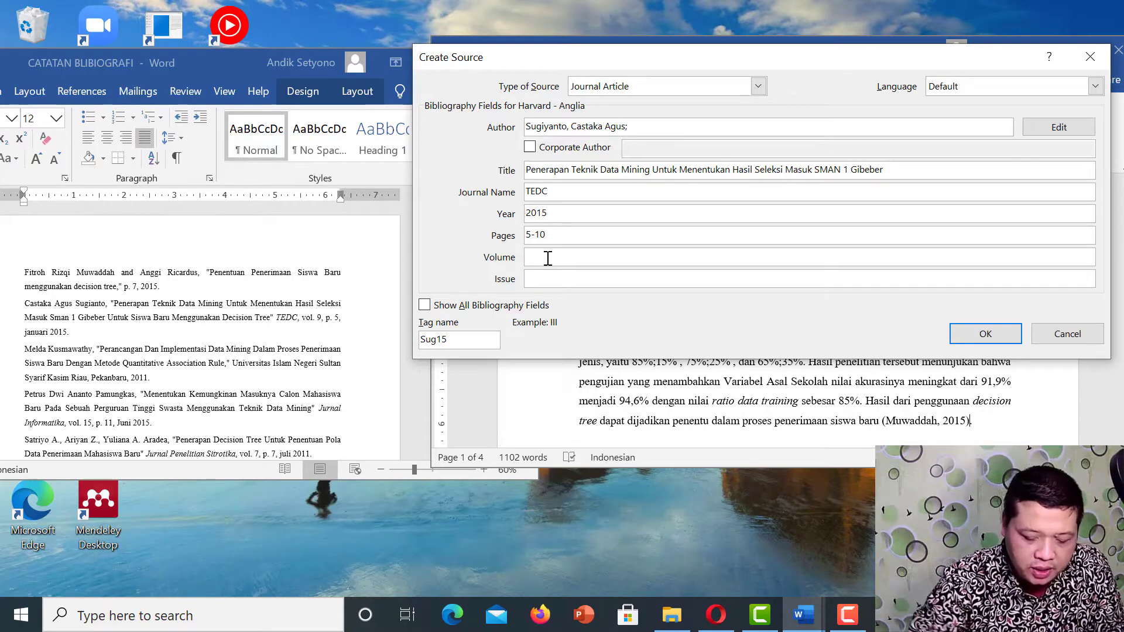
type("9")
left_click(535, 279)
type("1")
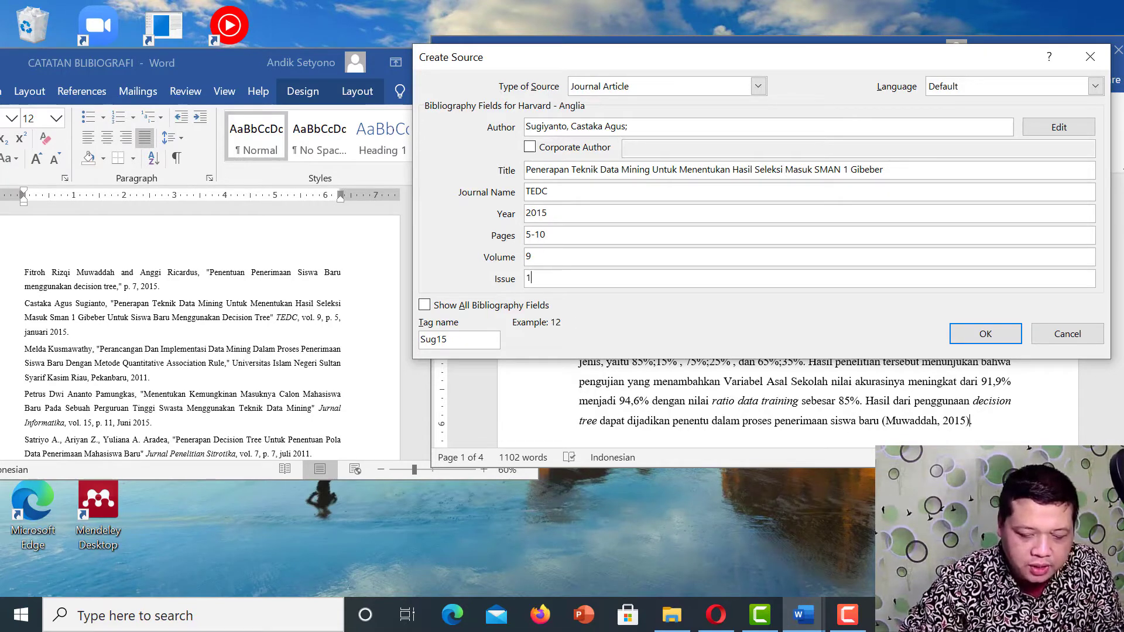
left_click(960, 334)
- Create another new citation source in NASKAH KARYA and set its source type to Report
left_click(753, 147)
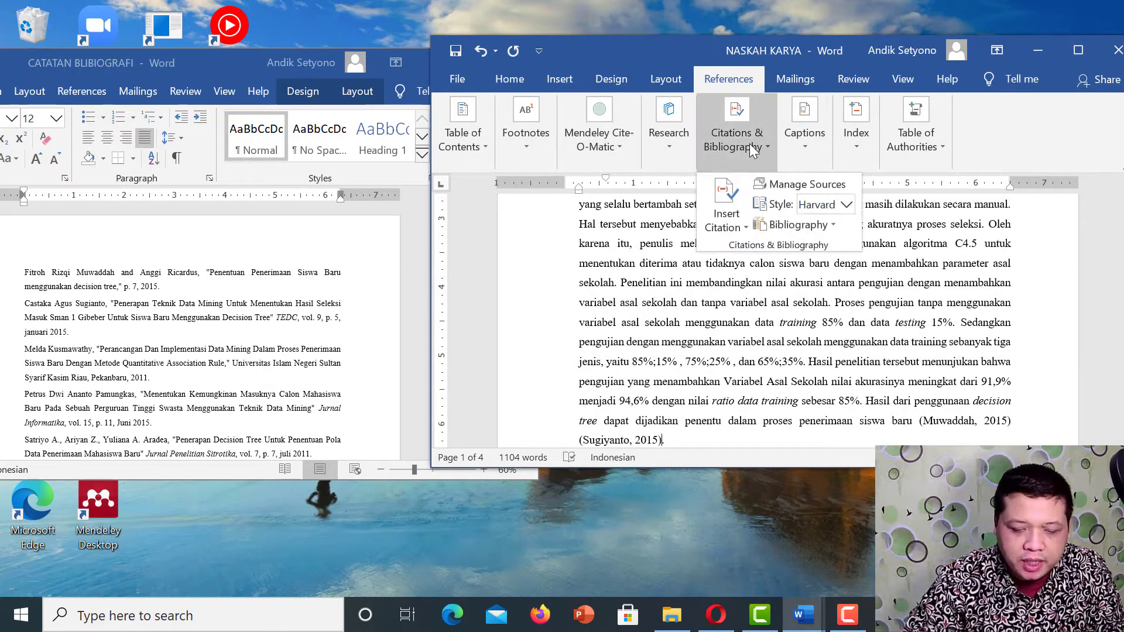
left_click(726, 218)
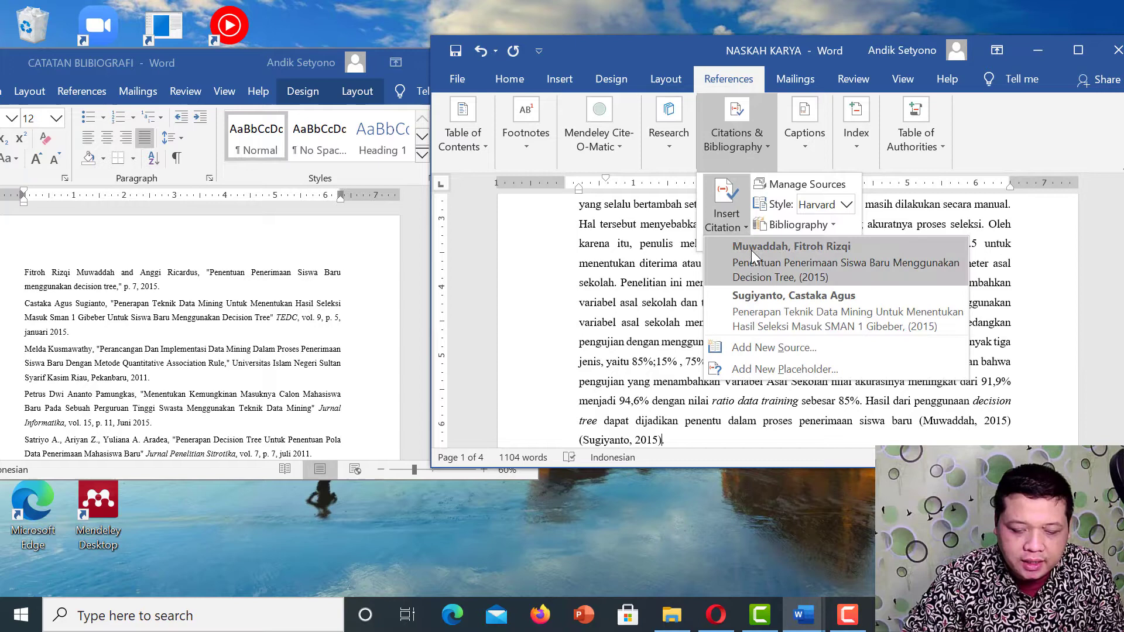
left_click(752, 346)
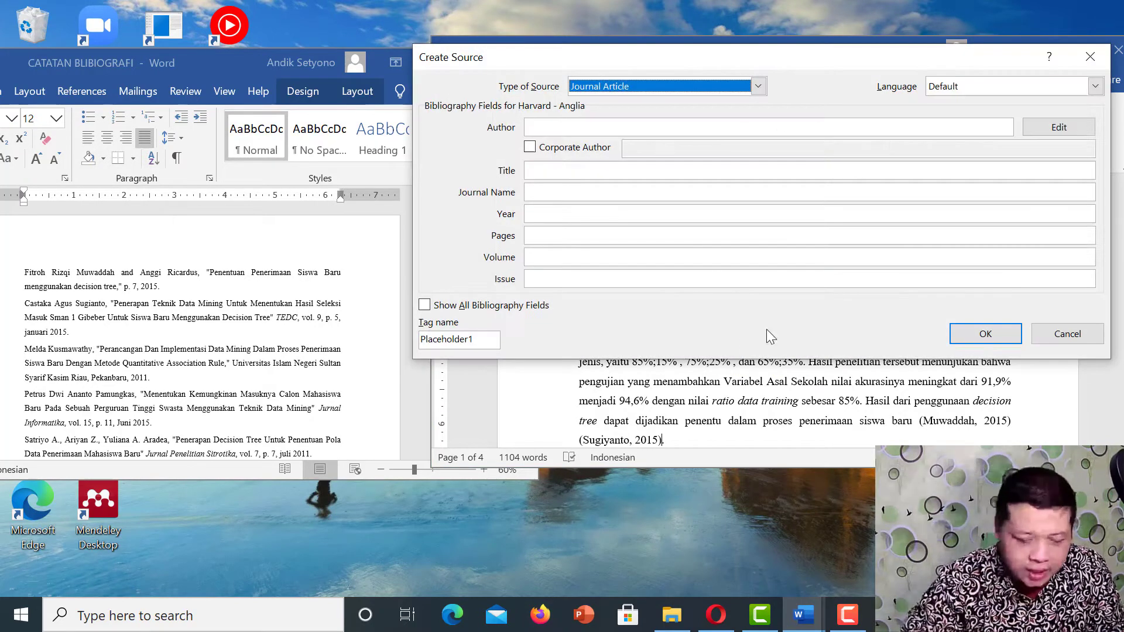
left_click(758, 86)
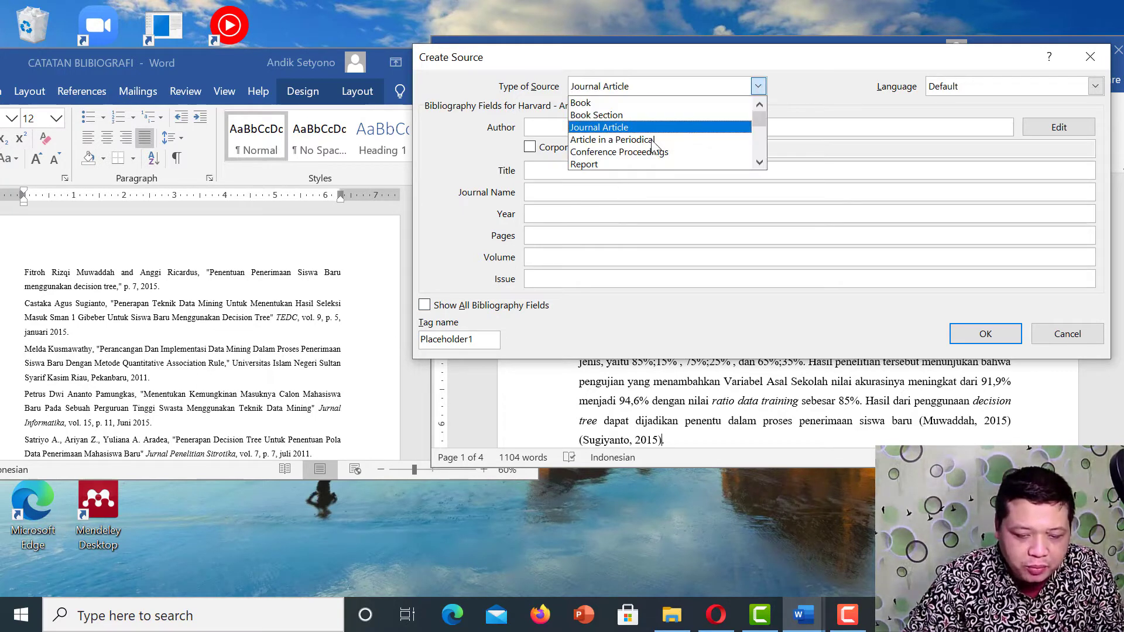
left_click(610, 164)
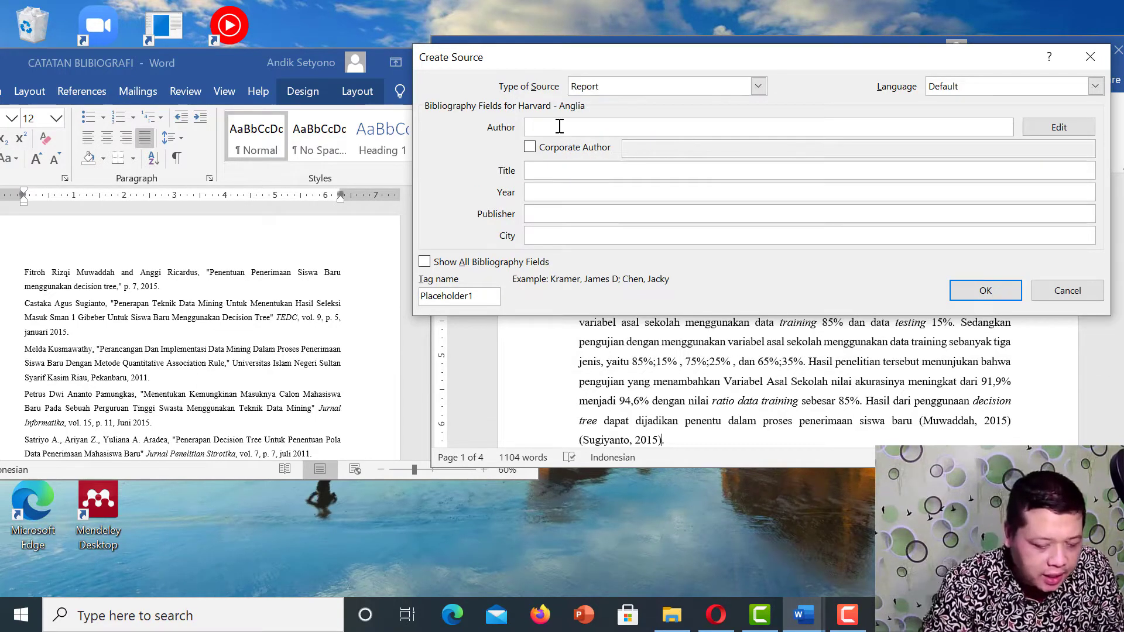
- Fill in the report's author with the surname and first name from the third entry in the CATATAN BLIBIOGRAFI notes
left_click(559, 126)
type("Kusu")
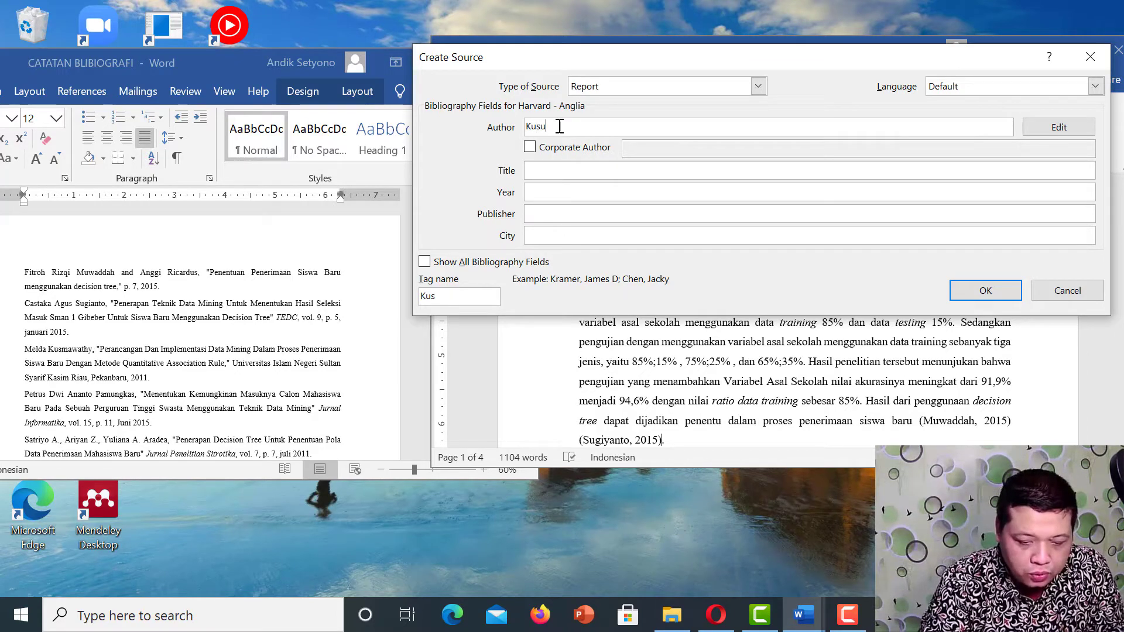
type("maw")
key("BackSpace")
key("BackSpace")
key("BackSpace")
key("BackSpace")
key("BackSpace")
key("BackSpace")
key("BackSpace")
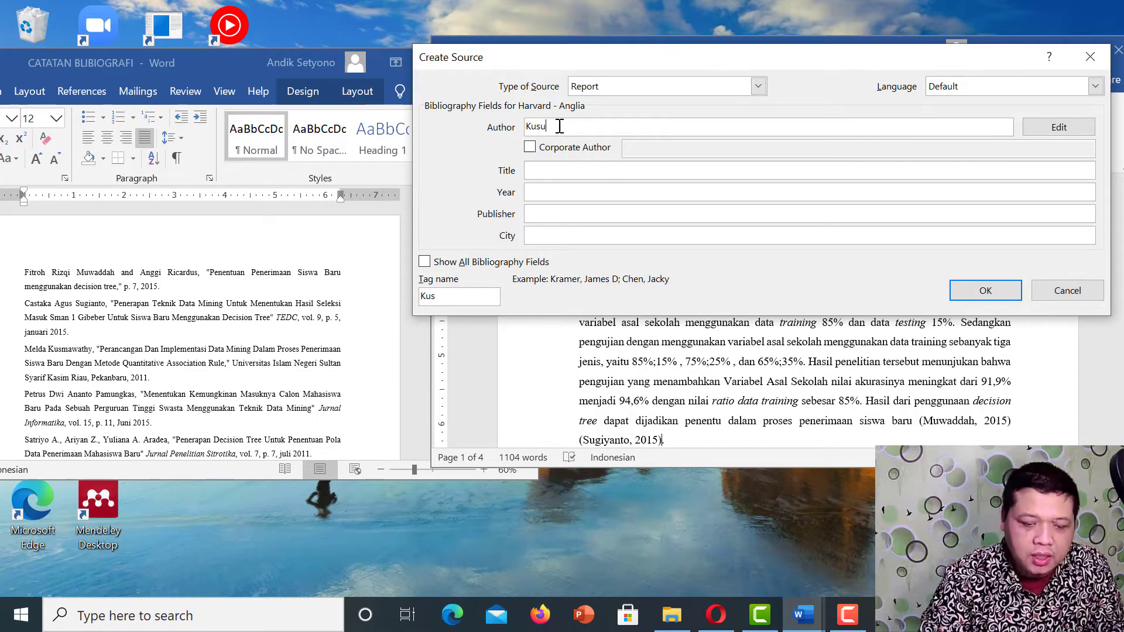
type("Ku")
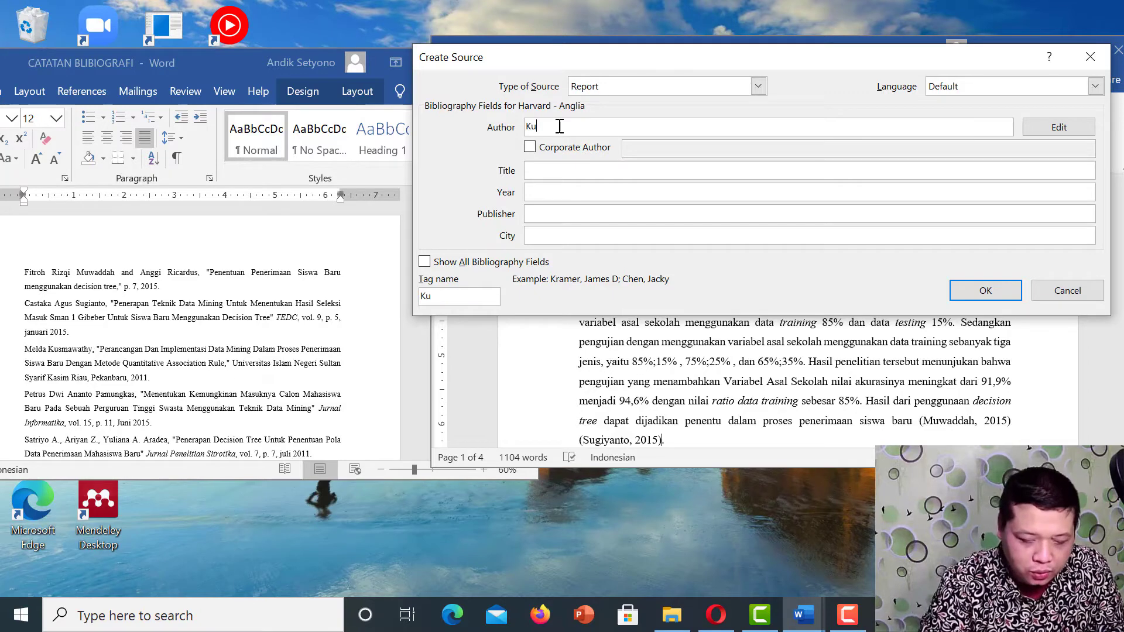
type("sumawathy")
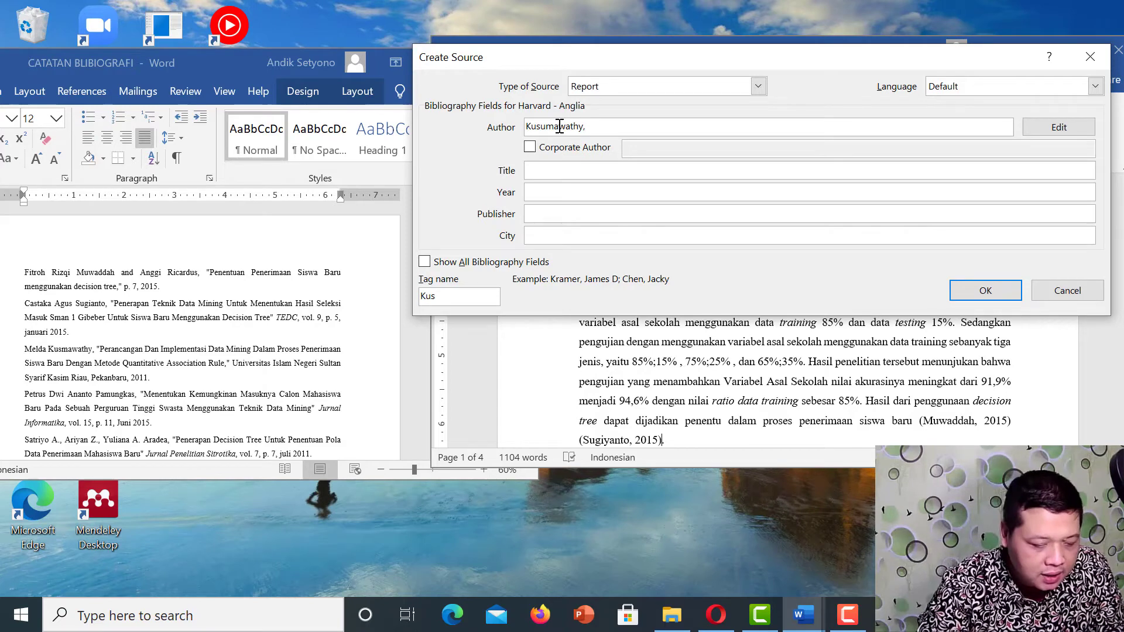
type(", Me")
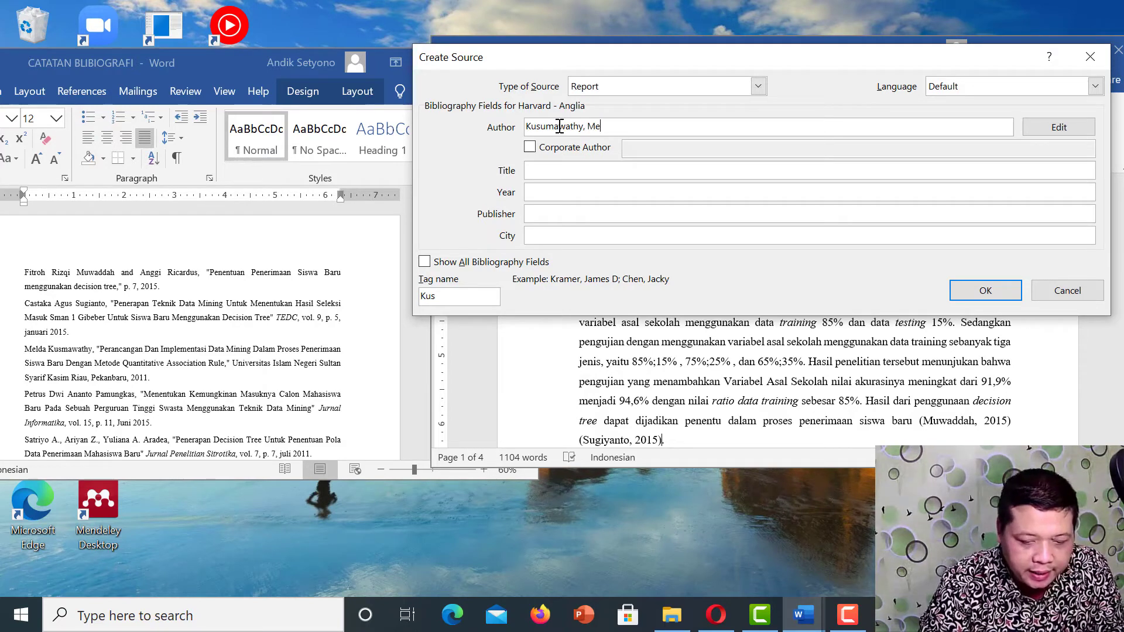
type("lda;")
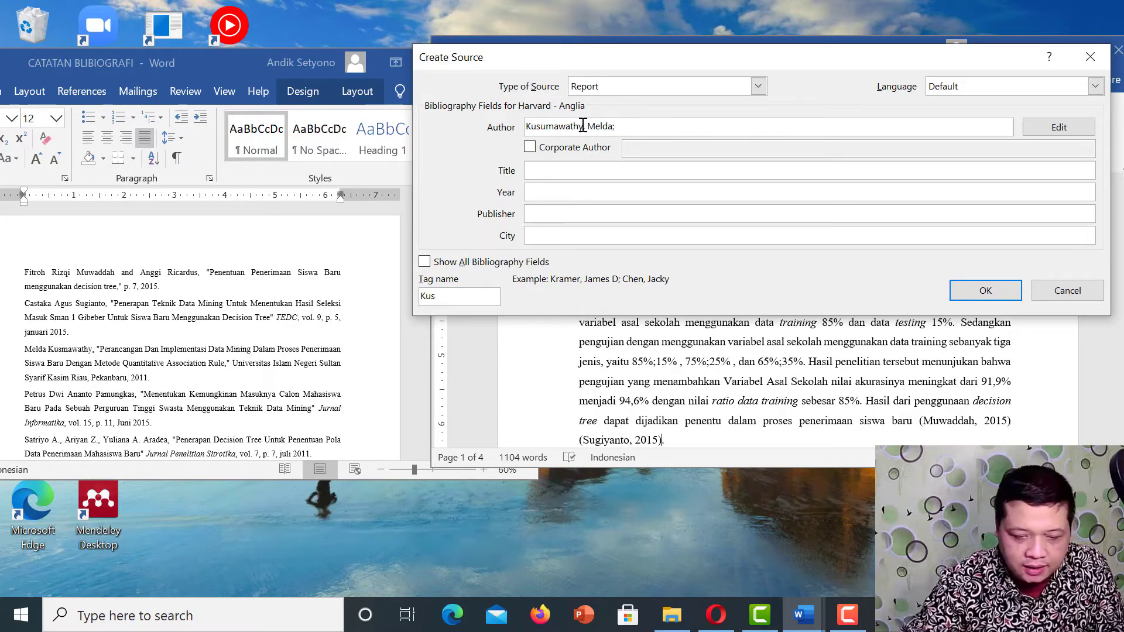
- Set the report's title to "Perancangan dan Implementasi Data Mining Dalam Proses Penerimaan Siswa Baru Dengan Metode Quantitative Assosiation Rule"
left_click(536, 168)
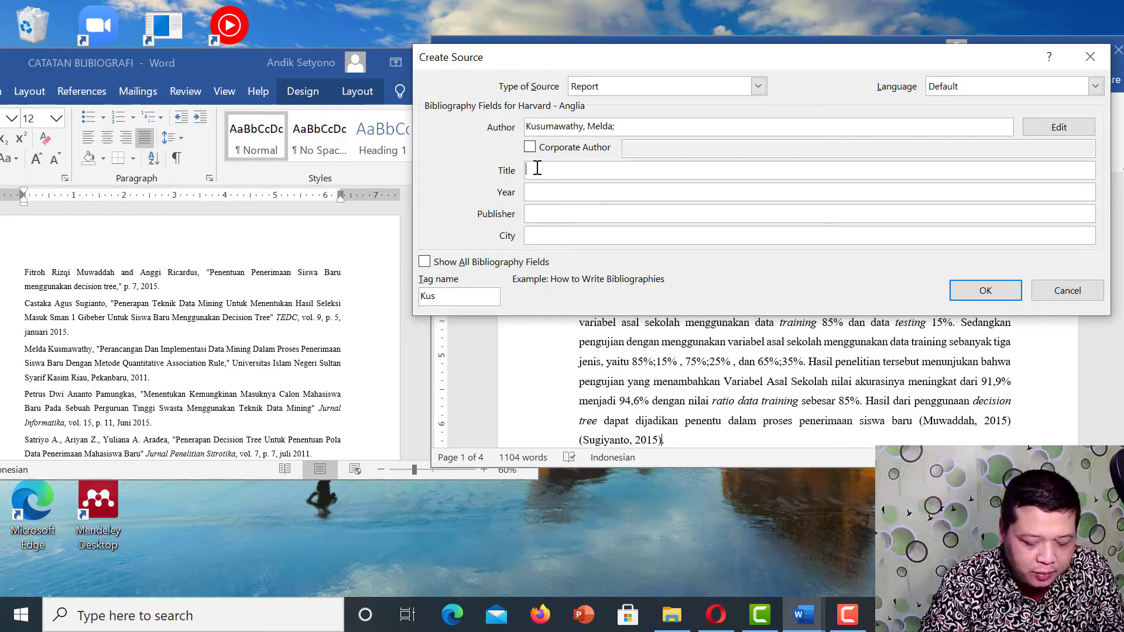
type("Perancanga")
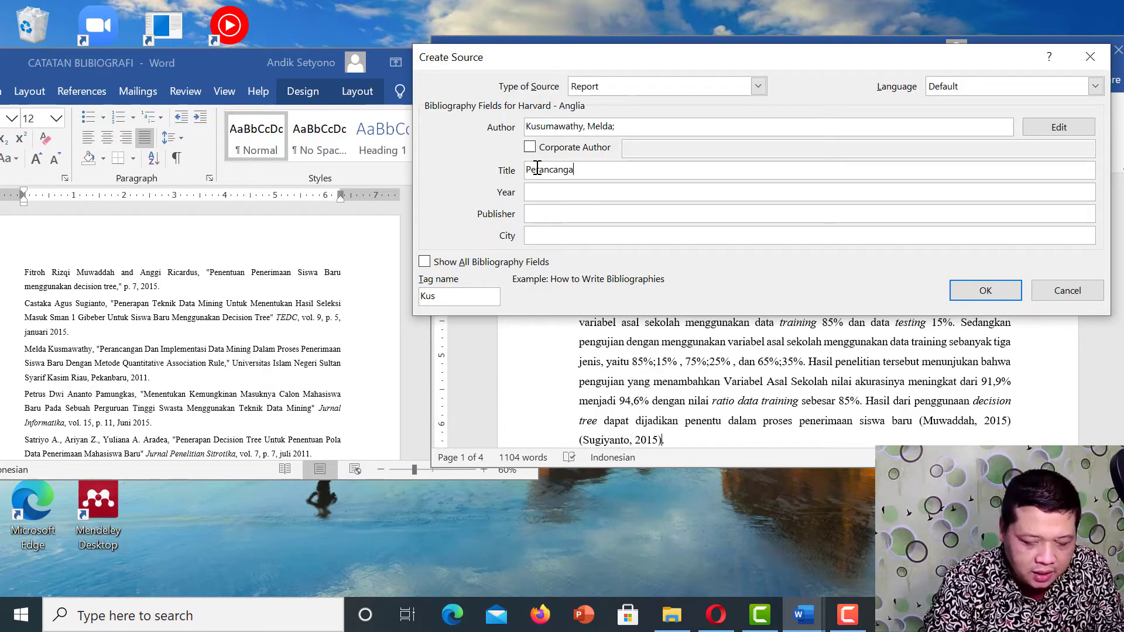
type("n dan Imple")
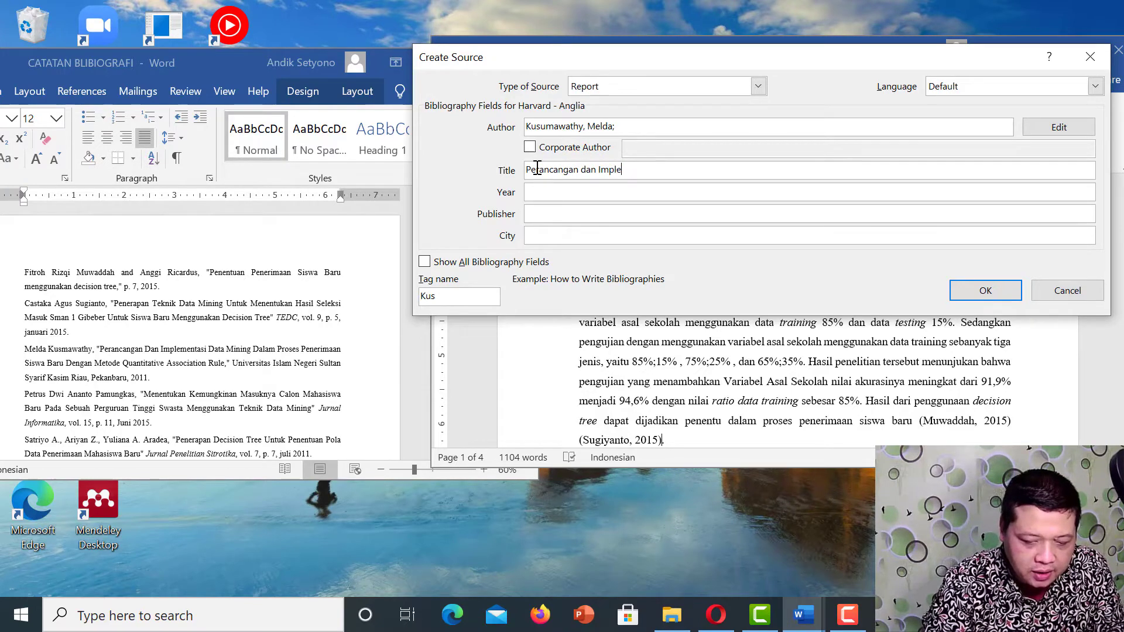
type("mentasi")
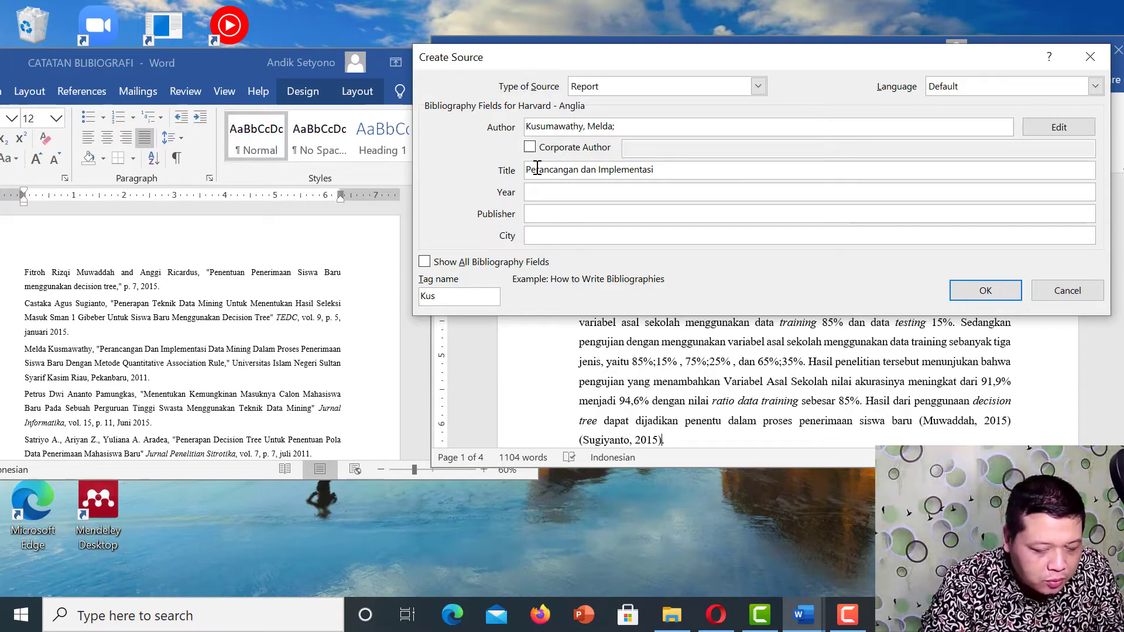
type(" D")
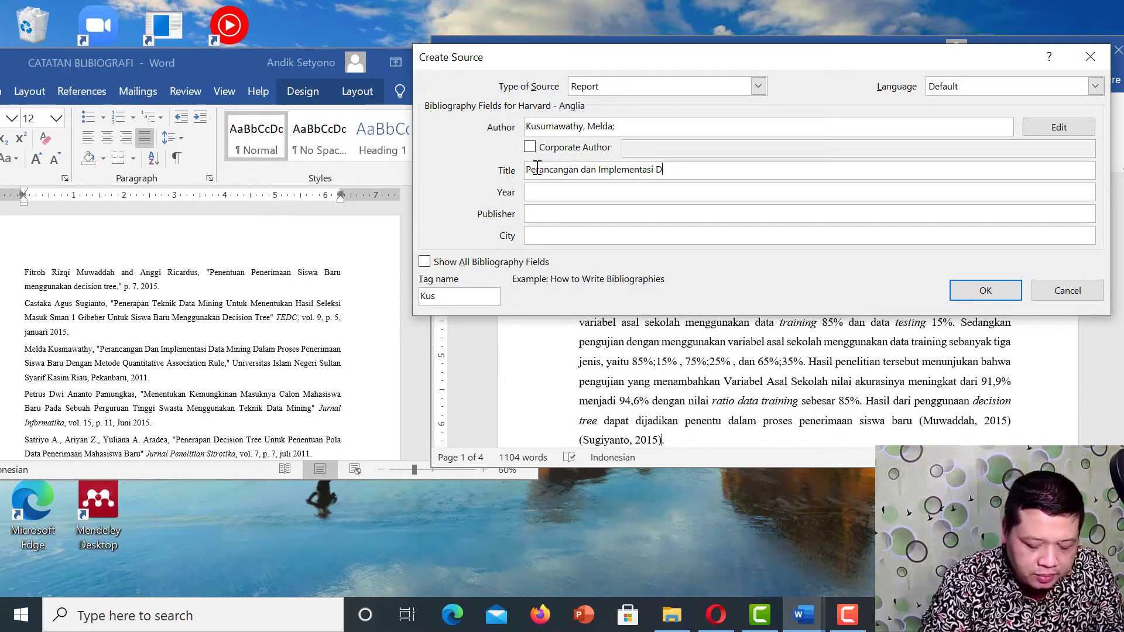
type("ata Mining Dalam")
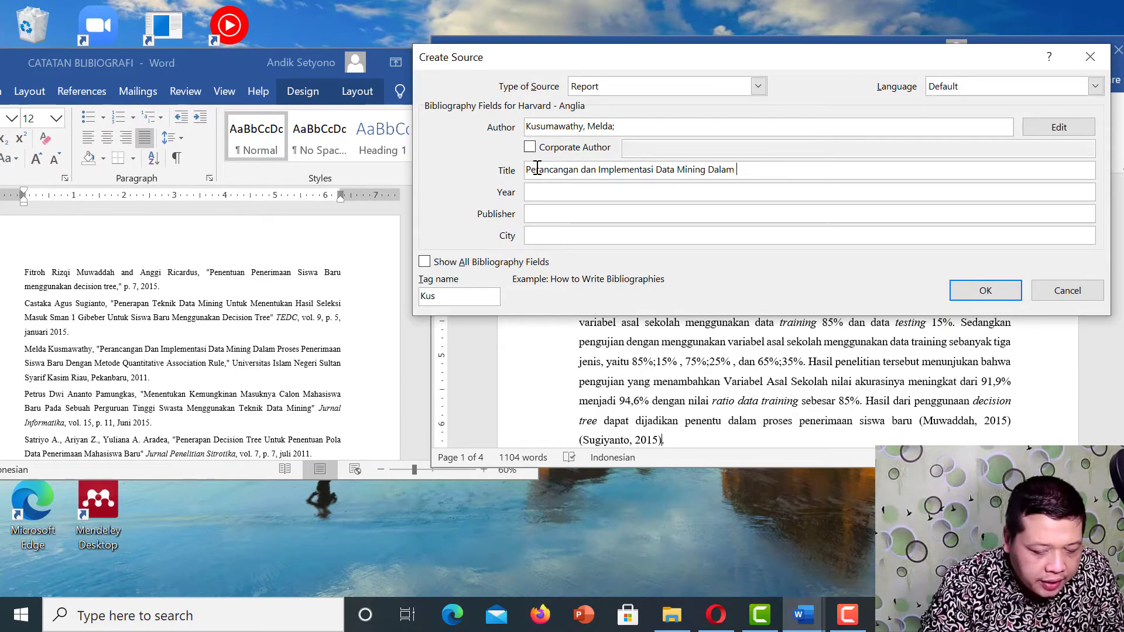
type(" P")
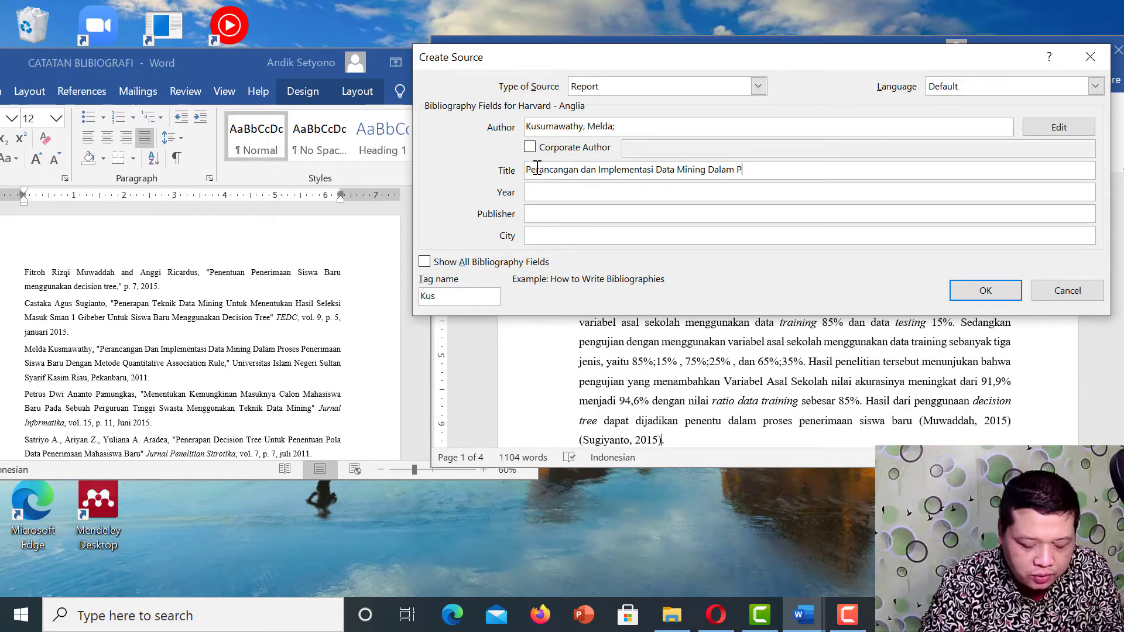
type("roses Peneri")
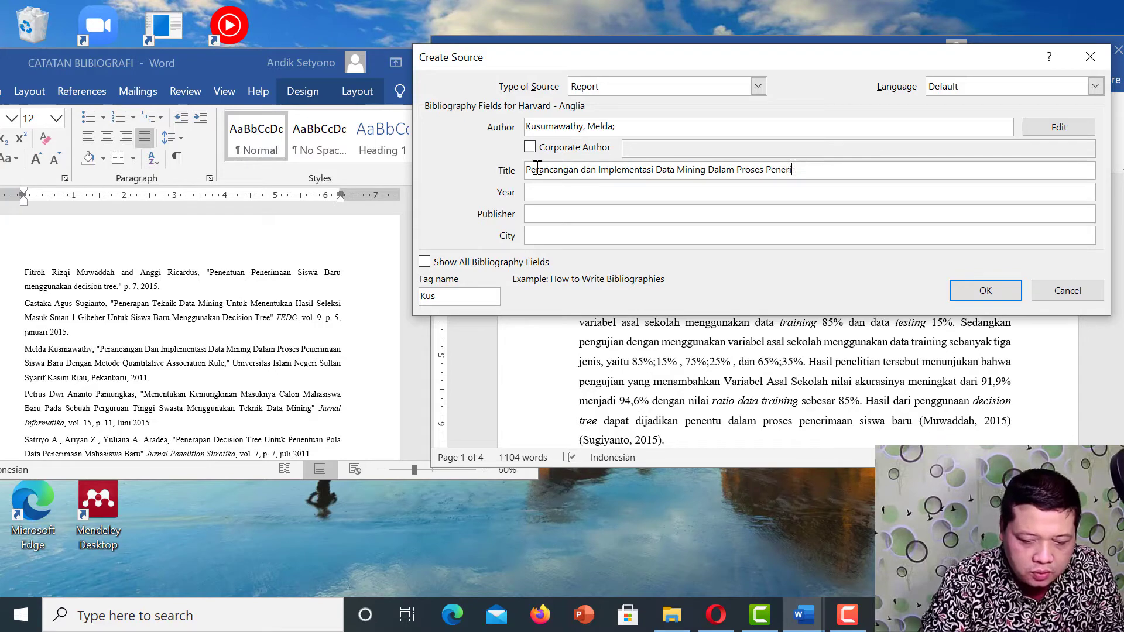
type("maanm")
key("BackSpace")
key("BackSpace")
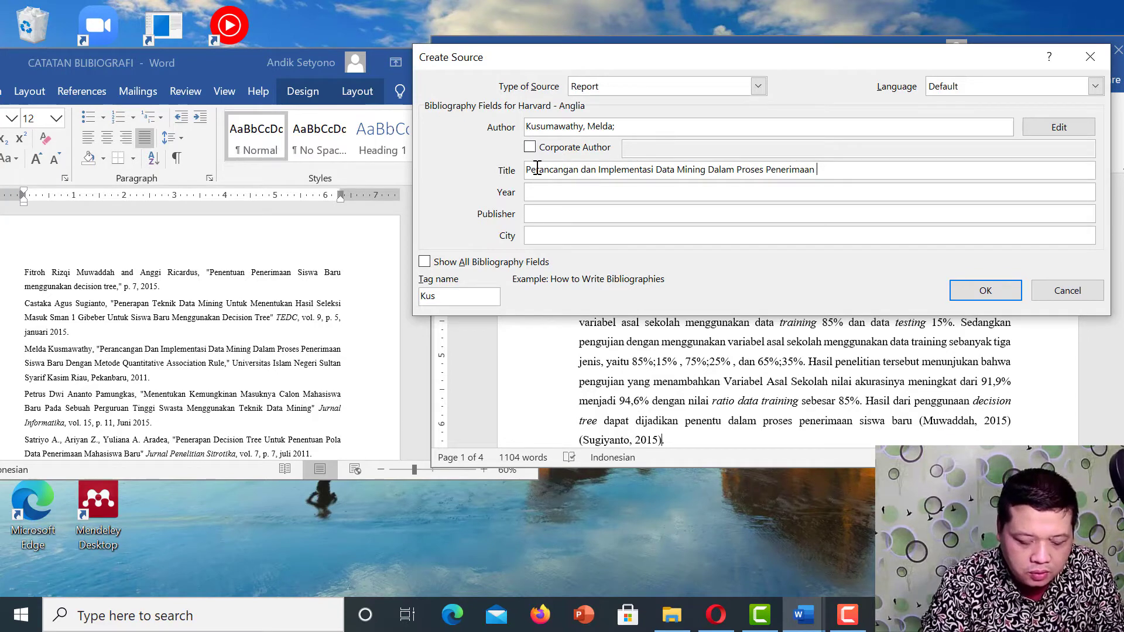
type("SIswa")
key("BackSpace")
key("BackSpace")
key("BackSpace")
key("BackSpace")
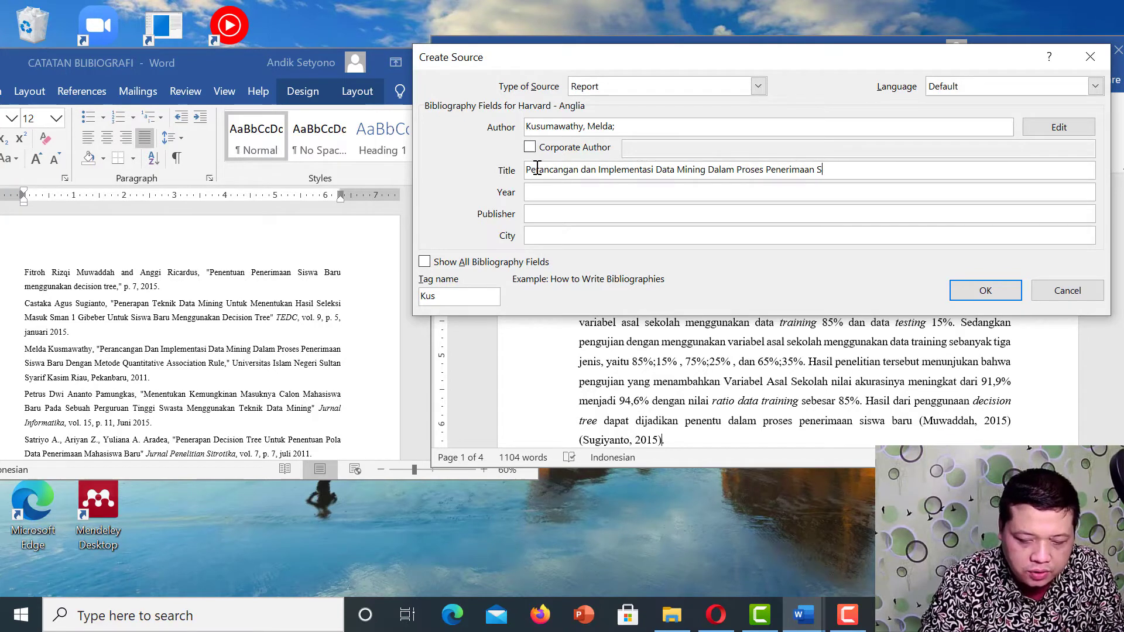
type("iswa Baru")
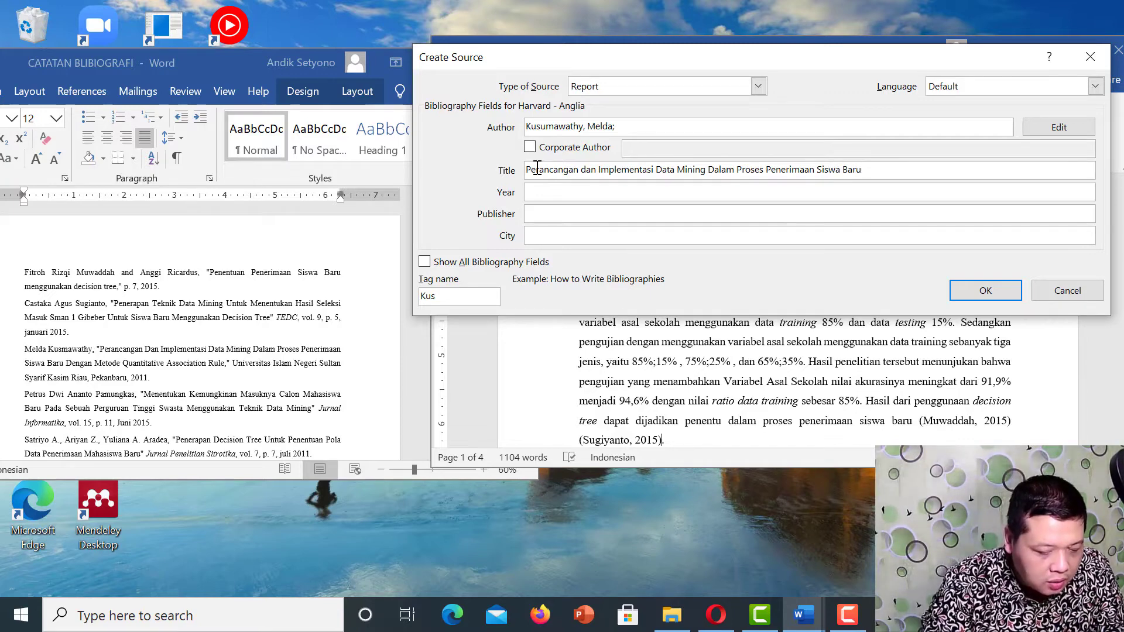
type(" Dengan M")
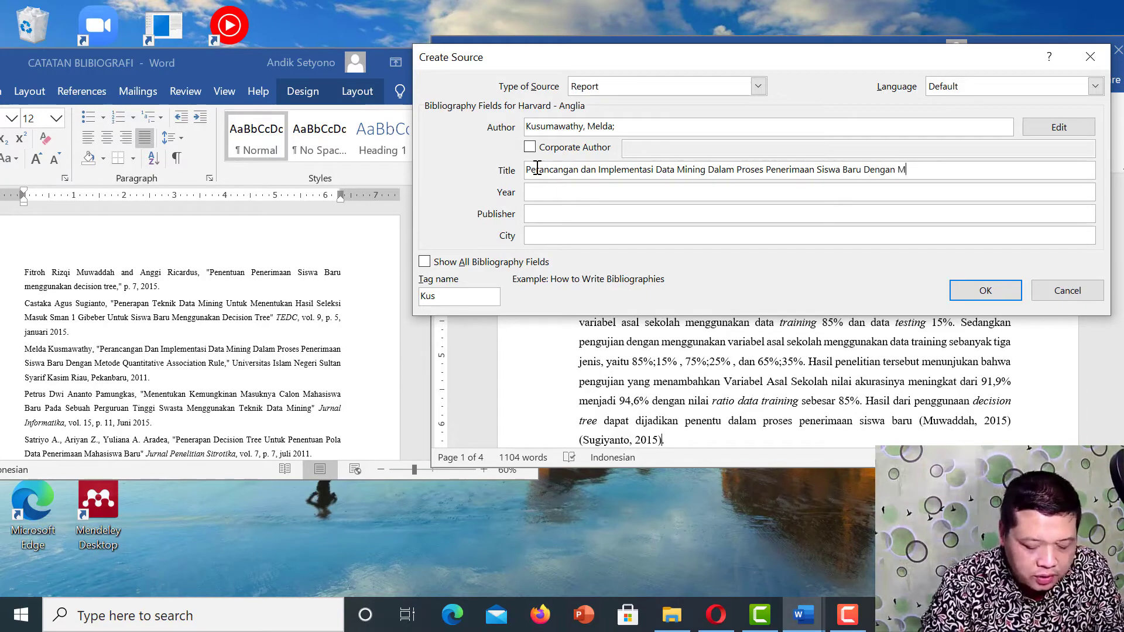
type("etode ")
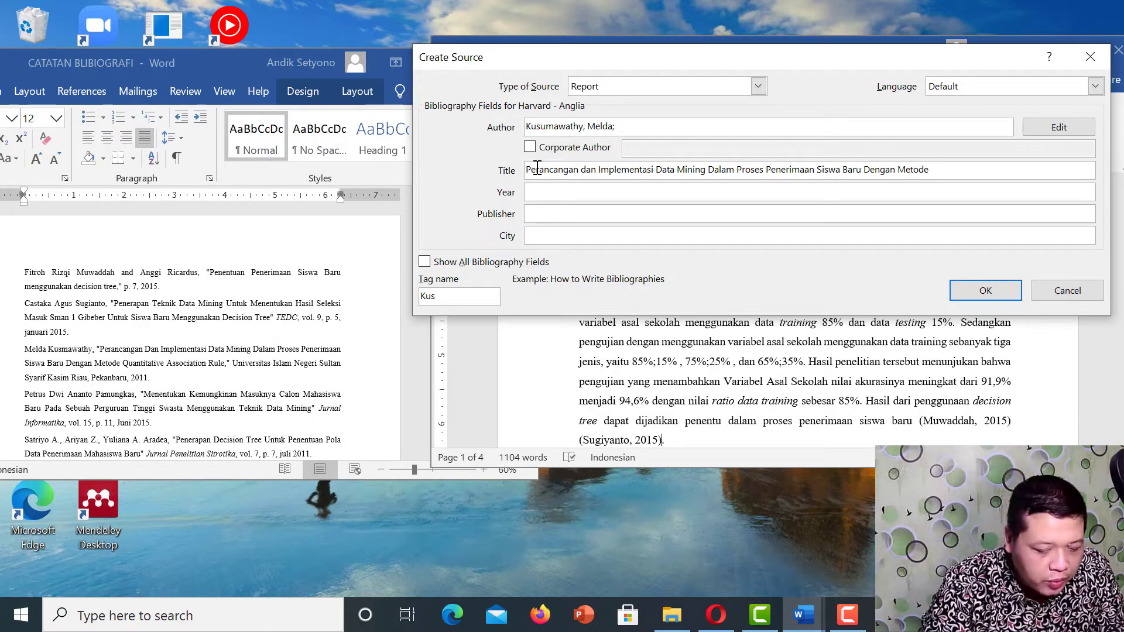
type("Qu")
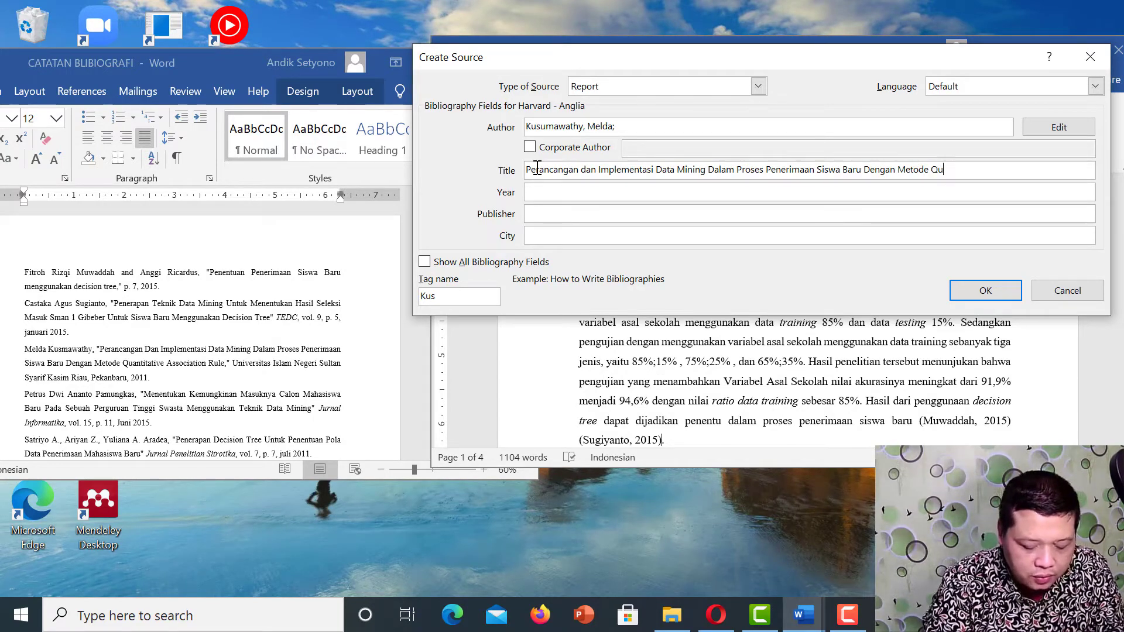
type("antita")
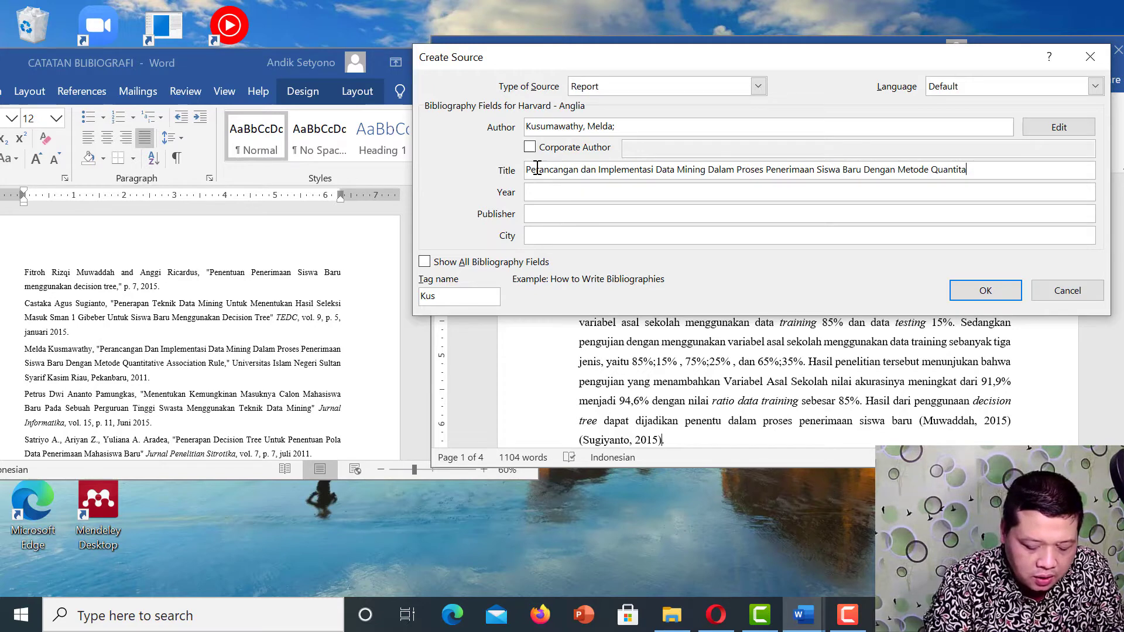
type("tive")
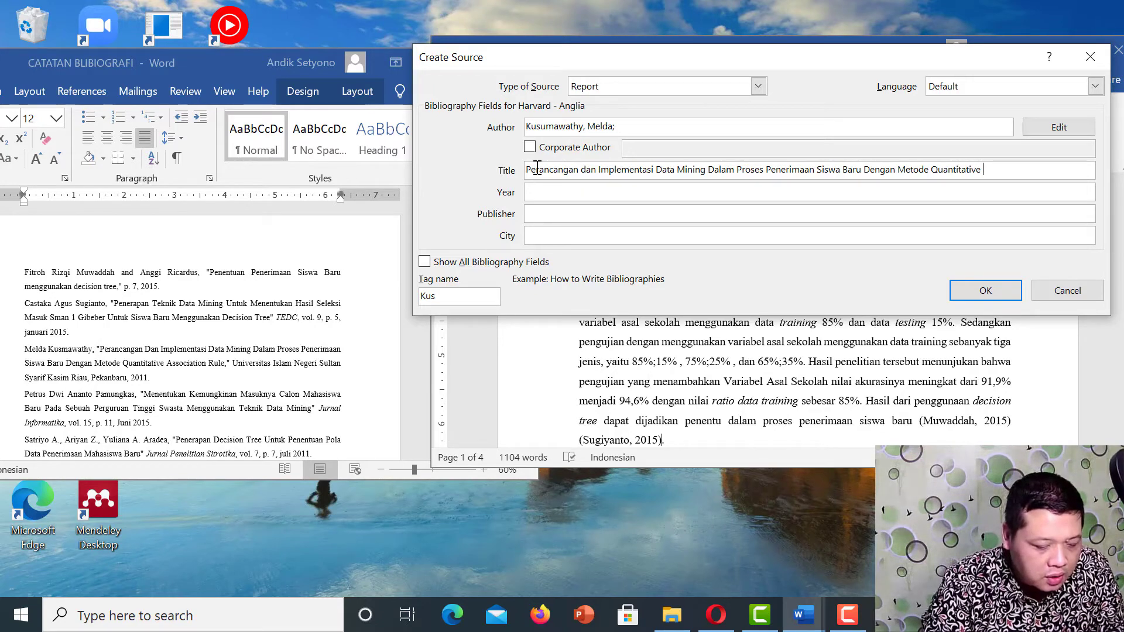
type(" Asso")
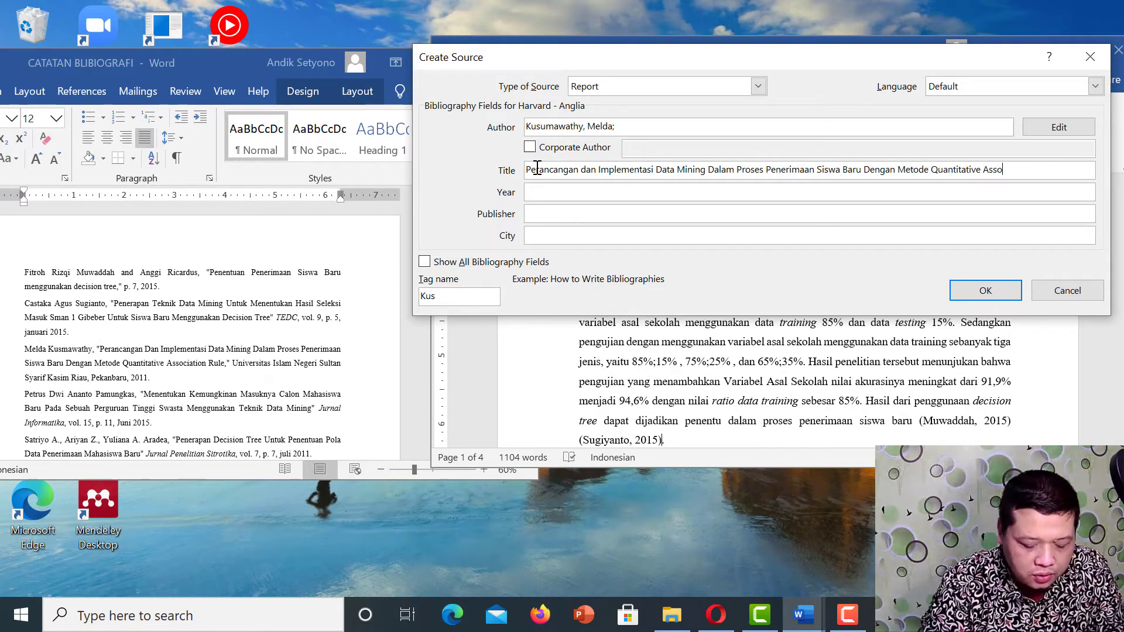
type("siation")
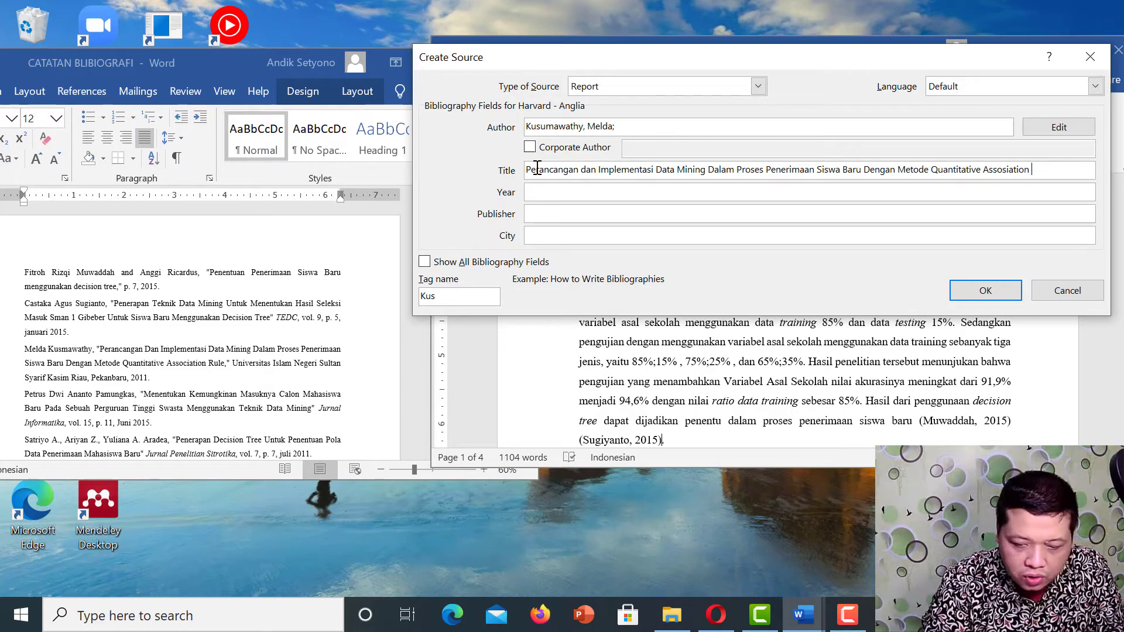
type(" Rule")
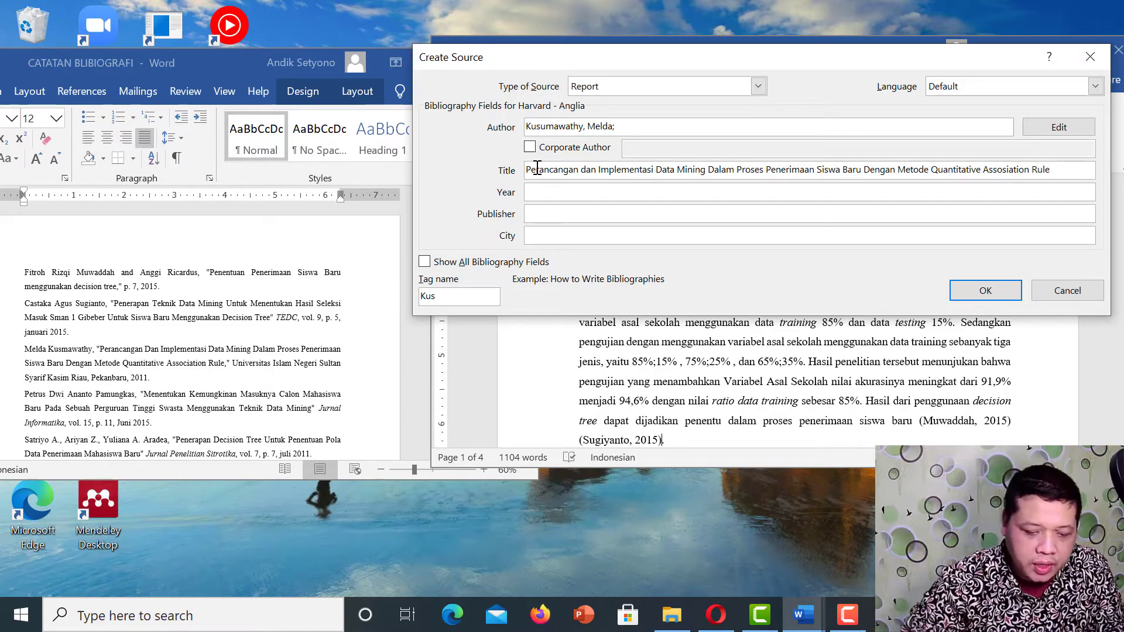
- Set the report's year to 2011 and its publisher to "Universitas Islam Negeri Sultan Syarif Kasim"
left_click(539, 187)
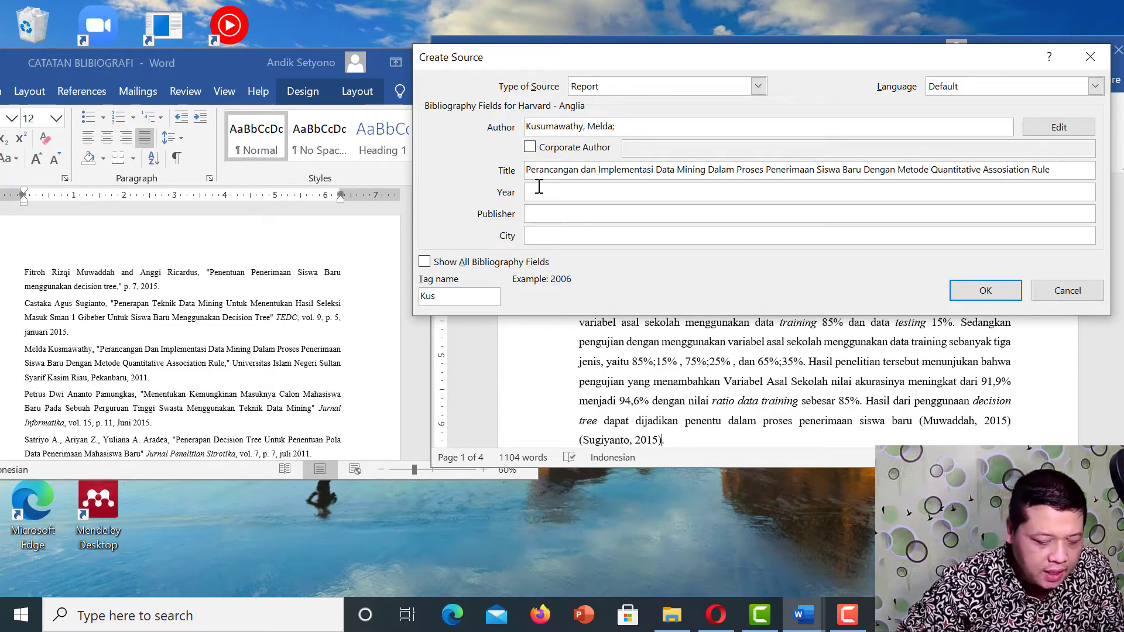
type("2011")
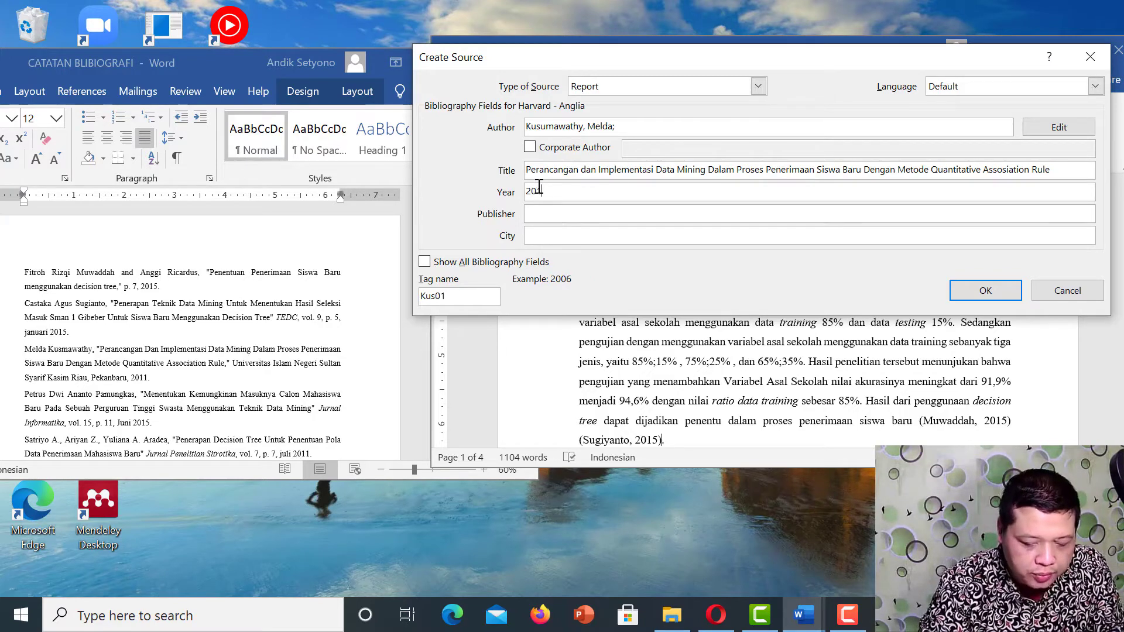
left_click(552, 214)
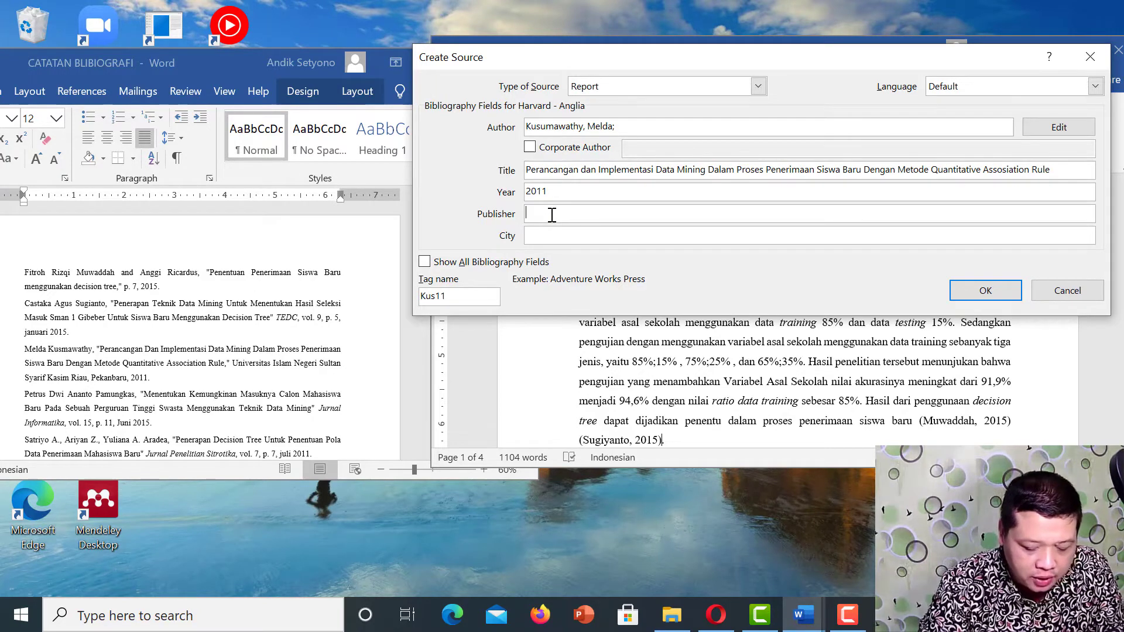
type("versitas")
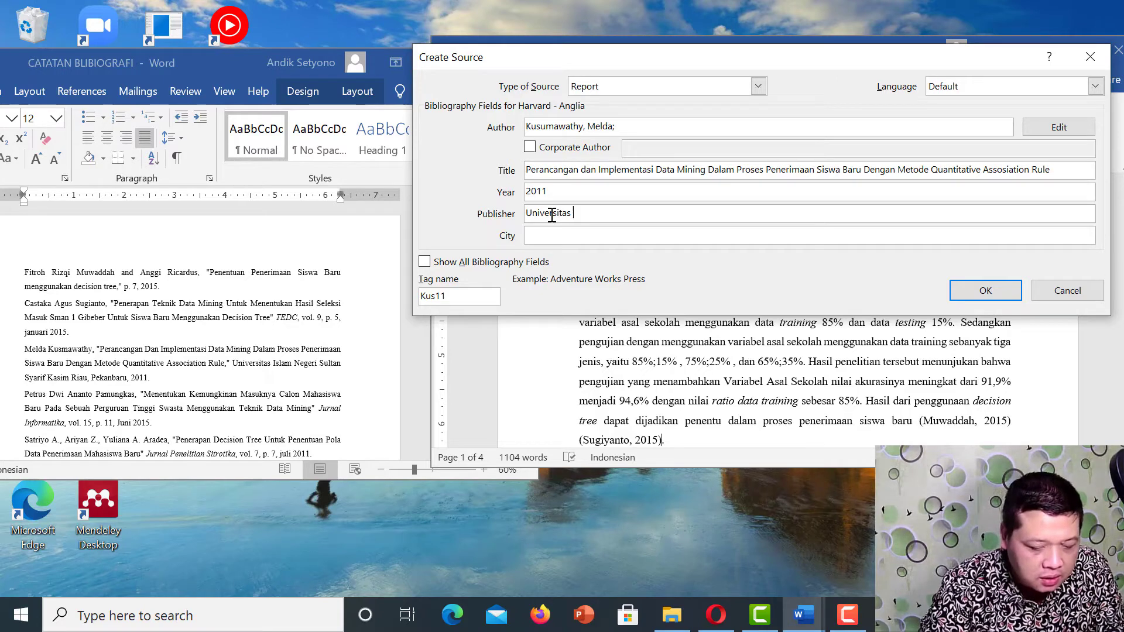
type(" Islam Ne")
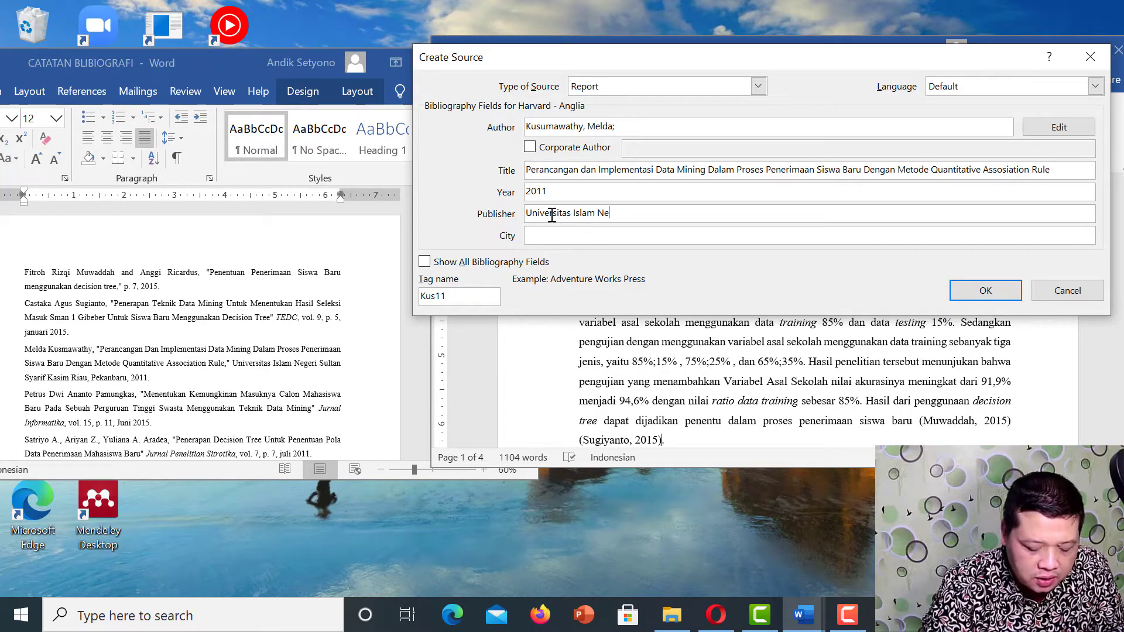
type("geri Sultas")
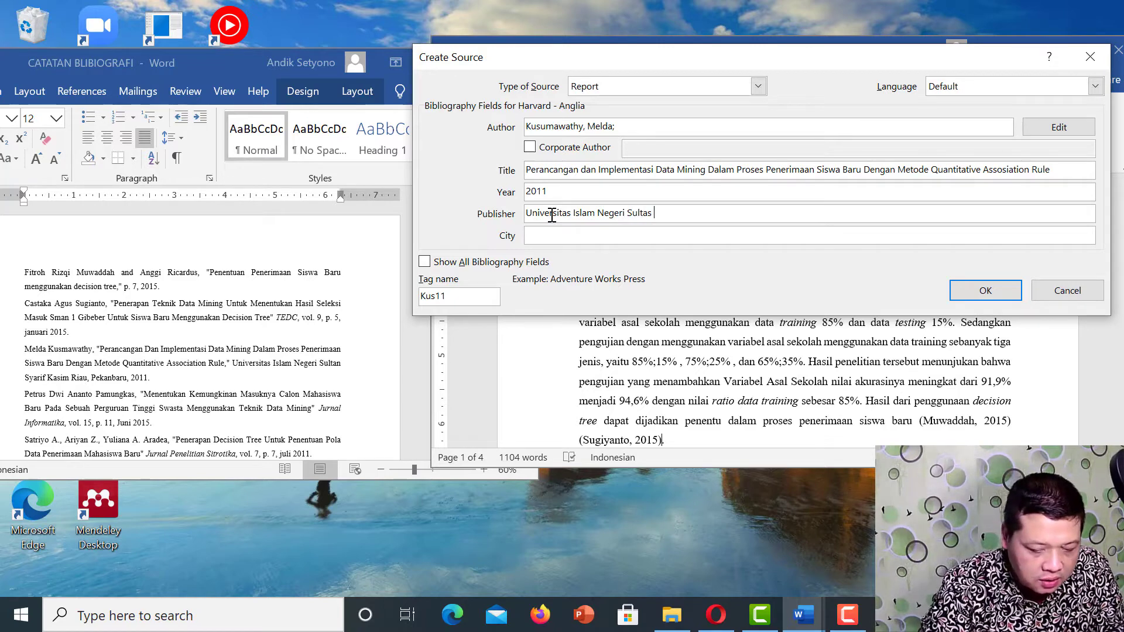
key("BackSpace")
type("n")
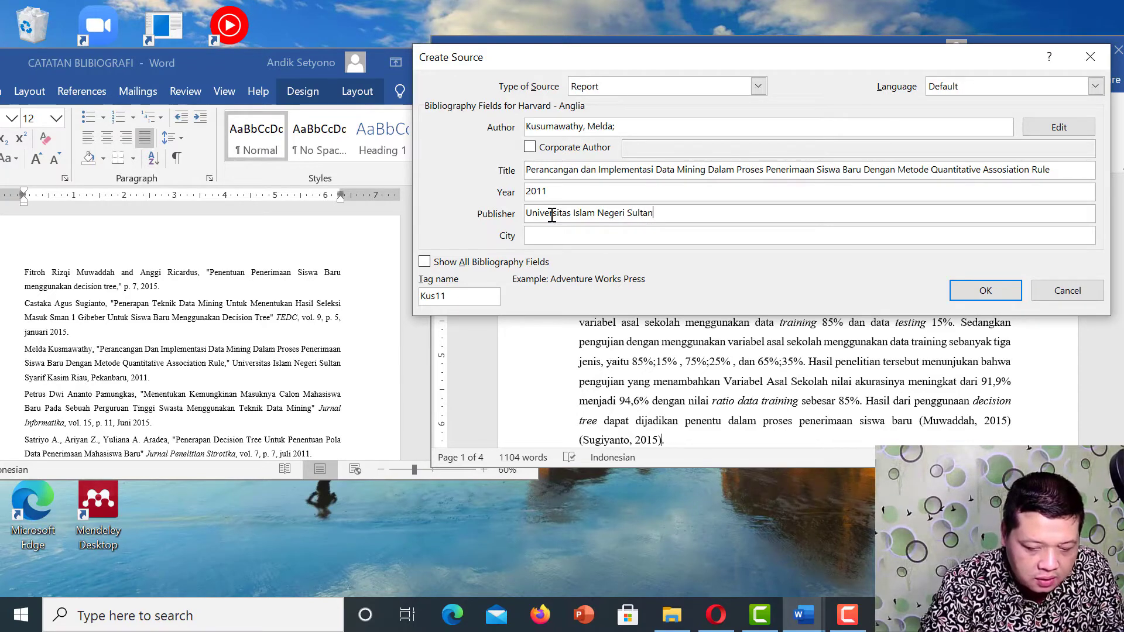
type(" S")
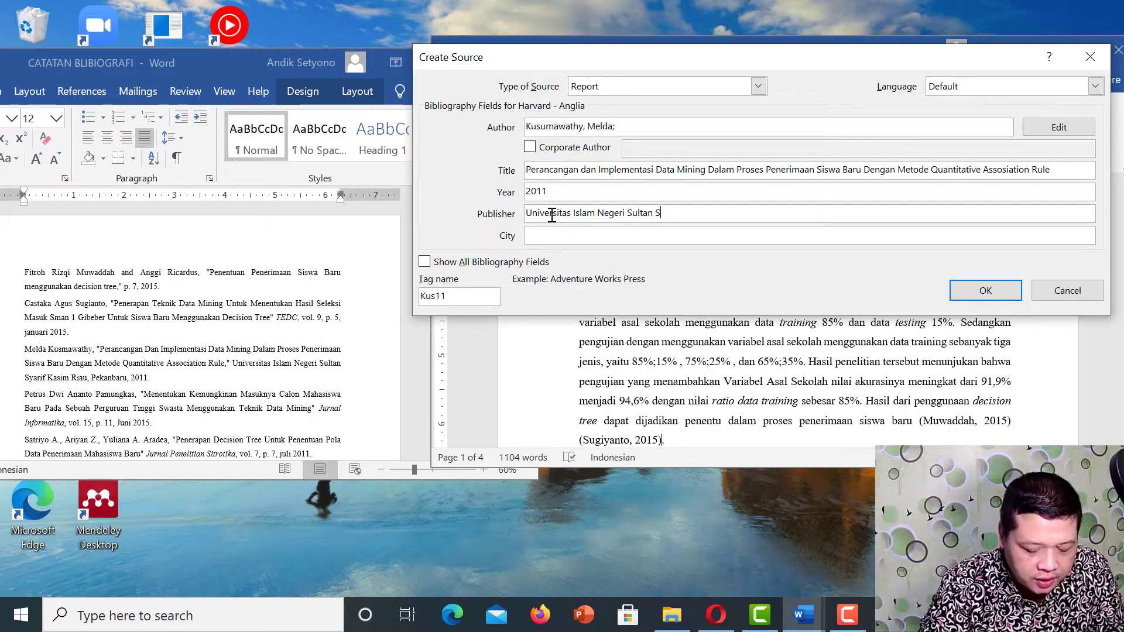
type("yarif Kasi")
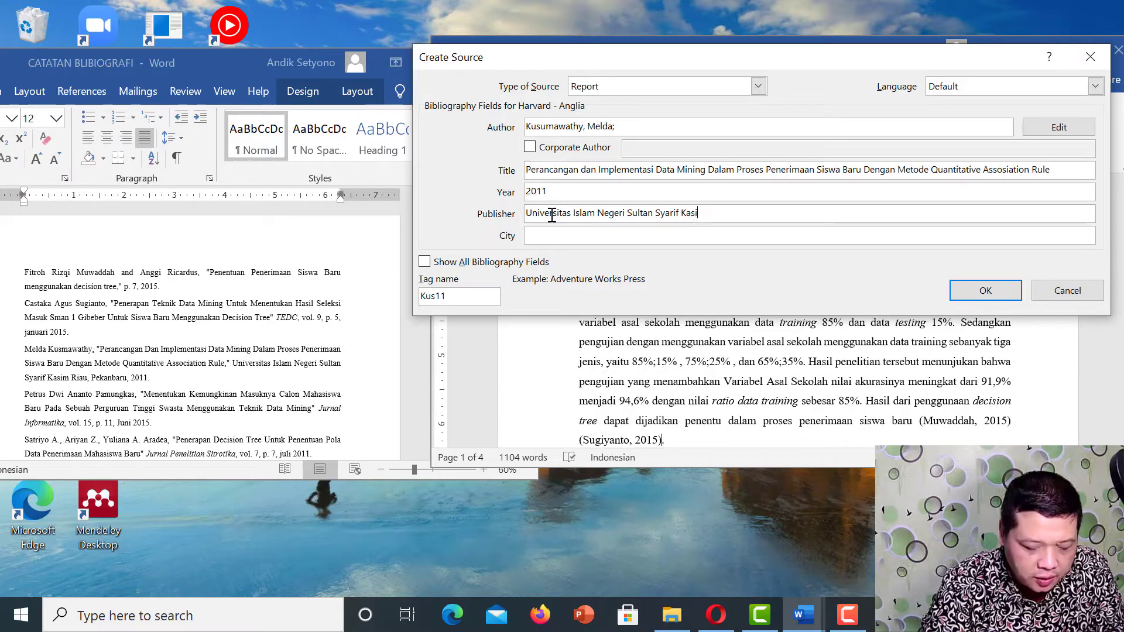
type("m")
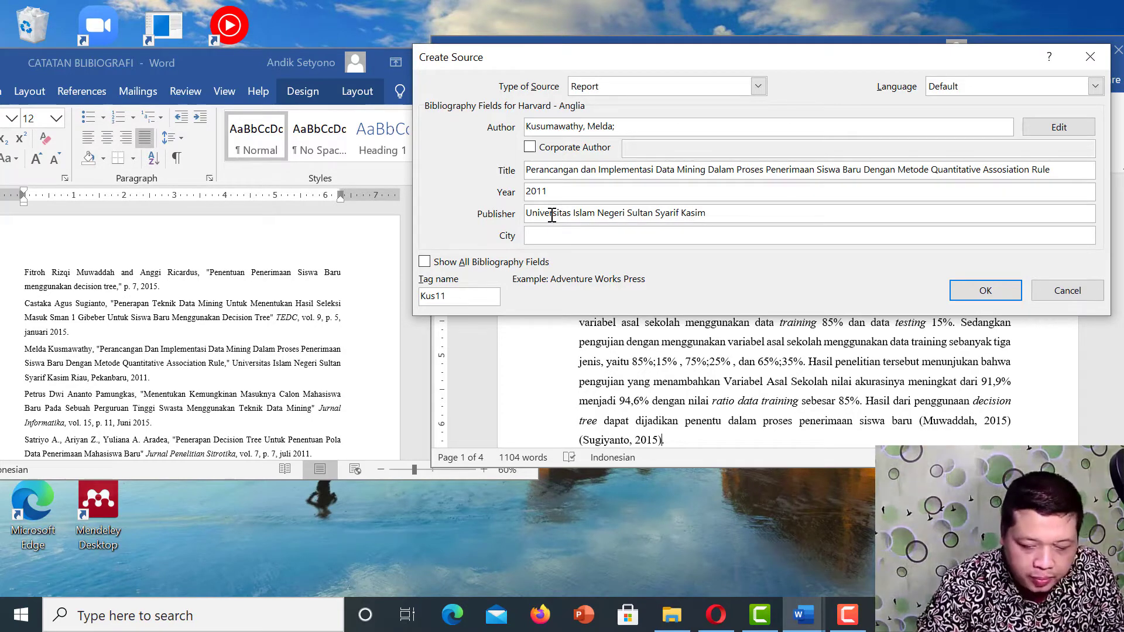
- Set the report's city to Pekanbaru and confirm the source to insert its citation
left_click(544, 237)
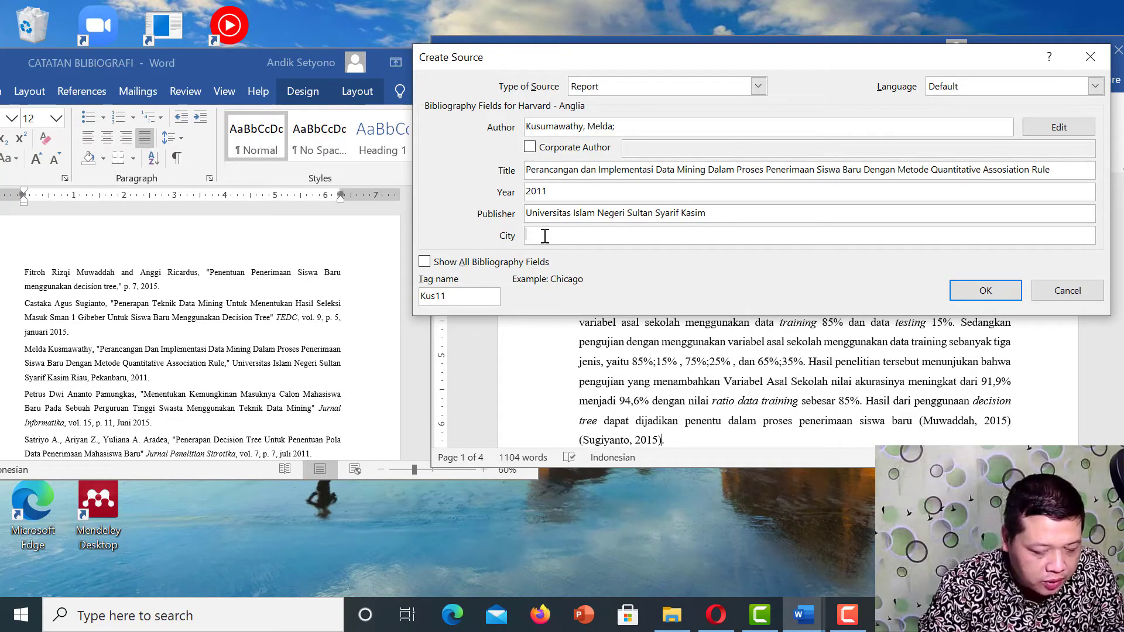
type("Pekan")
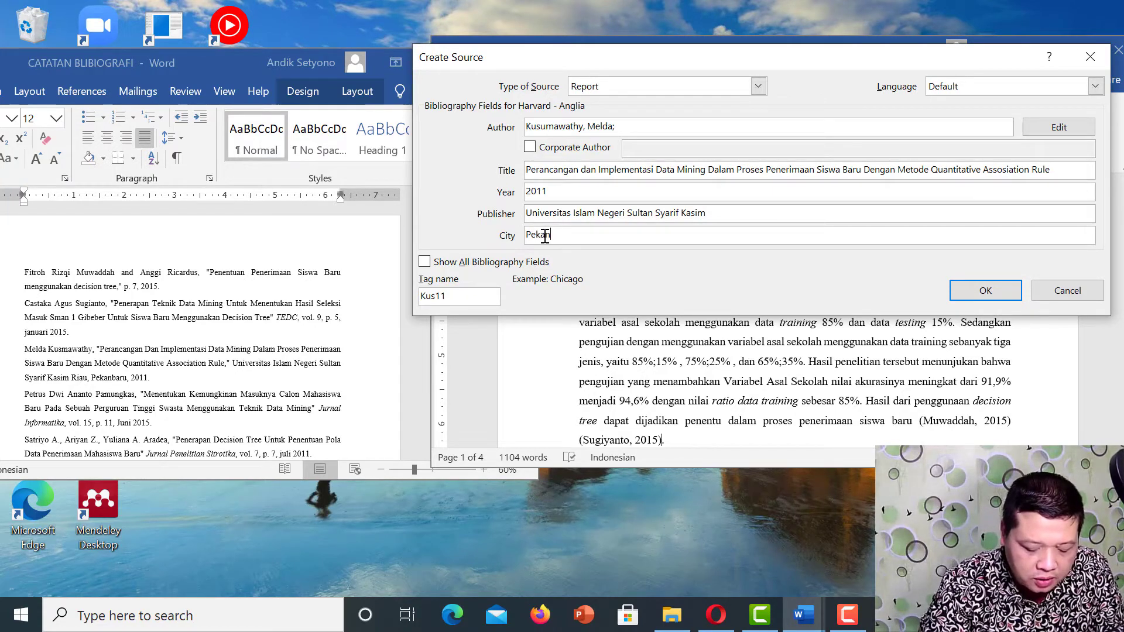
type("baru")
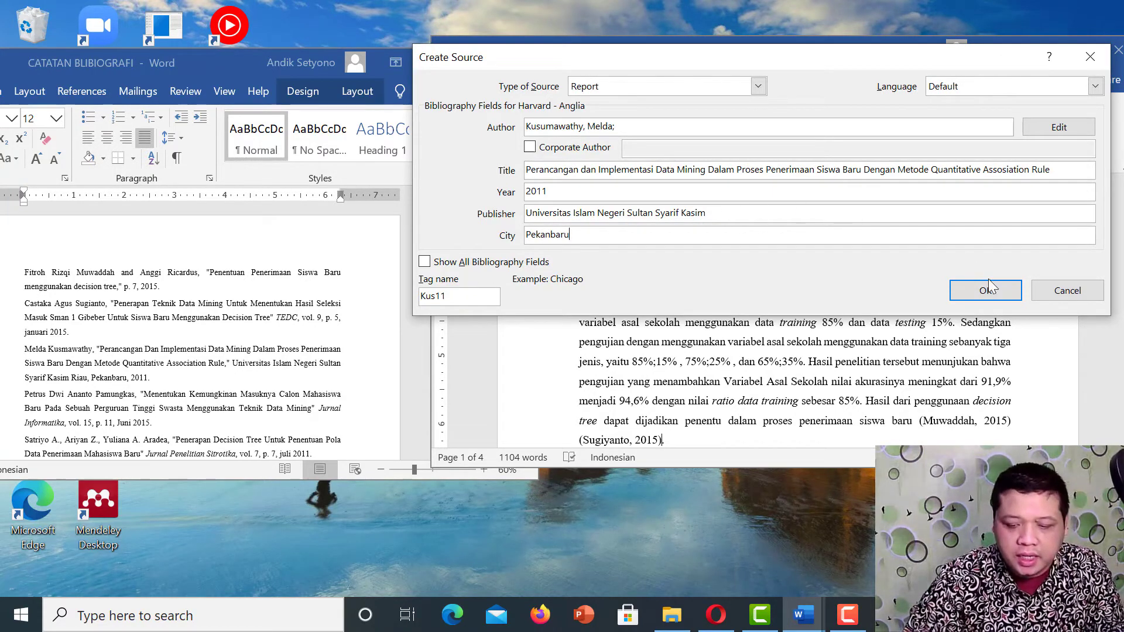
left_click(988, 290)
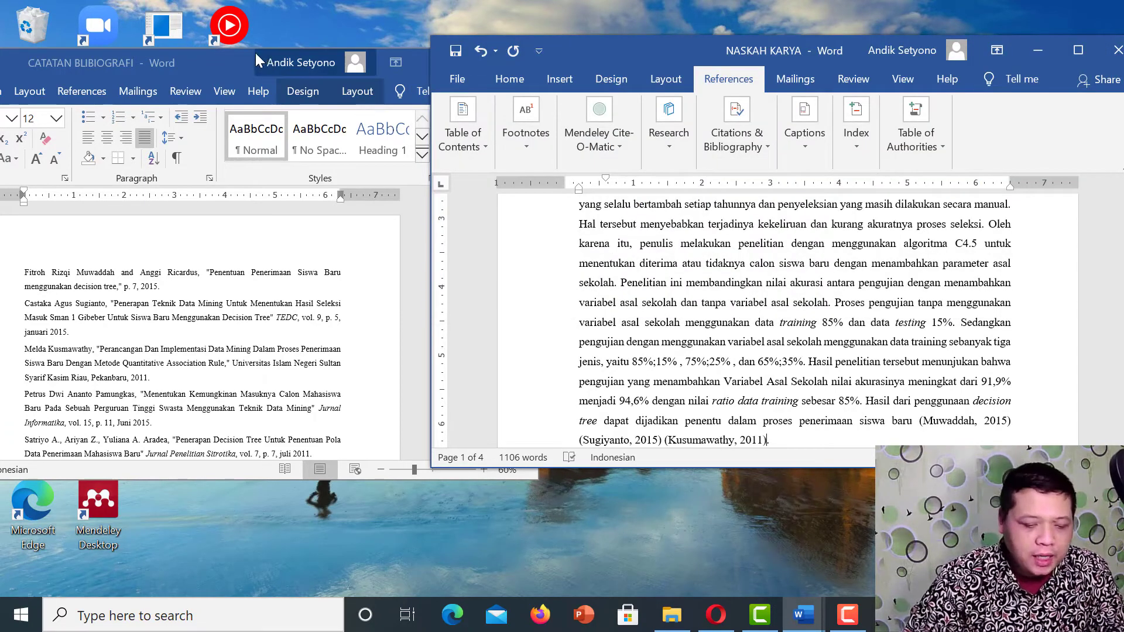
- Close the CATATAN BLIBIOGRAFI document and maximize the NASKAH KARYA window
left_click(255, 53)
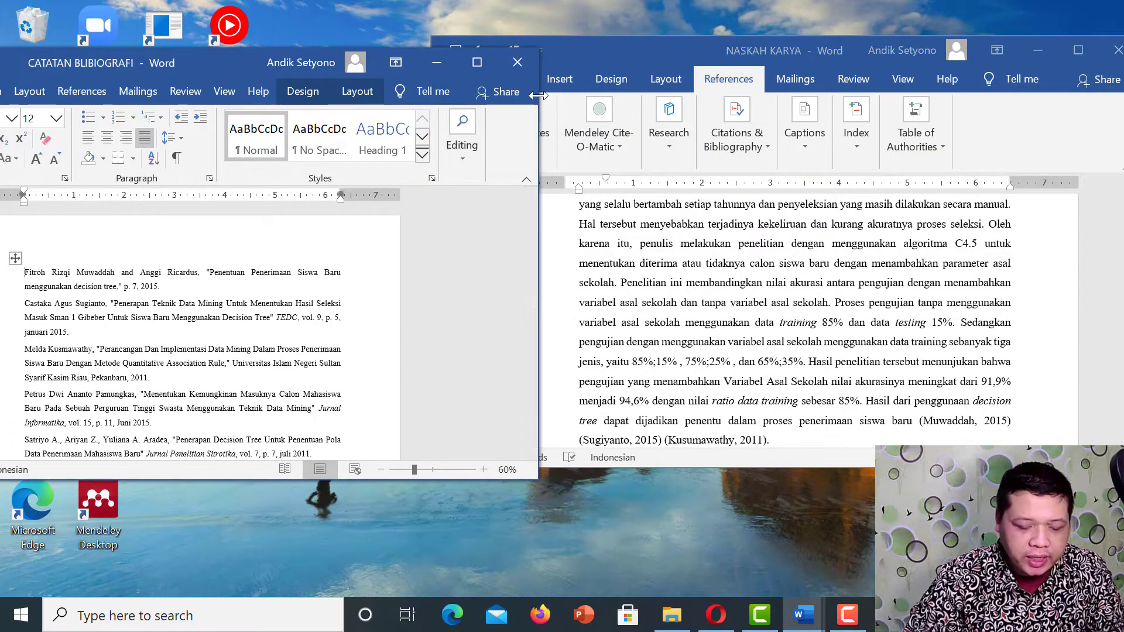
left_click(518, 63)
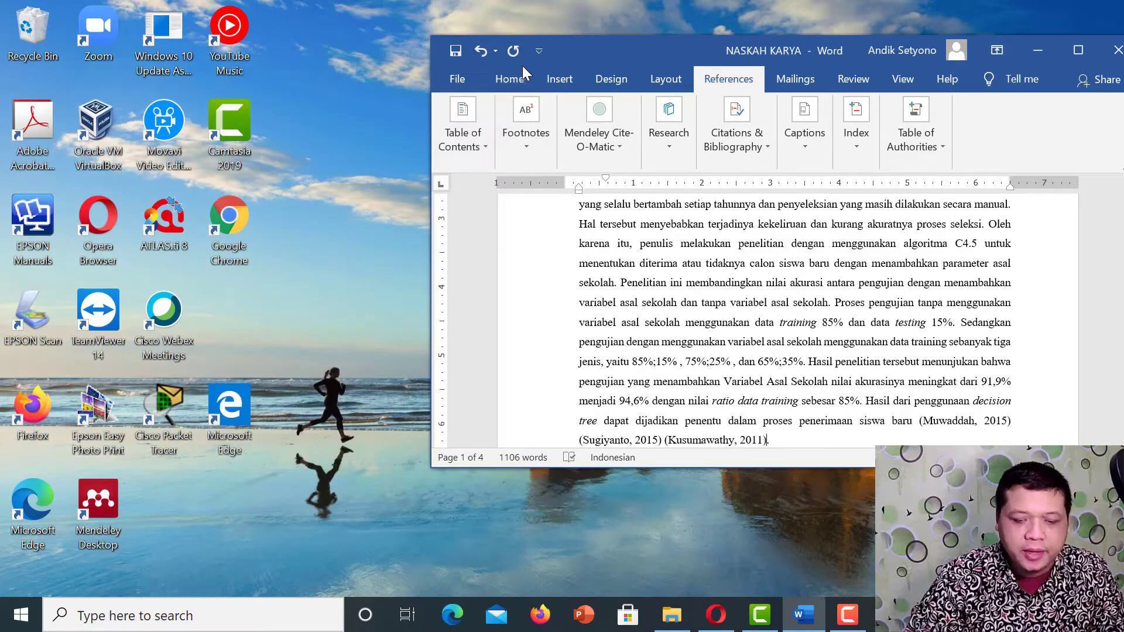
left_click(1075, 51)
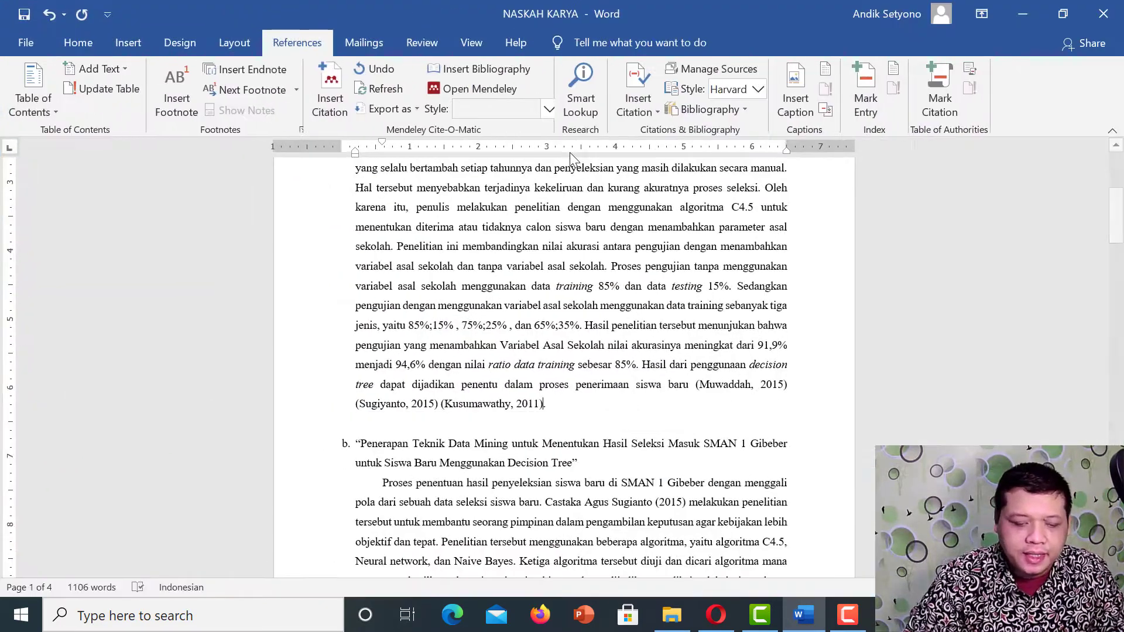
- Review the saved citation sources and the text of item a in section 2.1
left_click(679, 110)
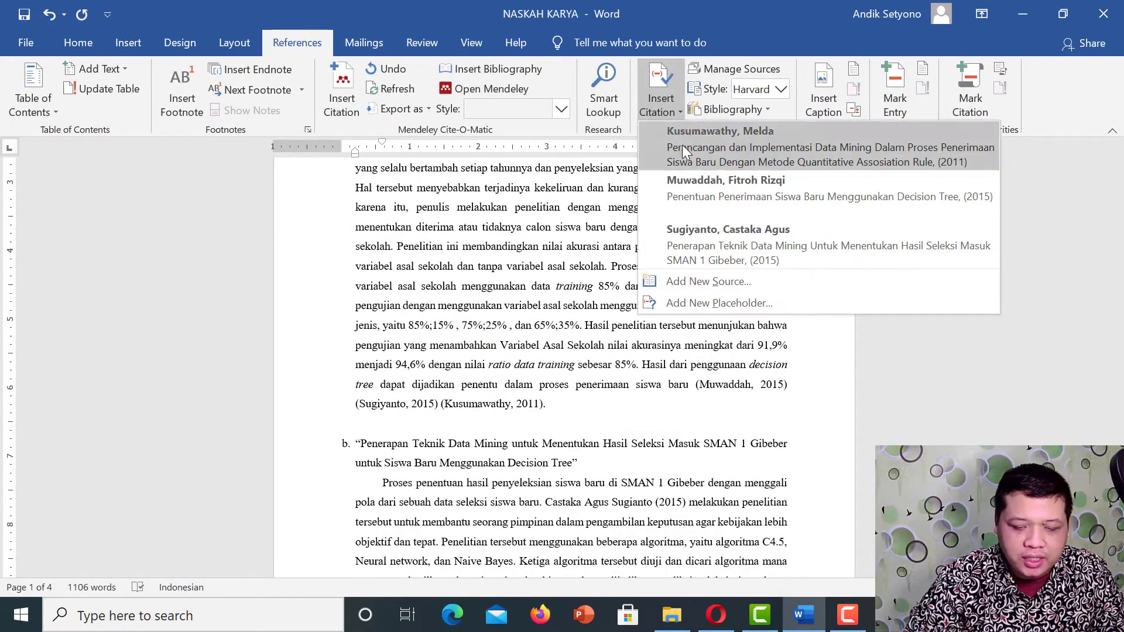
left_click(982, 374)
scroll(734, 255, "up", 5)
scroll(729, 255, "down", 5)
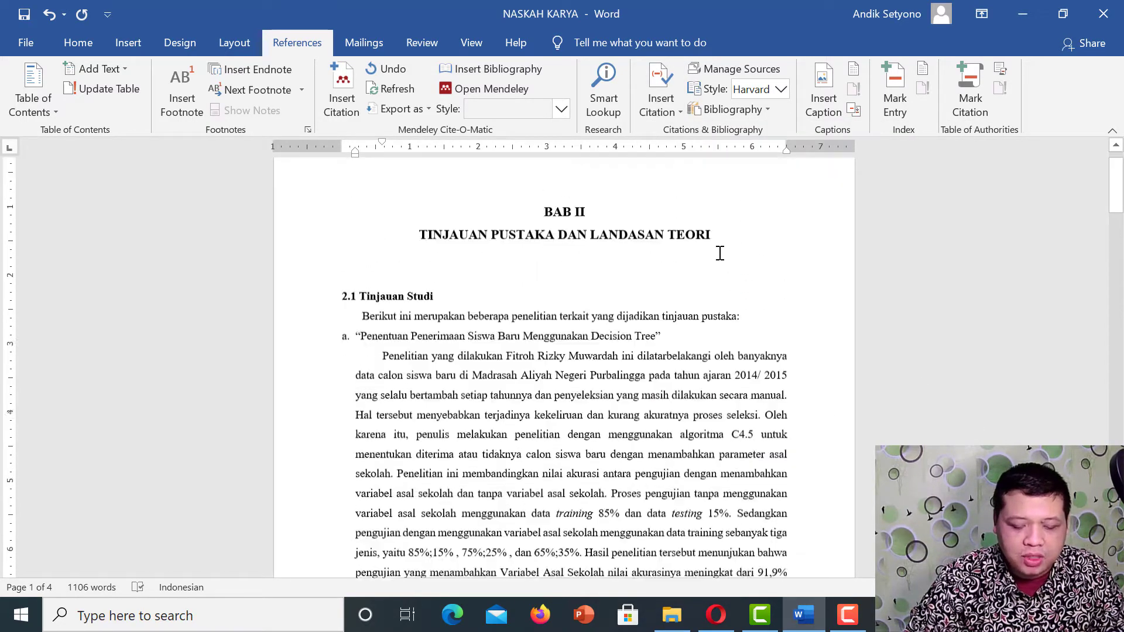
scroll(440, 289, "up", 3)
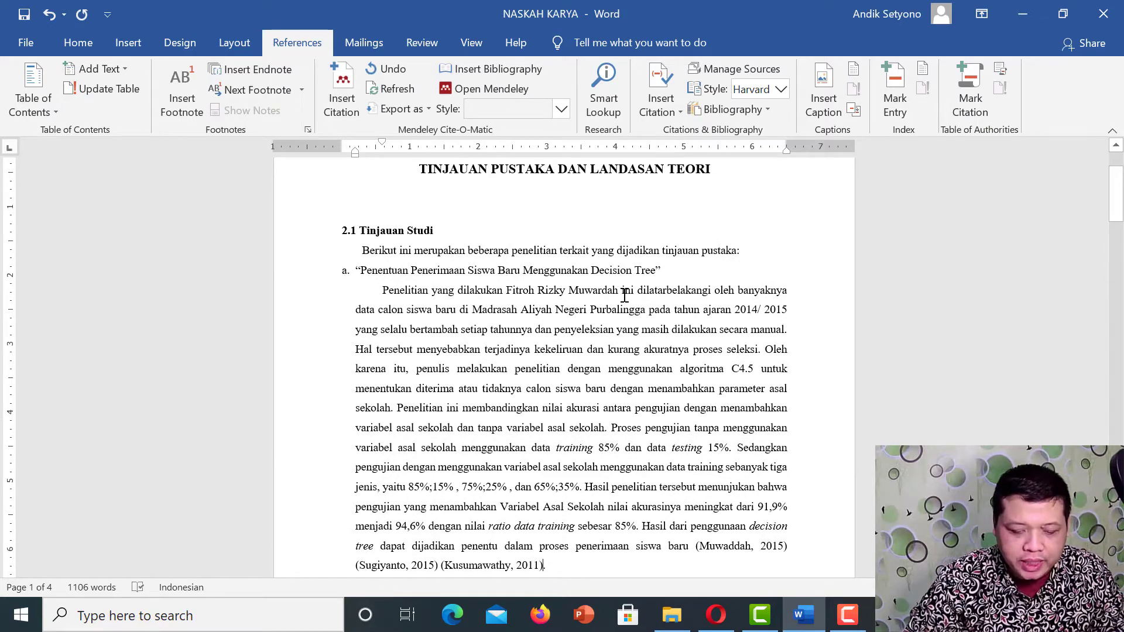
scroll(585, 420, "down", 1)
- Delete the three citations at the end of the item a paragraph in section 2.1
left_click(537, 503)
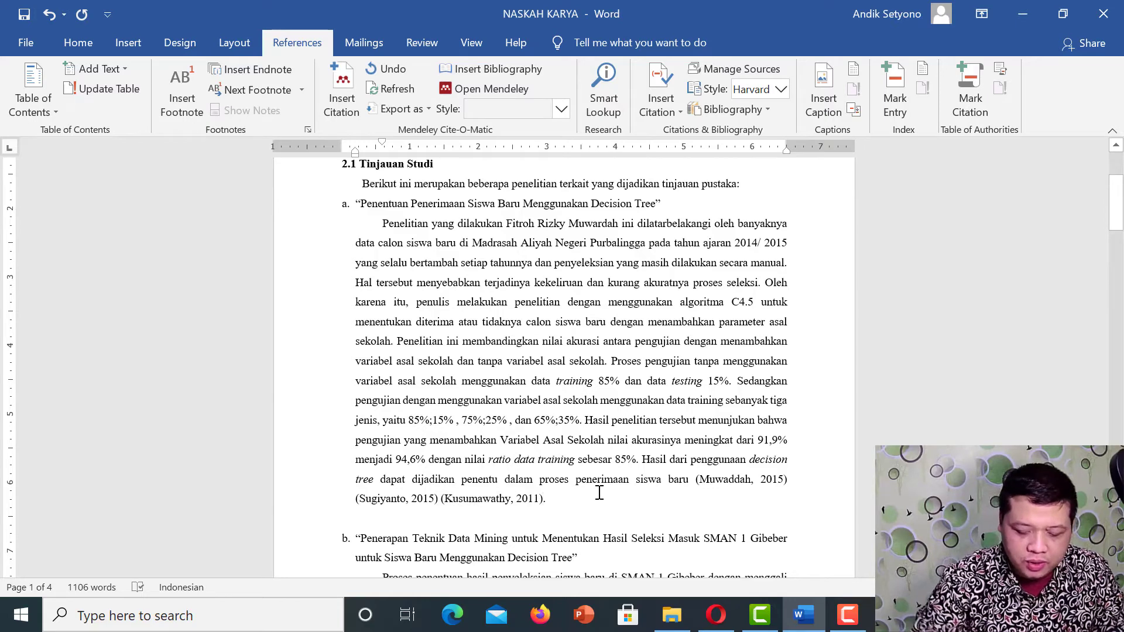
key("BackSpace")
key("BackSpace")
key("BackSpace")
key("BackSpace")
key("BackSpace")
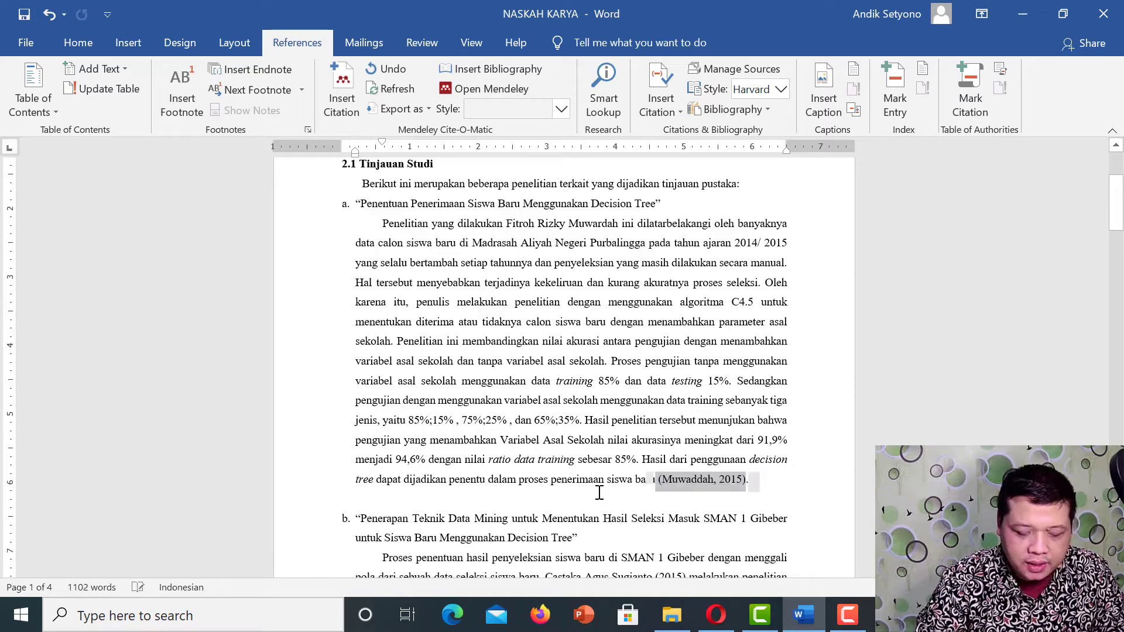
key("BackSpace")
key("BackSpace")
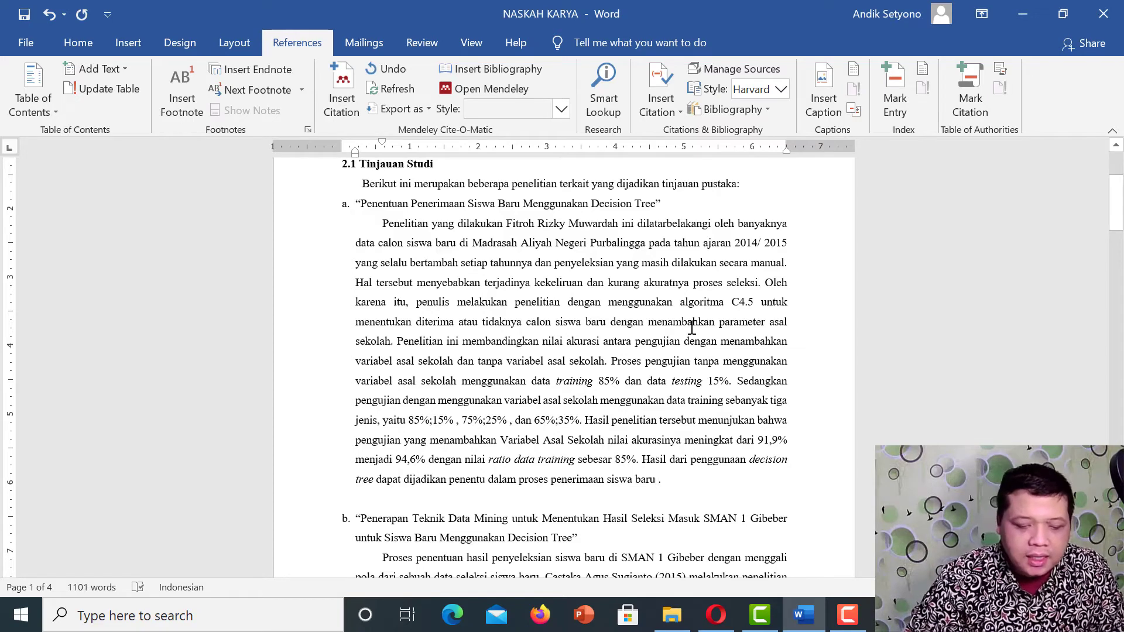
- Insert the citation for the 2015 source "Penentuan Penerimaan Siswa Baru Menggunakan Decision Tree" at the end of item a
left_click(674, 112)
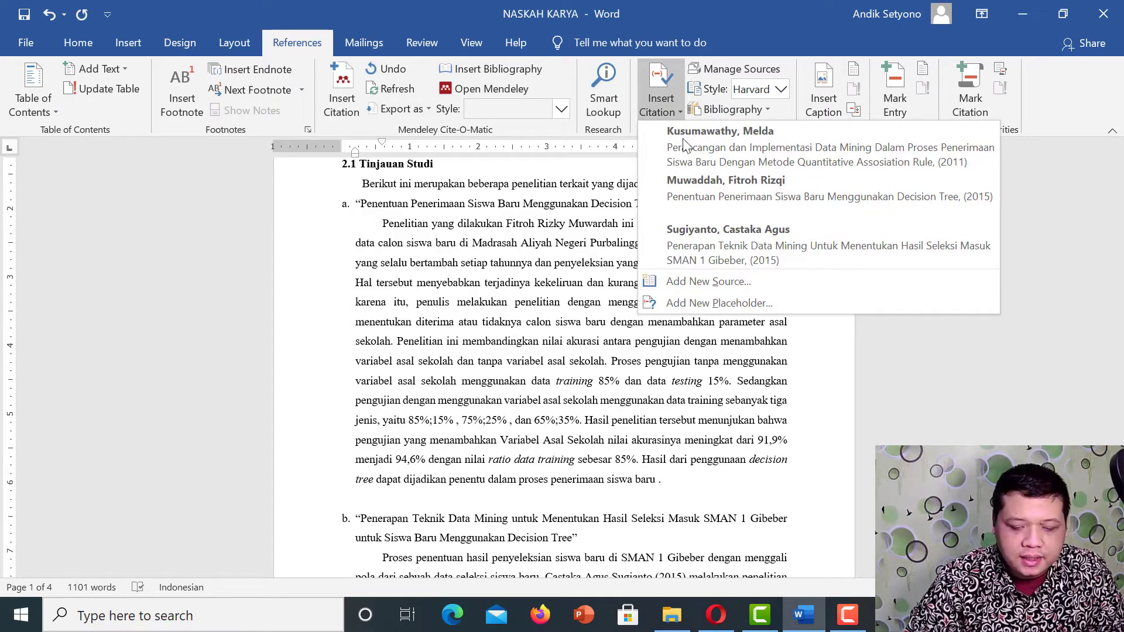
left_click(754, 193)
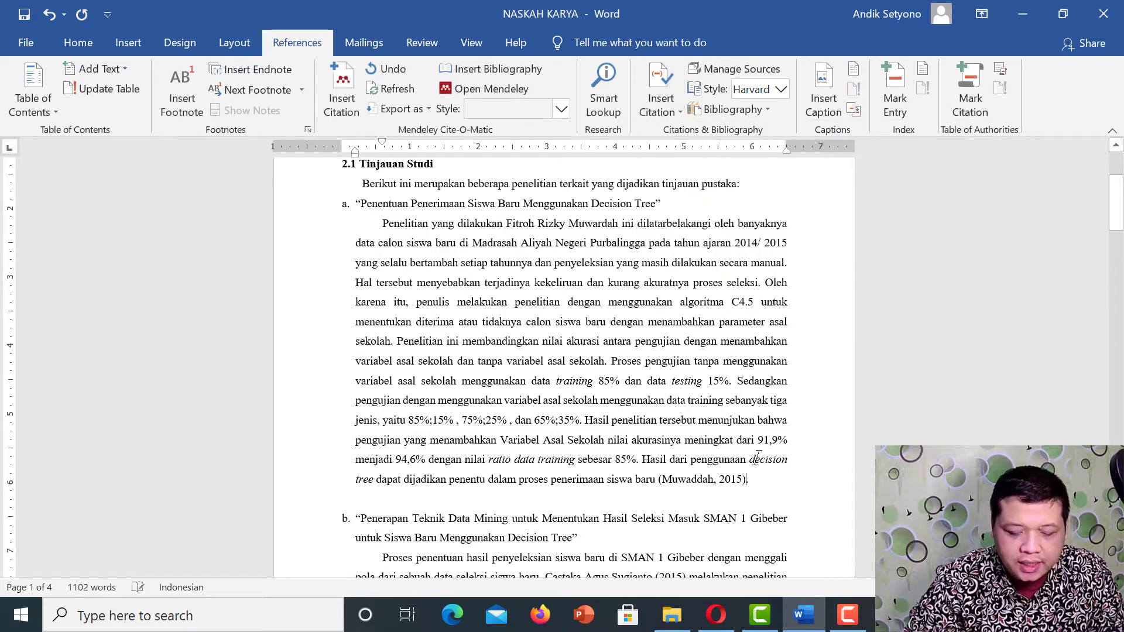
- Insert the citation for "Penerapan Teknik Data Mining Untuk Menentukan Hasil Seleksi Masuk SMAN 1 Gibeber" before the final period of item b, preceded by a space
scroll(734, 486, "down", 10)
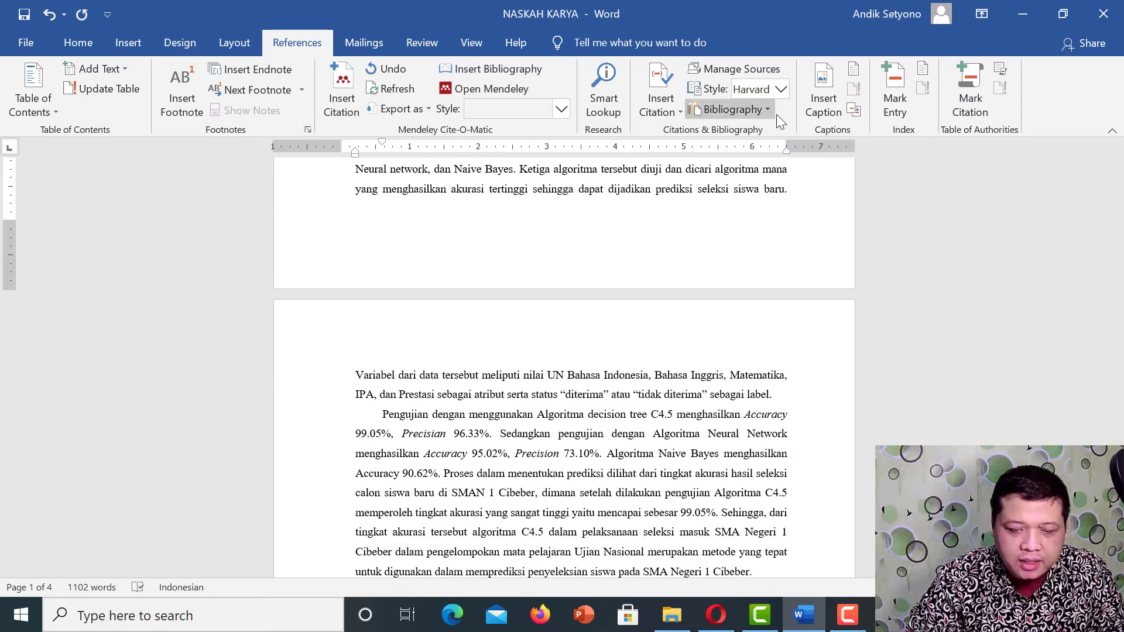
left_click(782, 93)
left_click(782, 93)
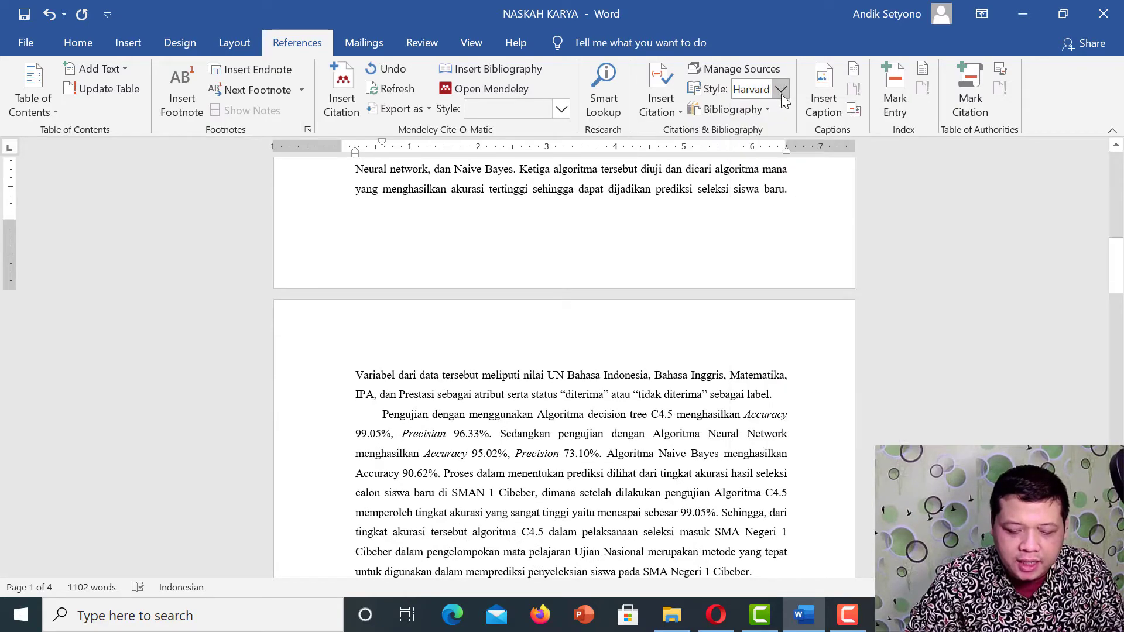
scroll(732, 263, "down", 5)
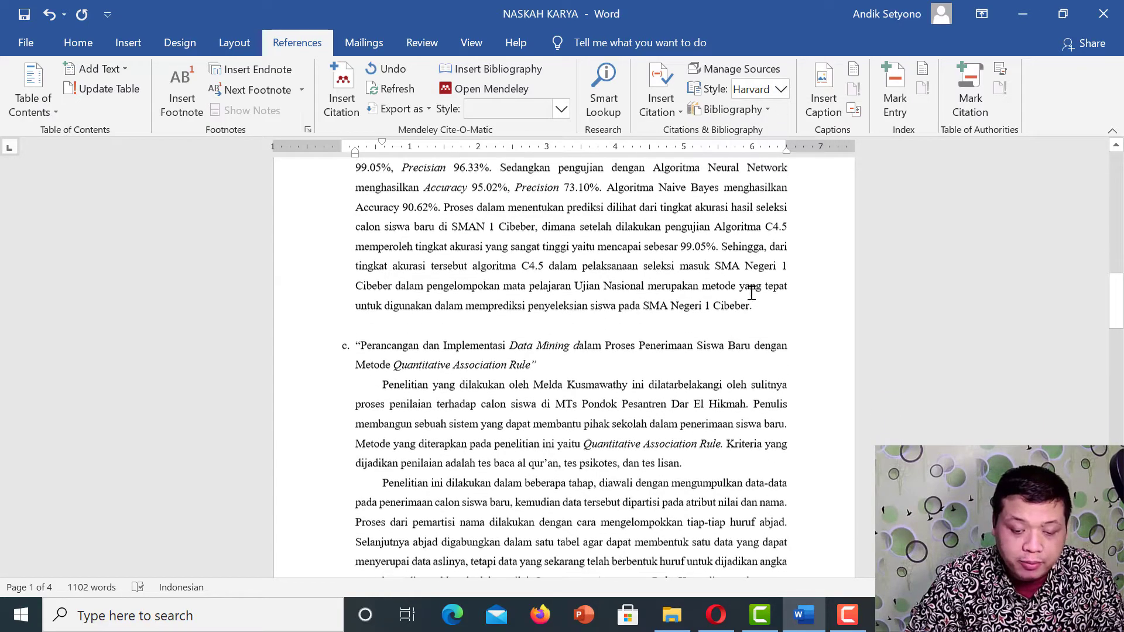
left_click(753, 307)
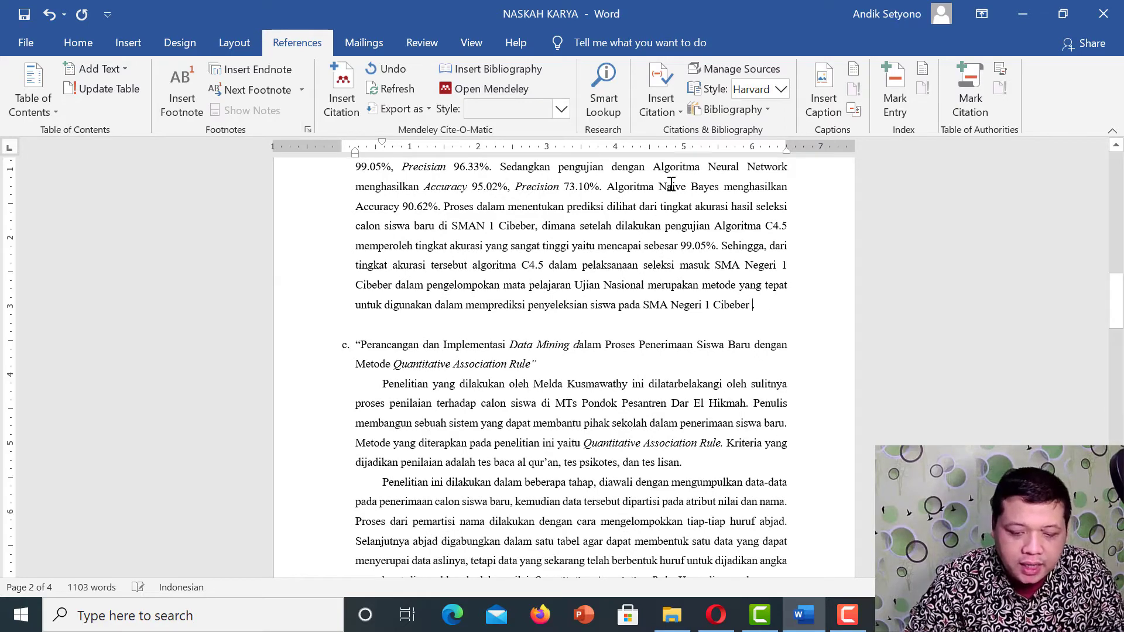
left_click(660, 100)
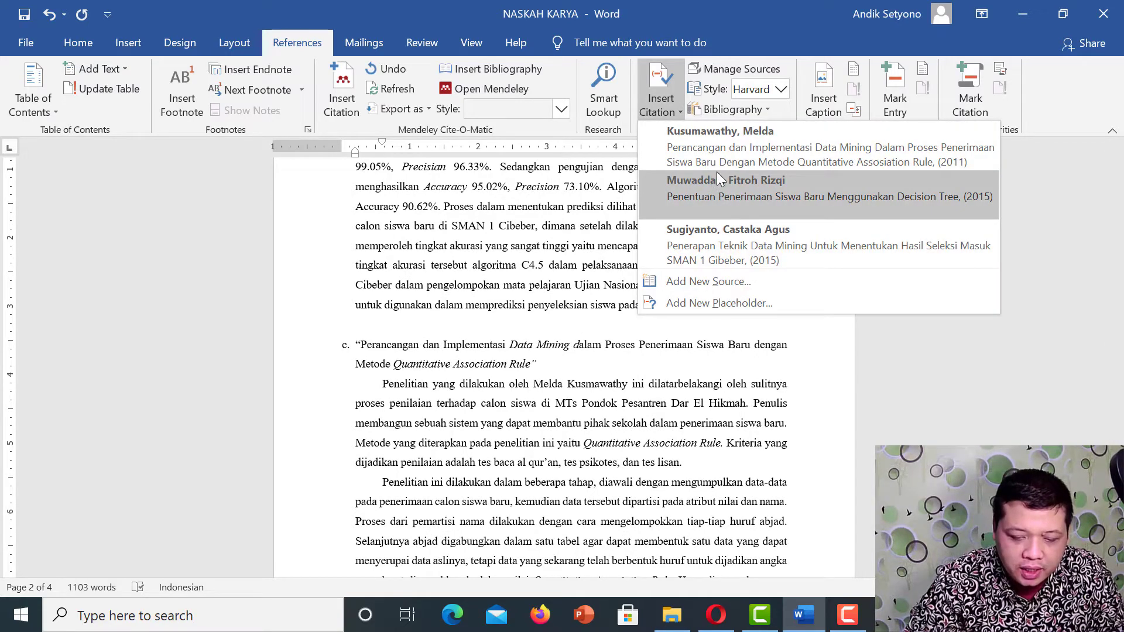
left_click(735, 239)
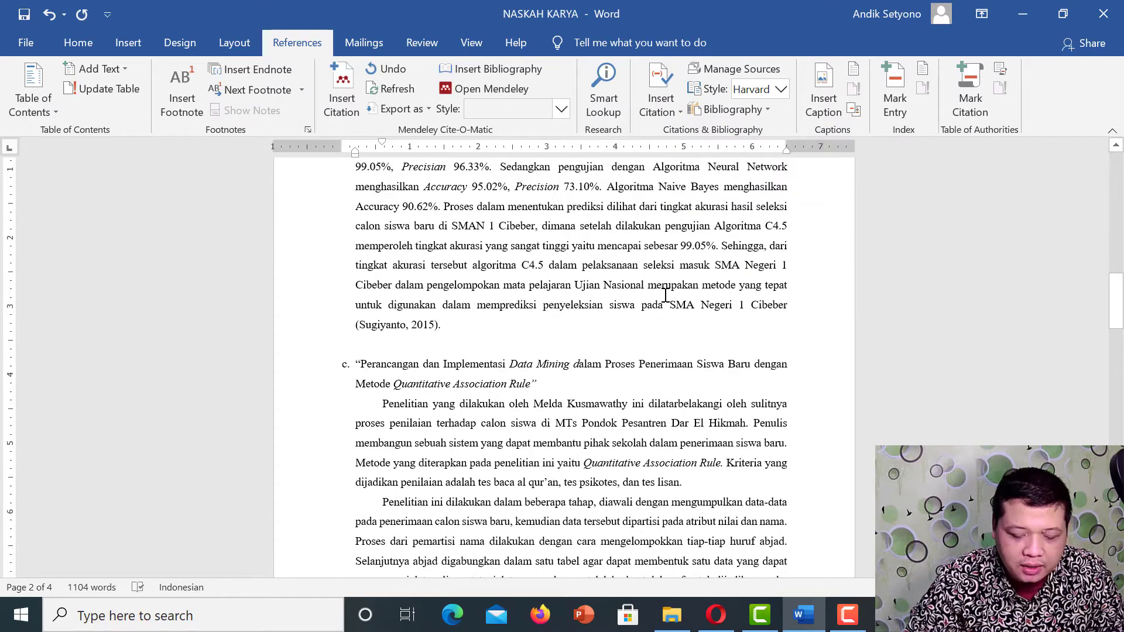
- Insert the 2011 citation for the Quantitative Assosiation Rule report before the final period of item c, preceded by a space
scroll(666, 296, "down", 5)
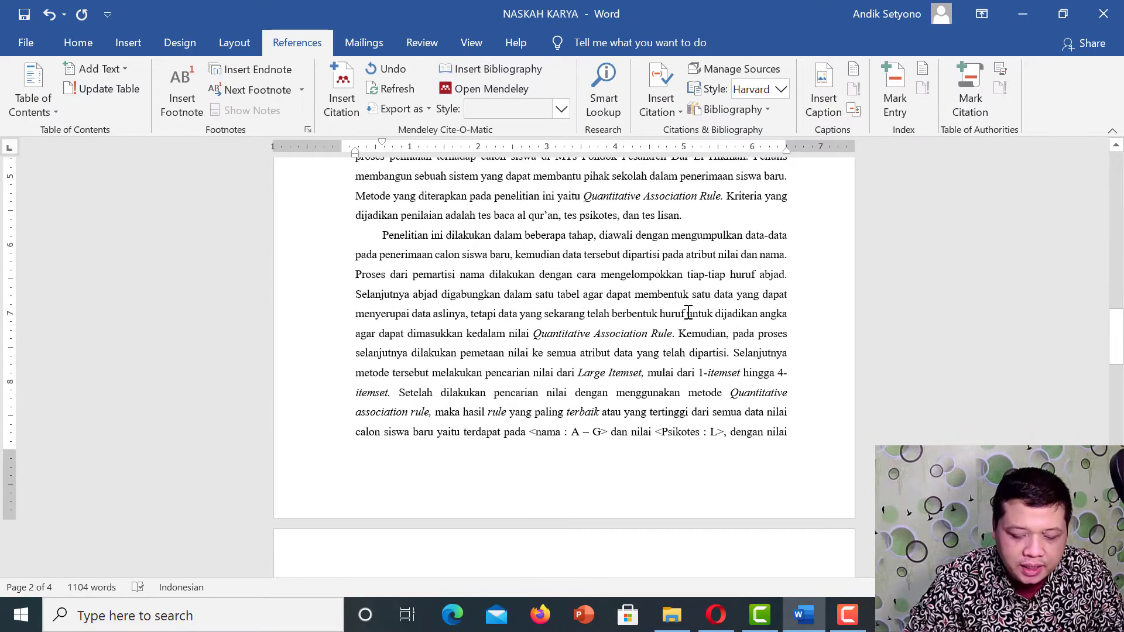
scroll(689, 313, "down", 4)
left_click(706, 411)
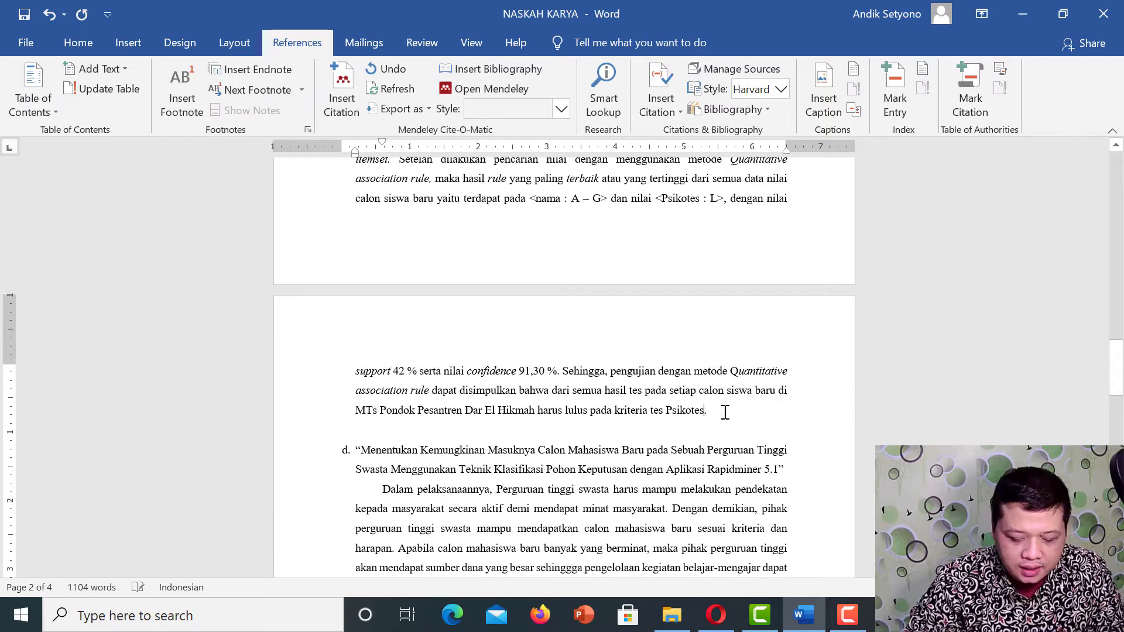
left_click(680, 108)
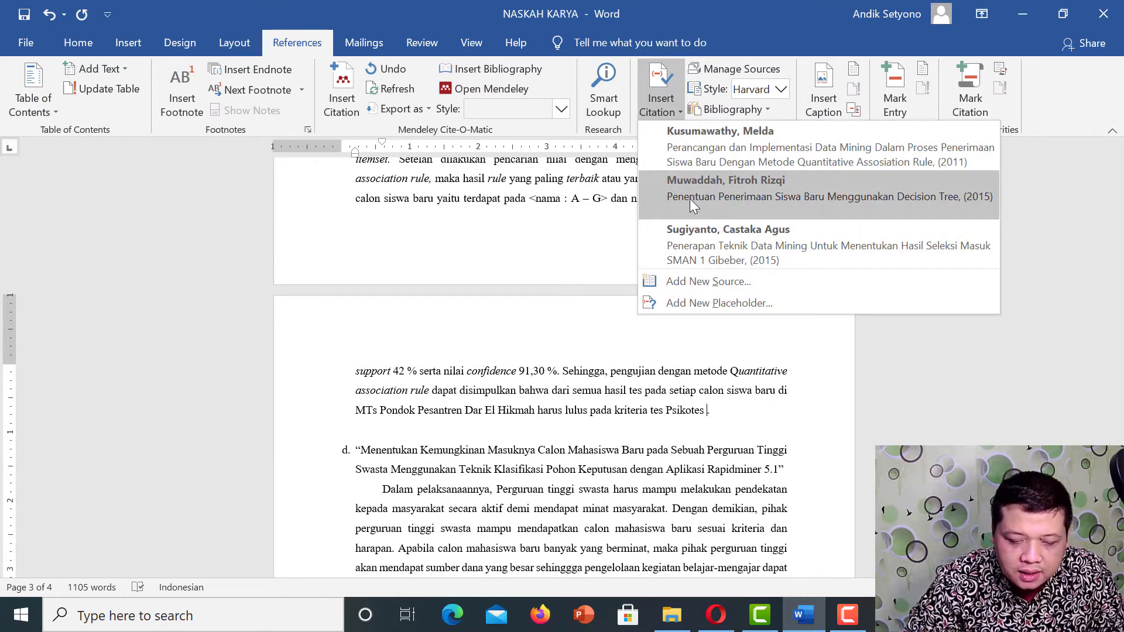
left_click(729, 150)
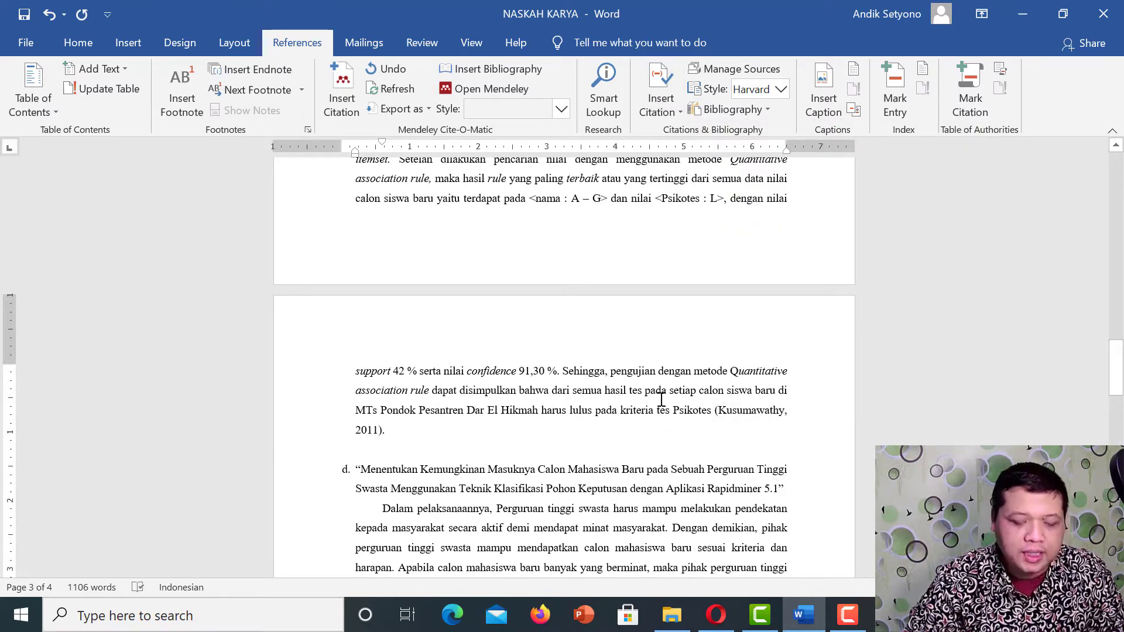
- Switch the document's citation style to APA Sixth Edition and check the citations in section 2.1
scroll(662, 400, "up", 8)
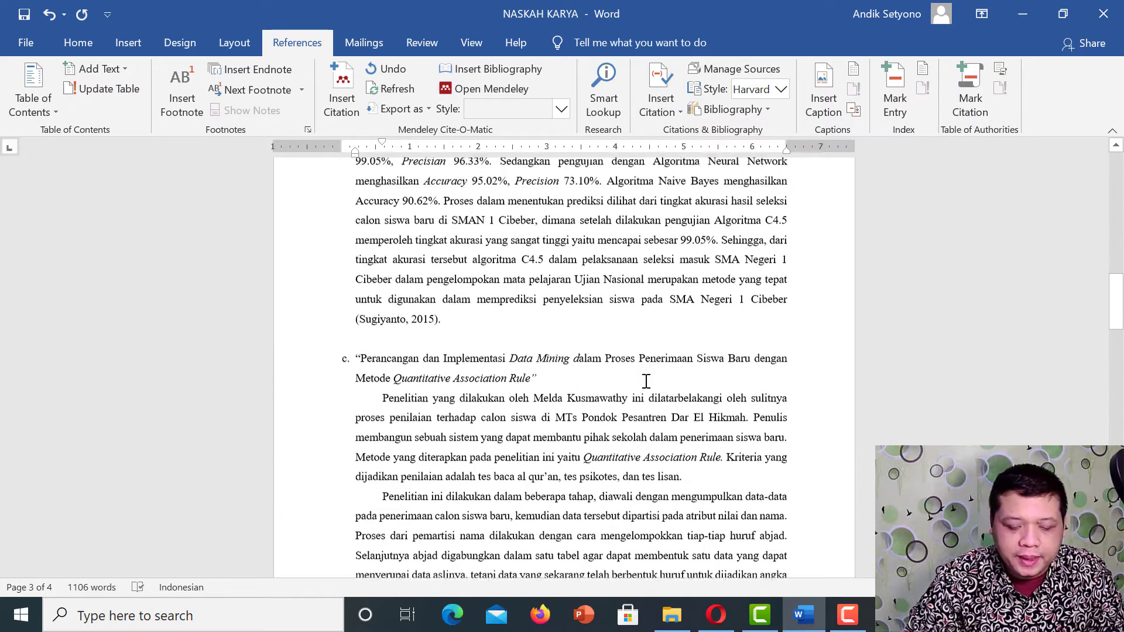
scroll(646, 382, "up", 15)
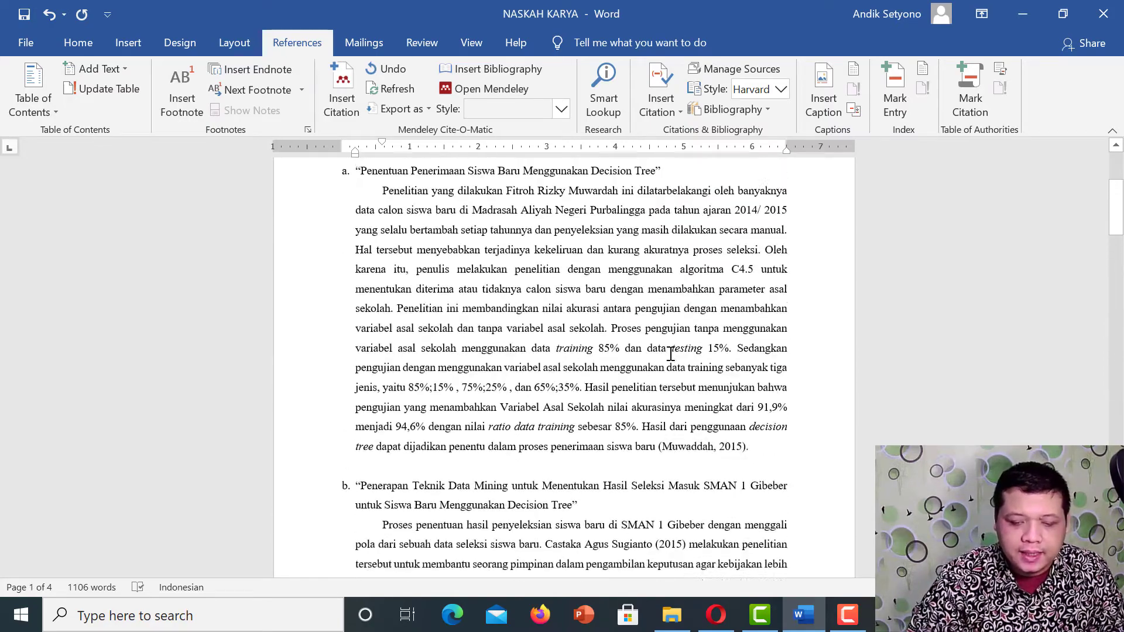
scroll(671, 354, "up", 3)
scroll(720, 381, "down", 2)
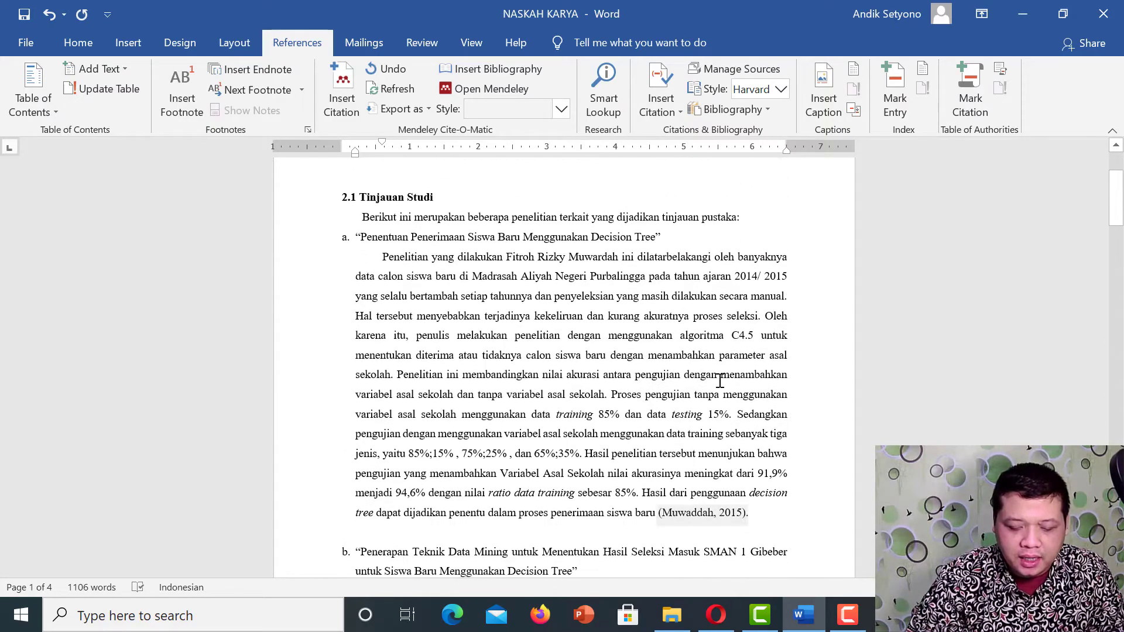
left_click(781, 90)
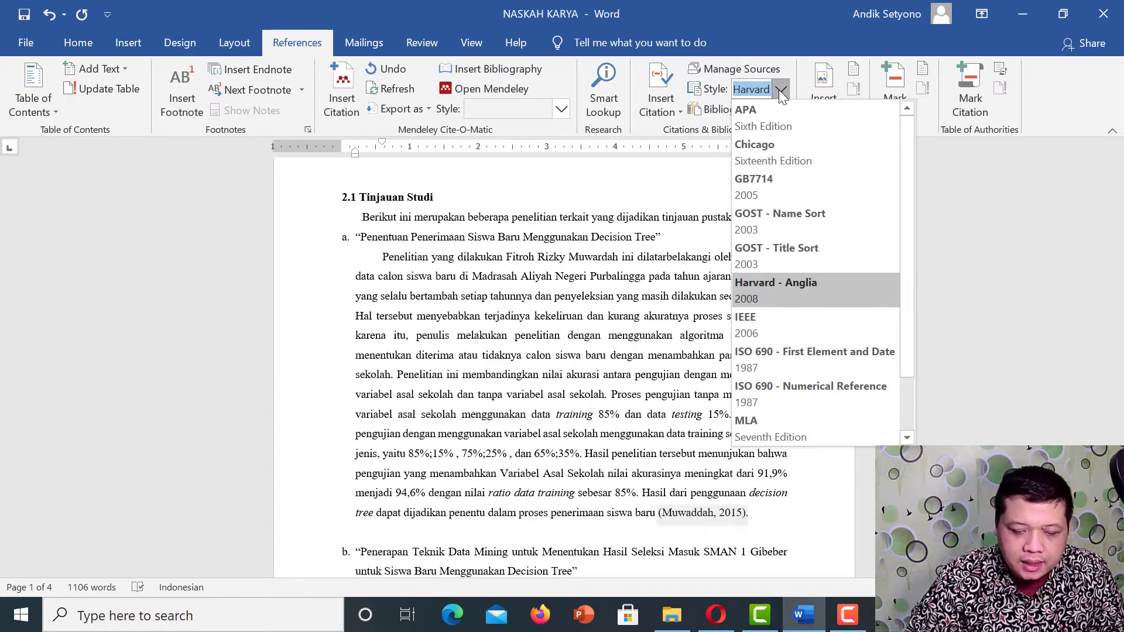
left_click(777, 121)
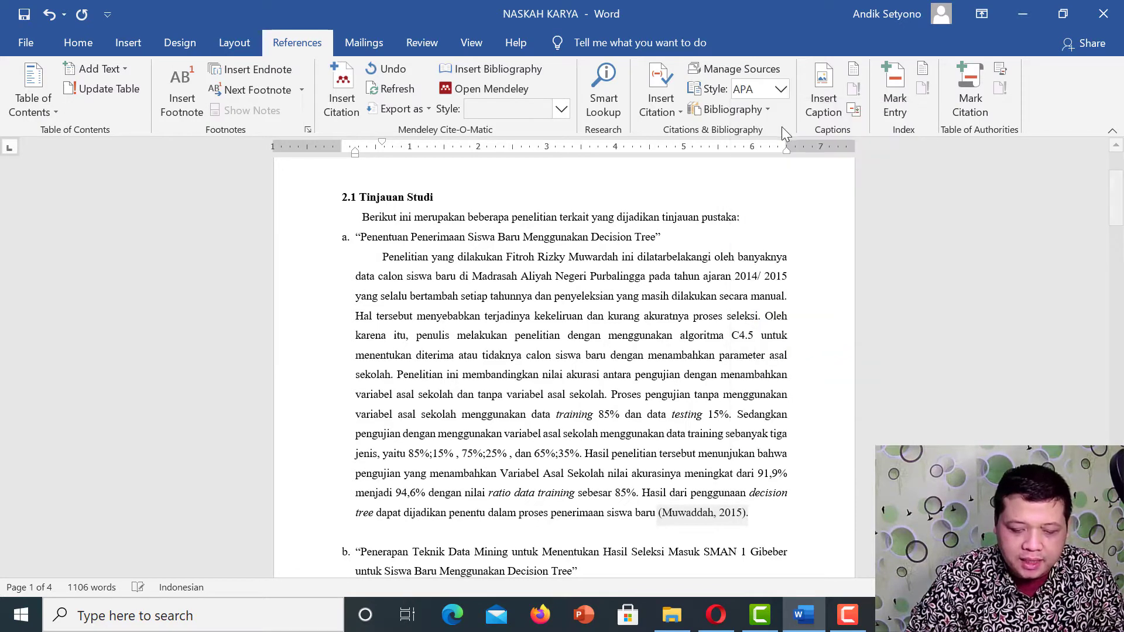
scroll(714, 219, "down", 15)
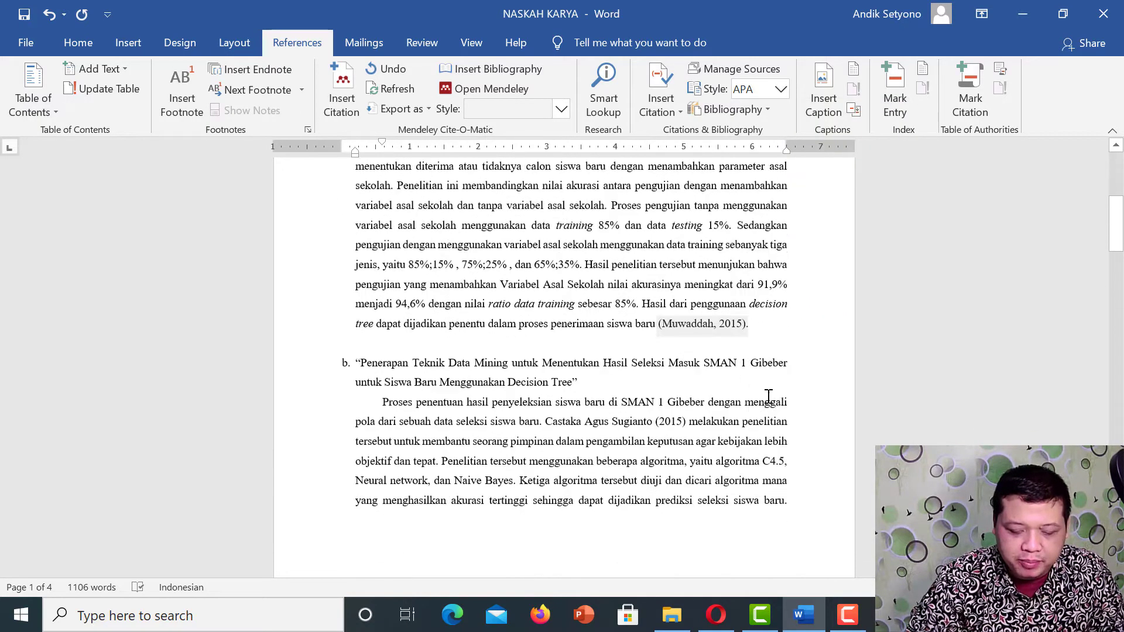
scroll(755, 425, "down", 3)
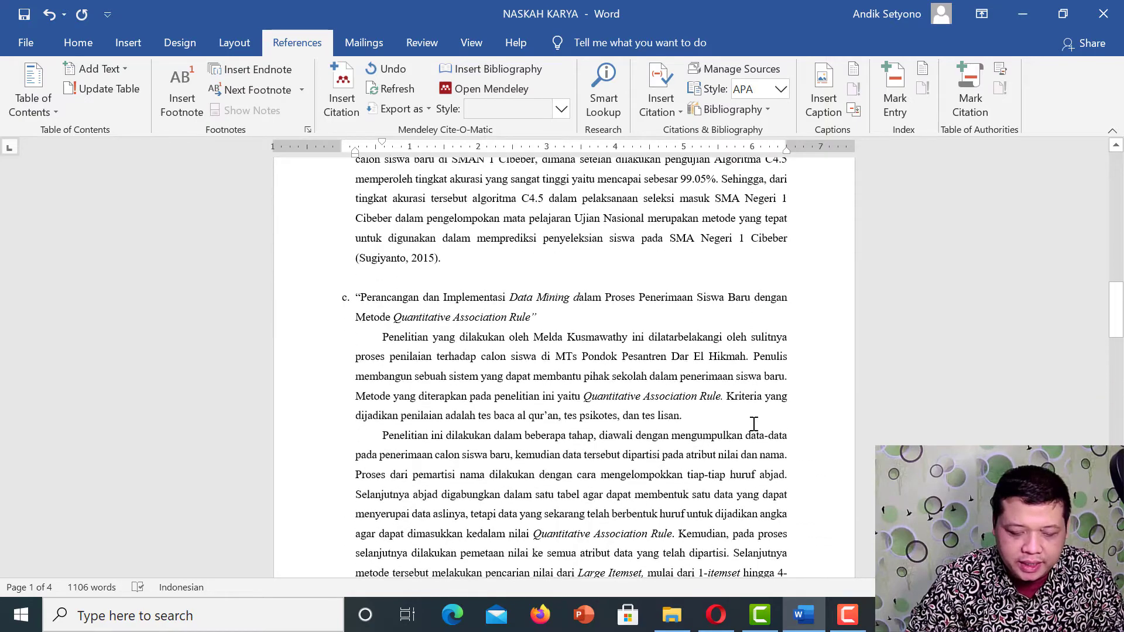
- Change the citation style to IEEE 2006 and review how the citations of items a to c are formatted
scroll(716, 320, "up", 10)
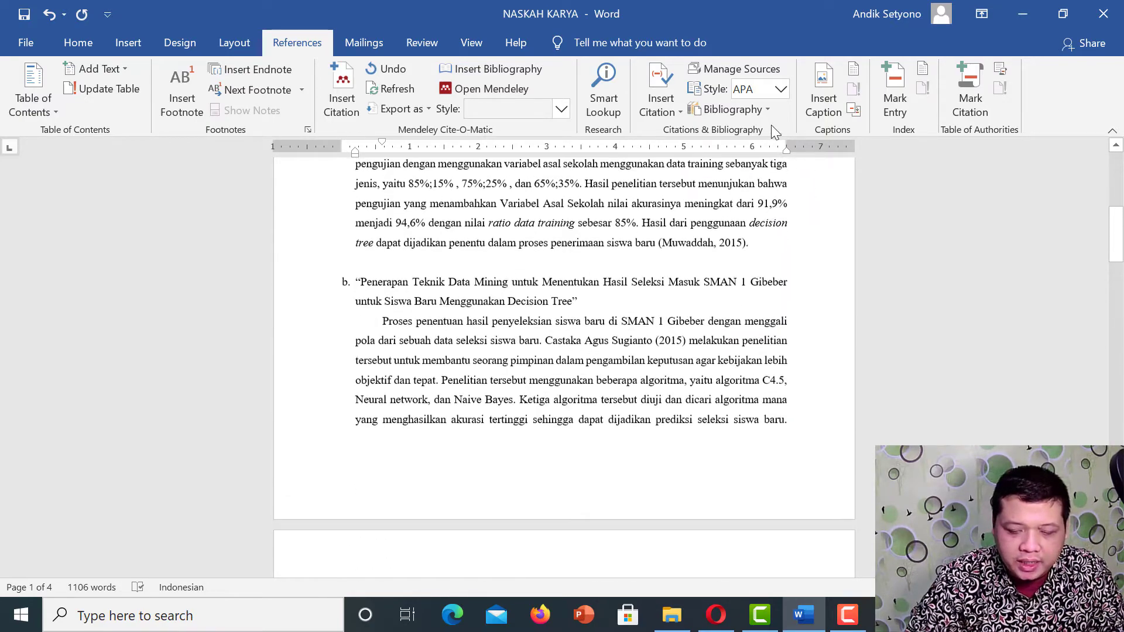
left_click(782, 89)
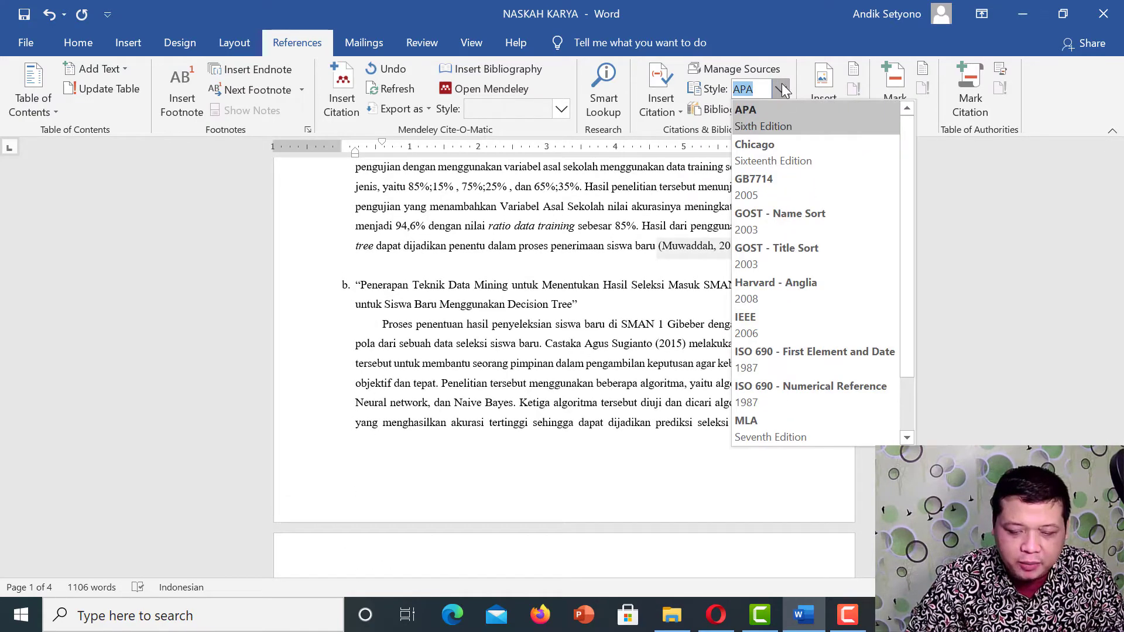
left_click(757, 322)
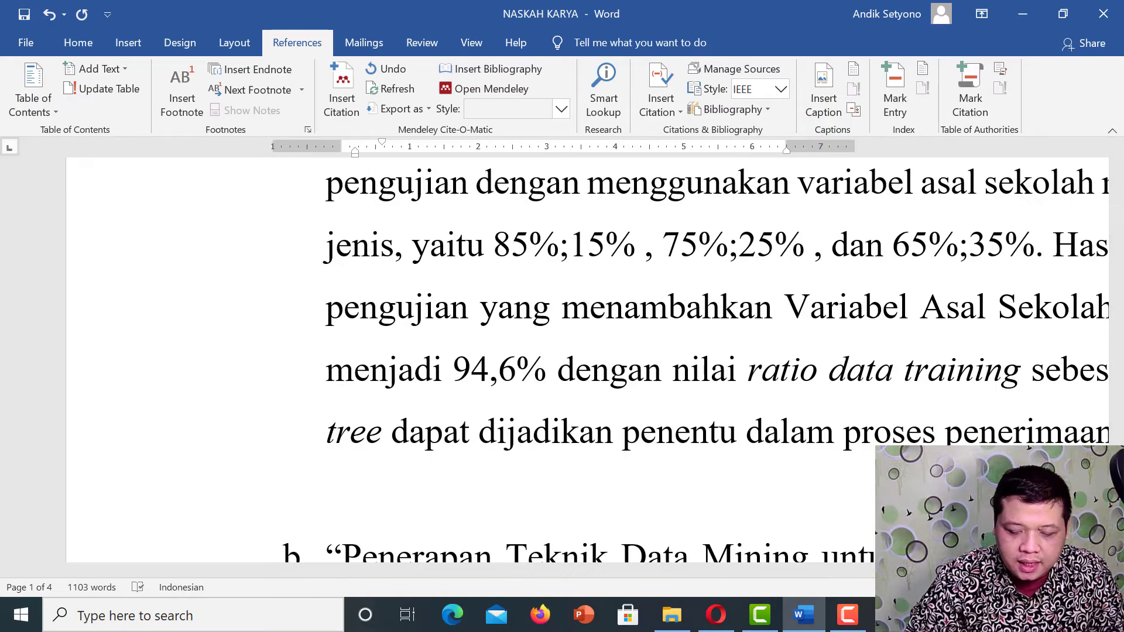
scroll(808, 344, "down", 10)
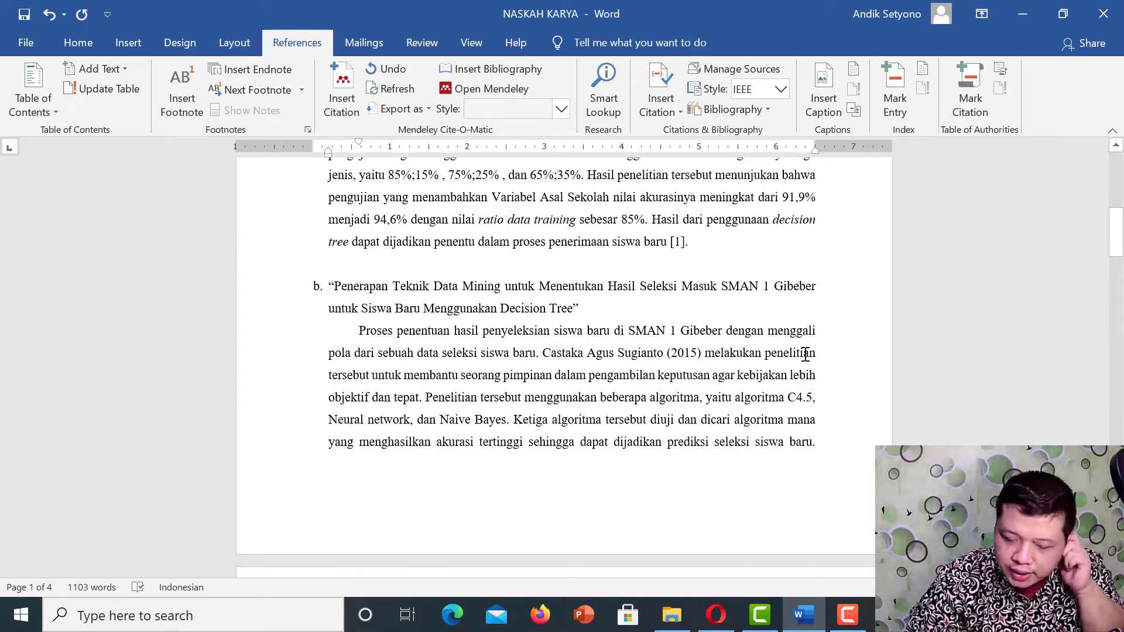
scroll(801, 351, "down", 6)
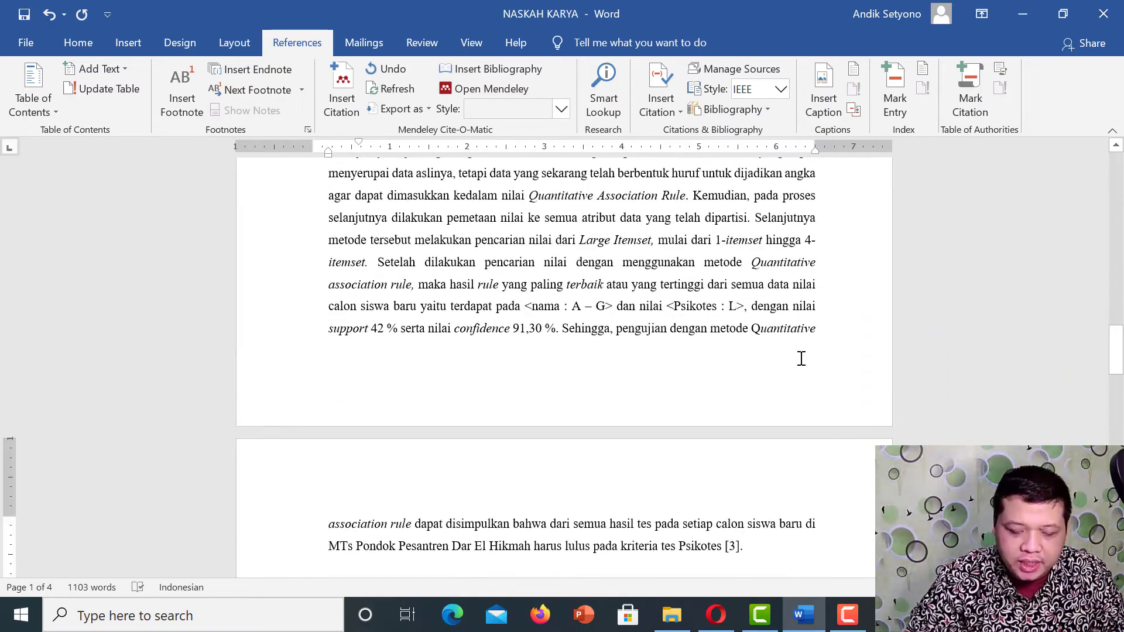
- Apply the MLA Seventh Edition citation style and compare the citations at the ends of items a, b and c
scroll(785, 381, "up", 11)
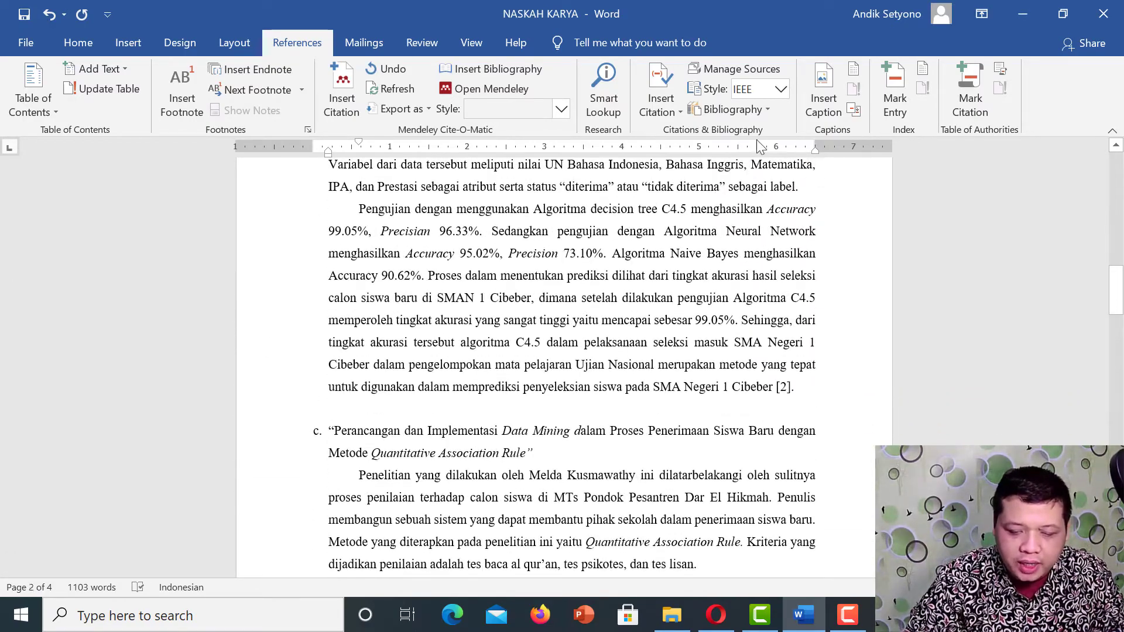
left_click(779, 88)
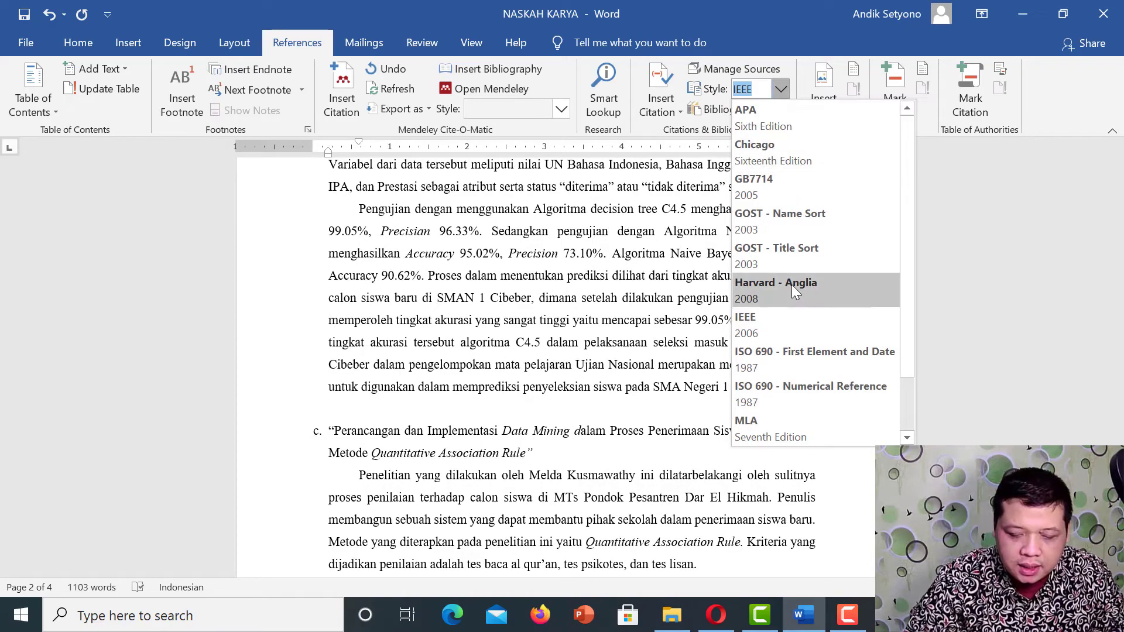
left_click(785, 437)
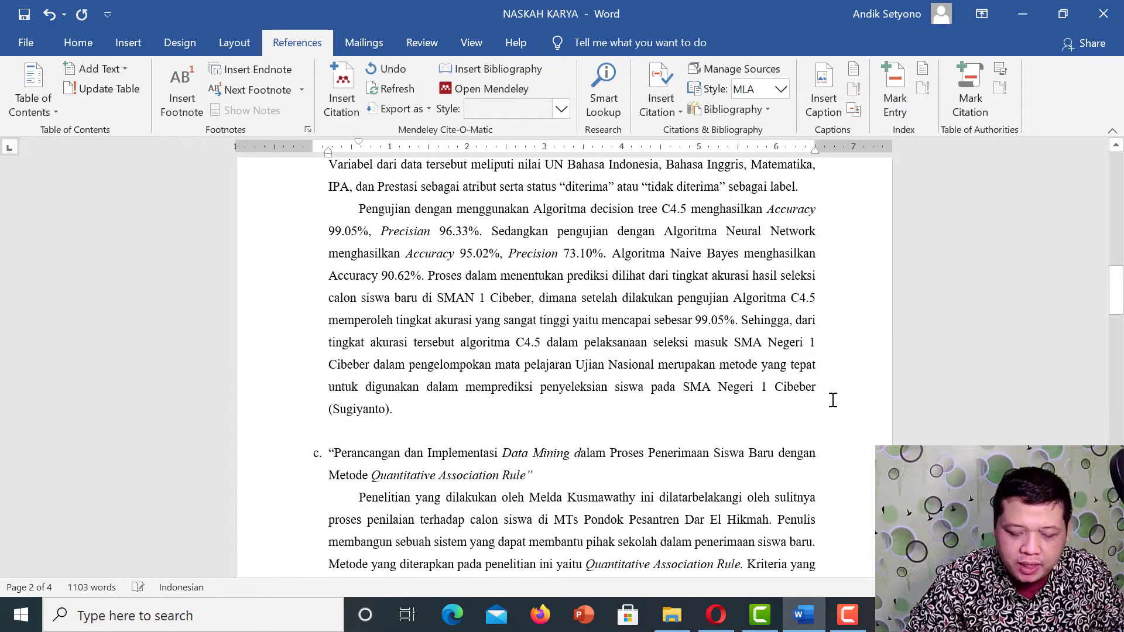
scroll(808, 325, "up", 12)
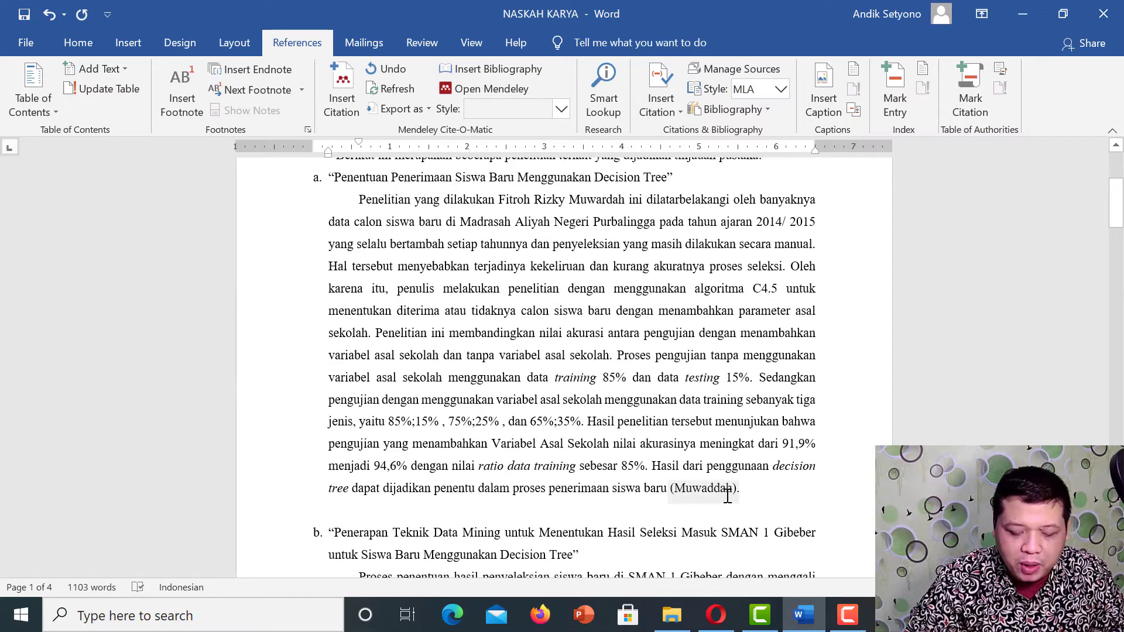
scroll(732, 492, "down", 8)
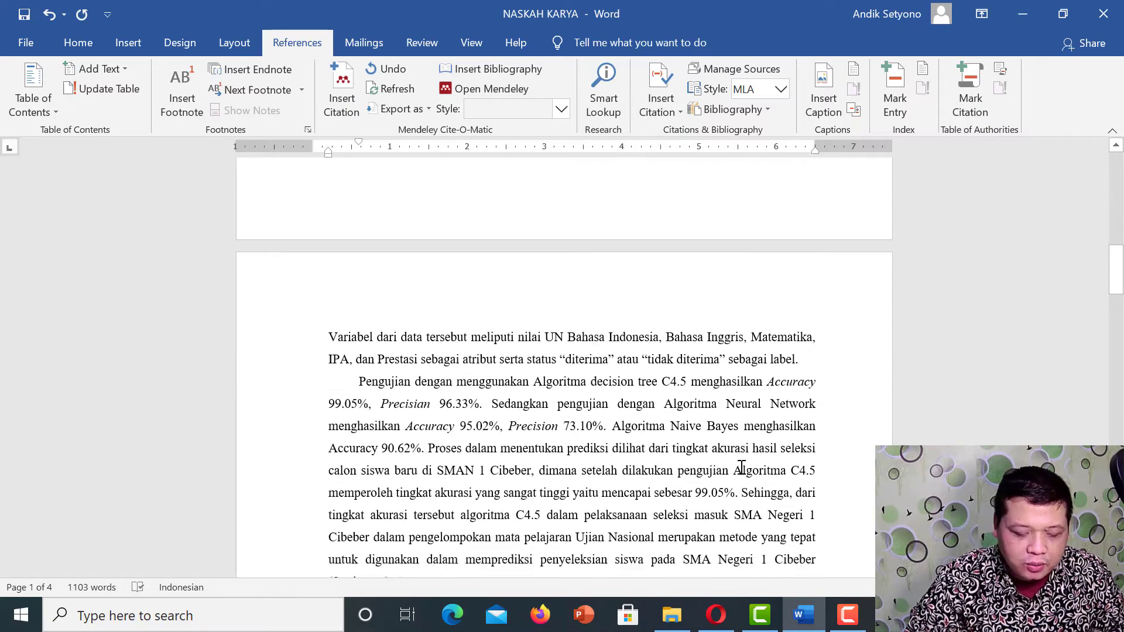
scroll(741, 469, "down", 10)
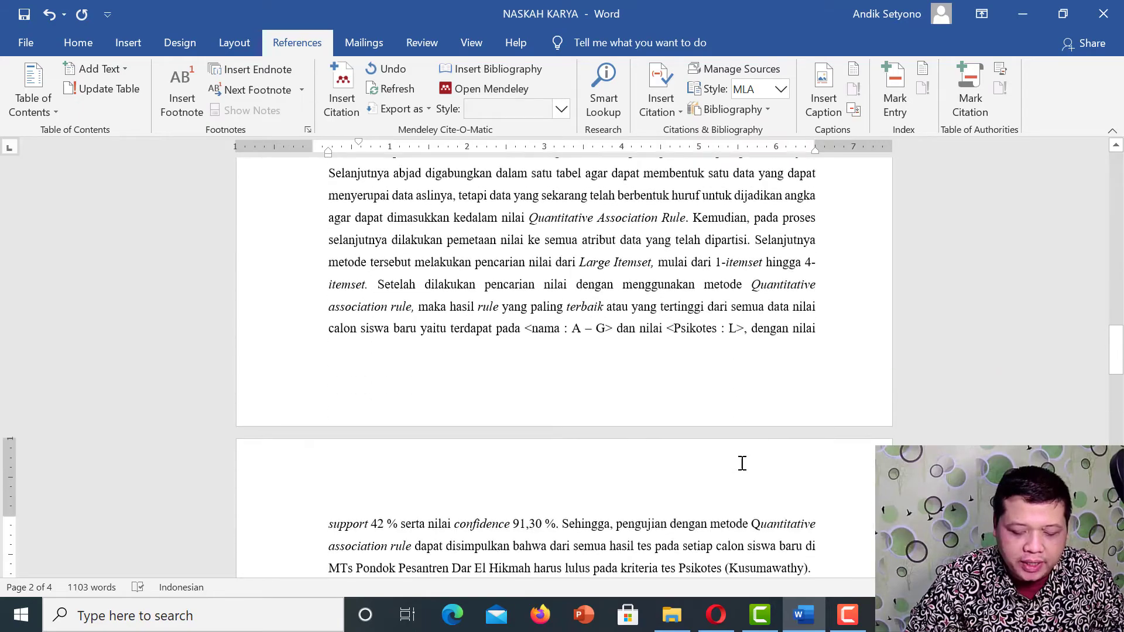
scroll(742, 463, "down", 6)
- Set the citation style back to Harvard - Anglia 2008
scroll(740, 445, "up", 15)
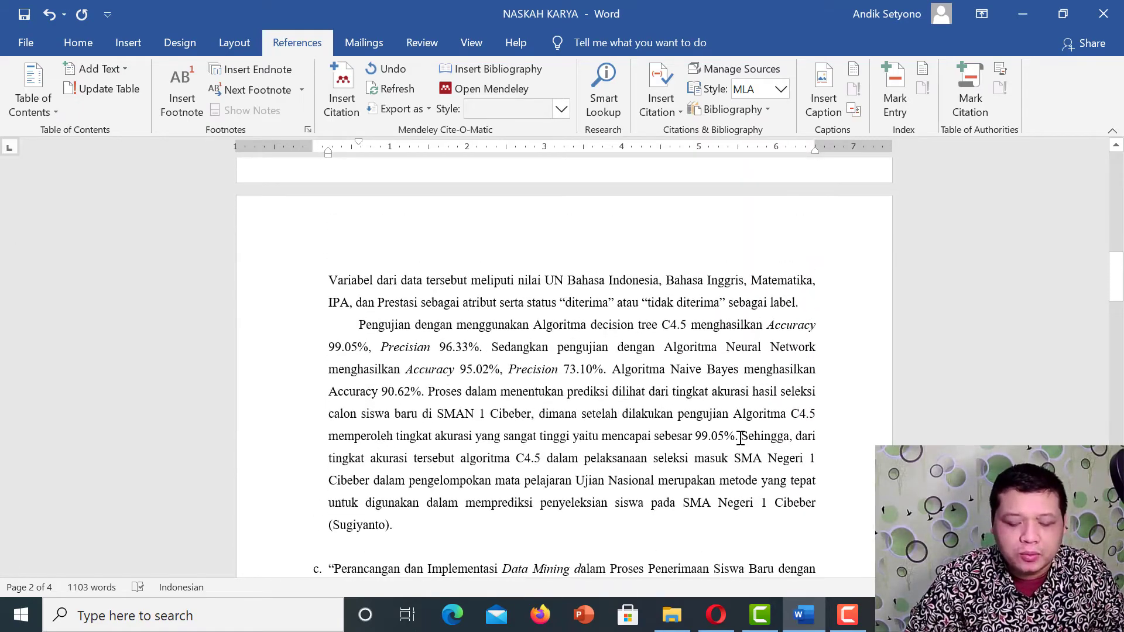
scroll(741, 438, "up", 4)
left_click(781, 89)
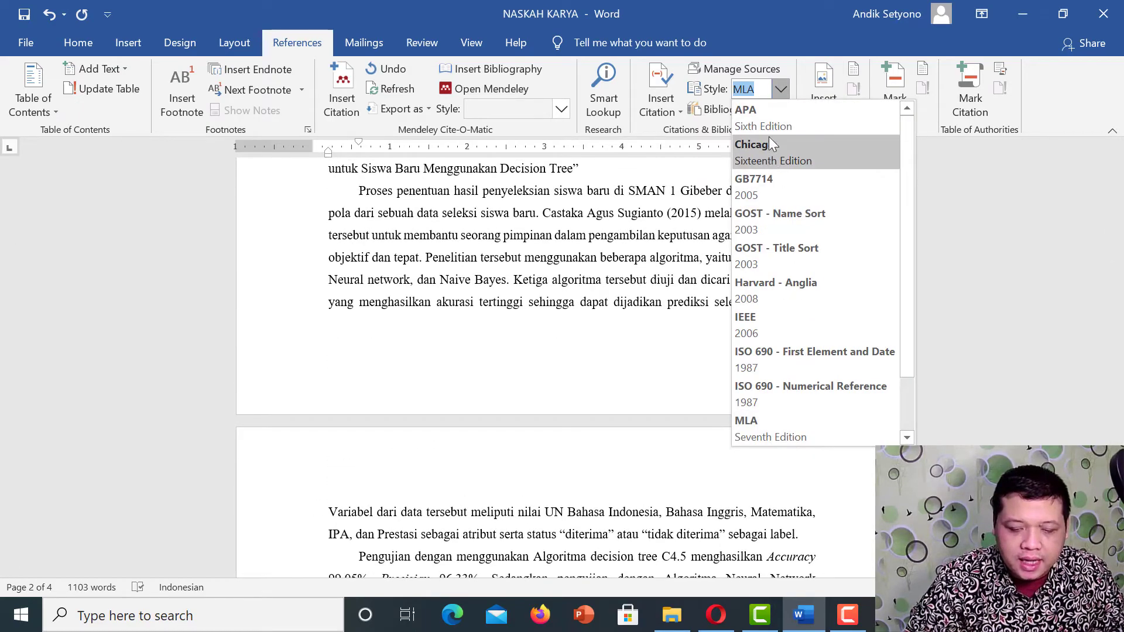
left_click(805, 287)
- Insert the built-in Bibliography on the empty line below the last paragraph of item e
scroll(803, 265, "down", 3)
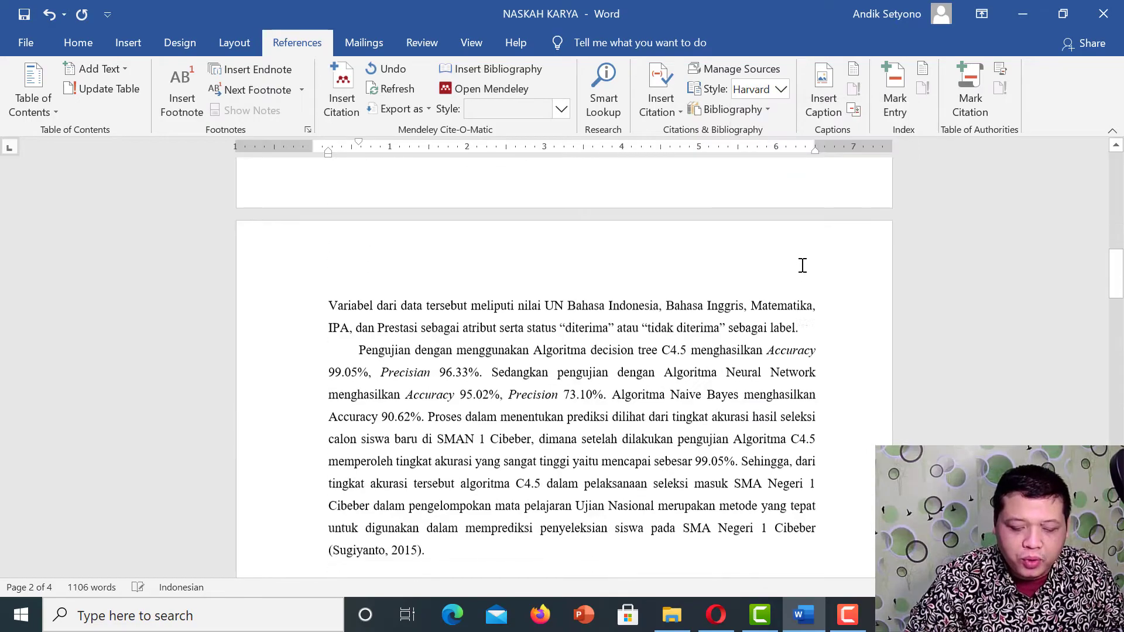
scroll(808, 258, "down", 20)
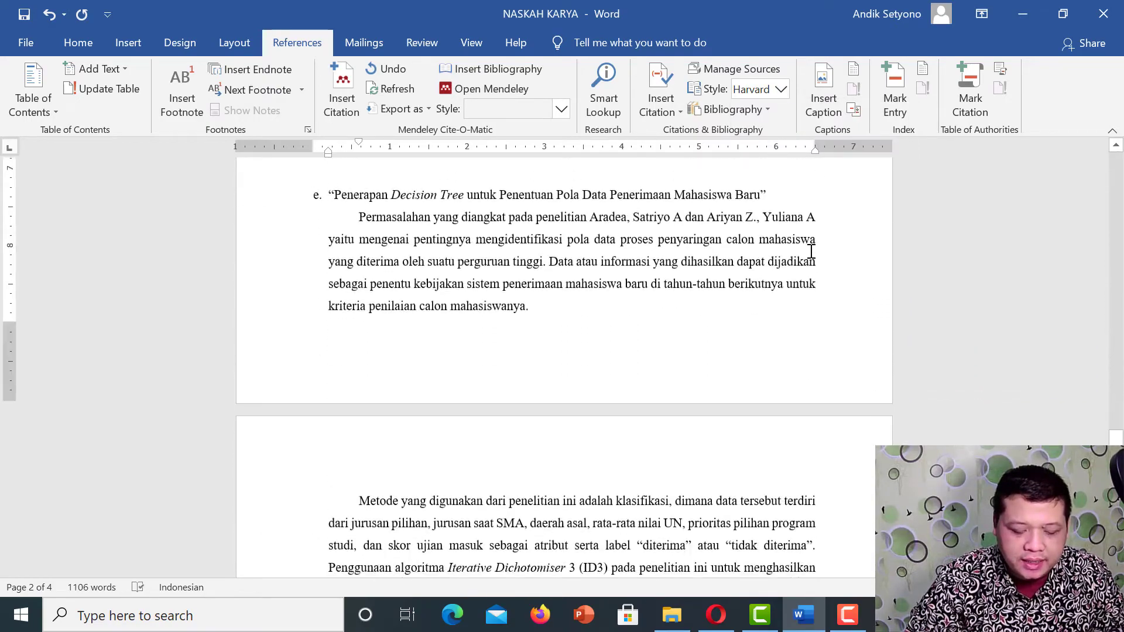
scroll(812, 252, "down", 15)
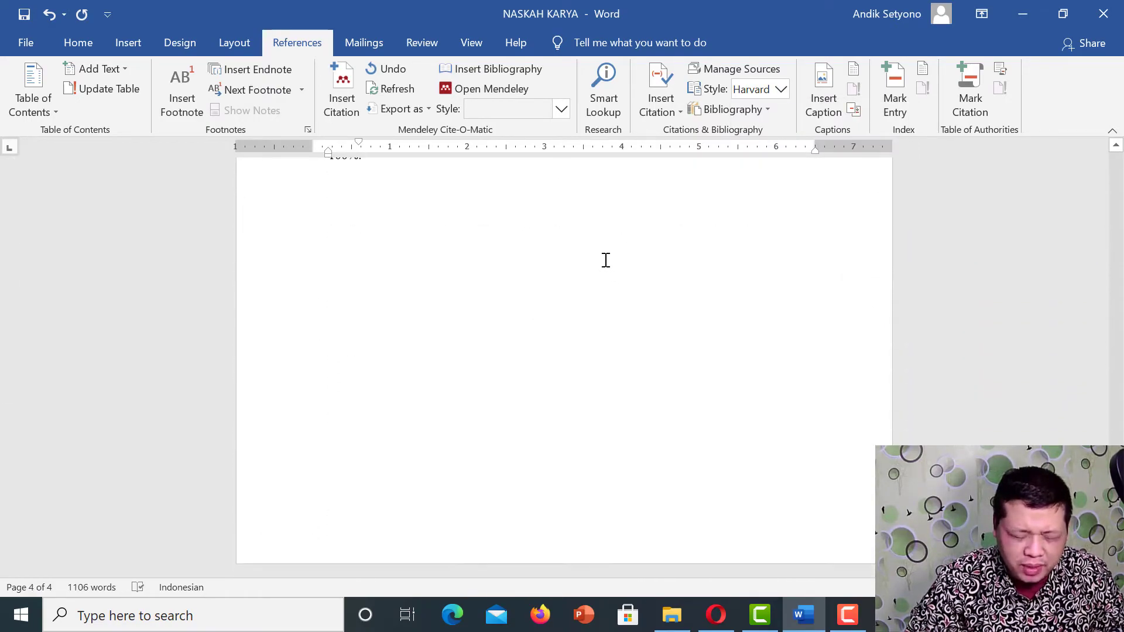
scroll(586, 275, "up", 4)
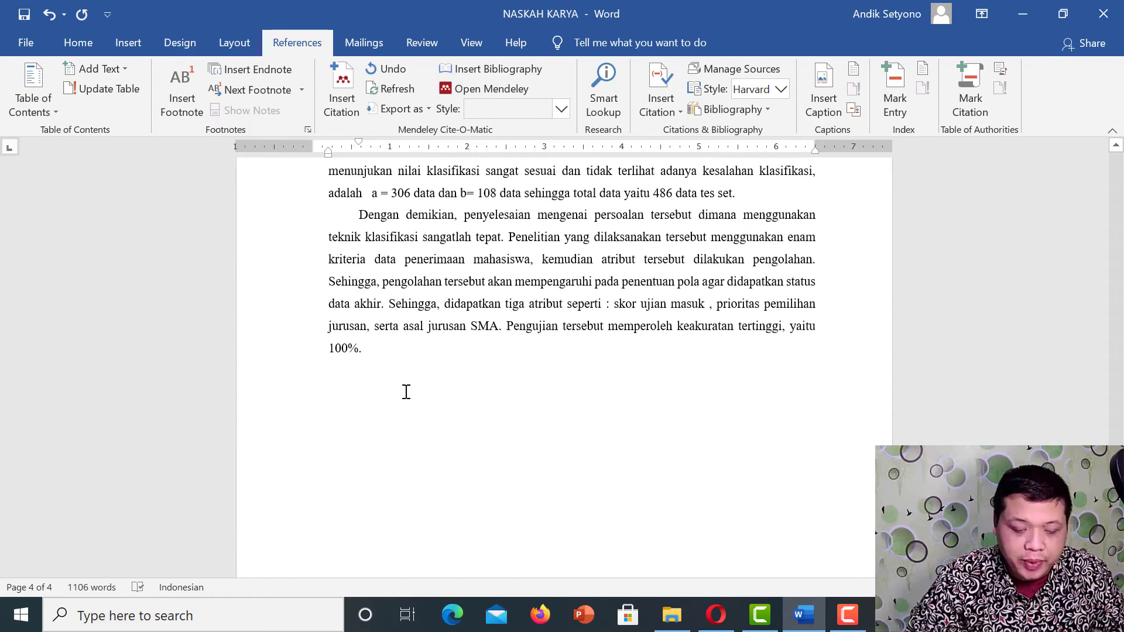
left_click(390, 384)
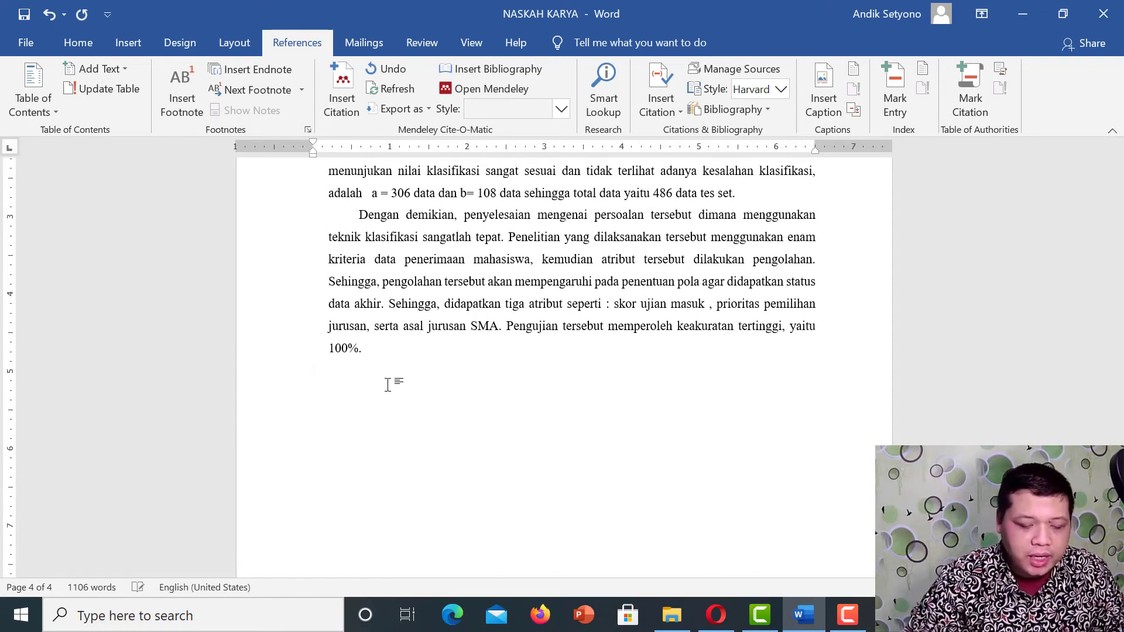
left_click(766, 110)
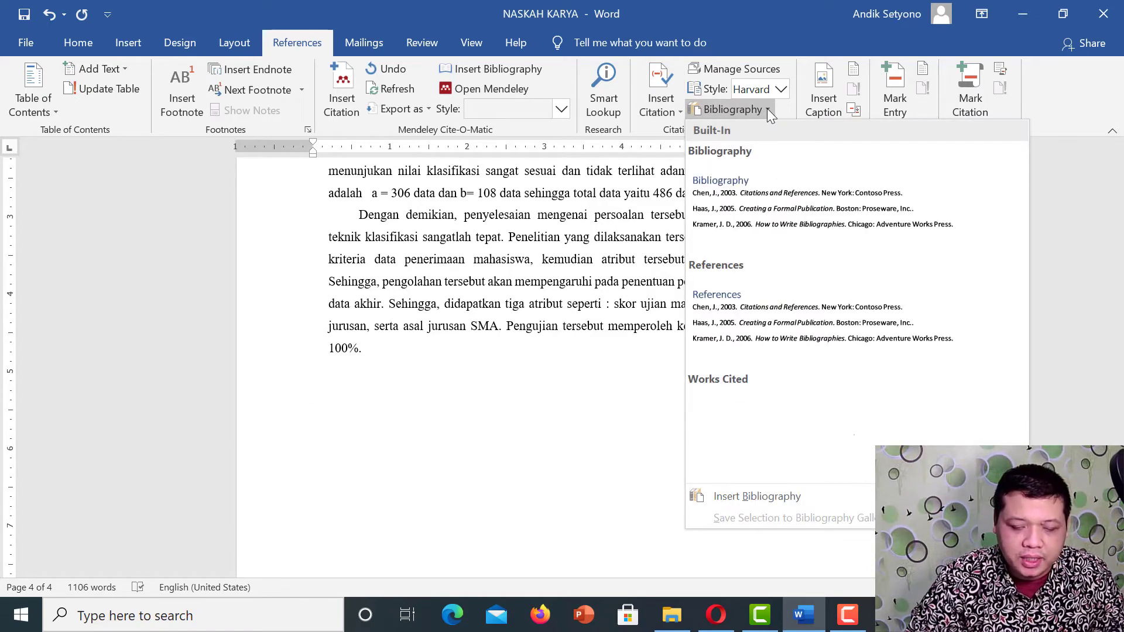
left_click(755, 209)
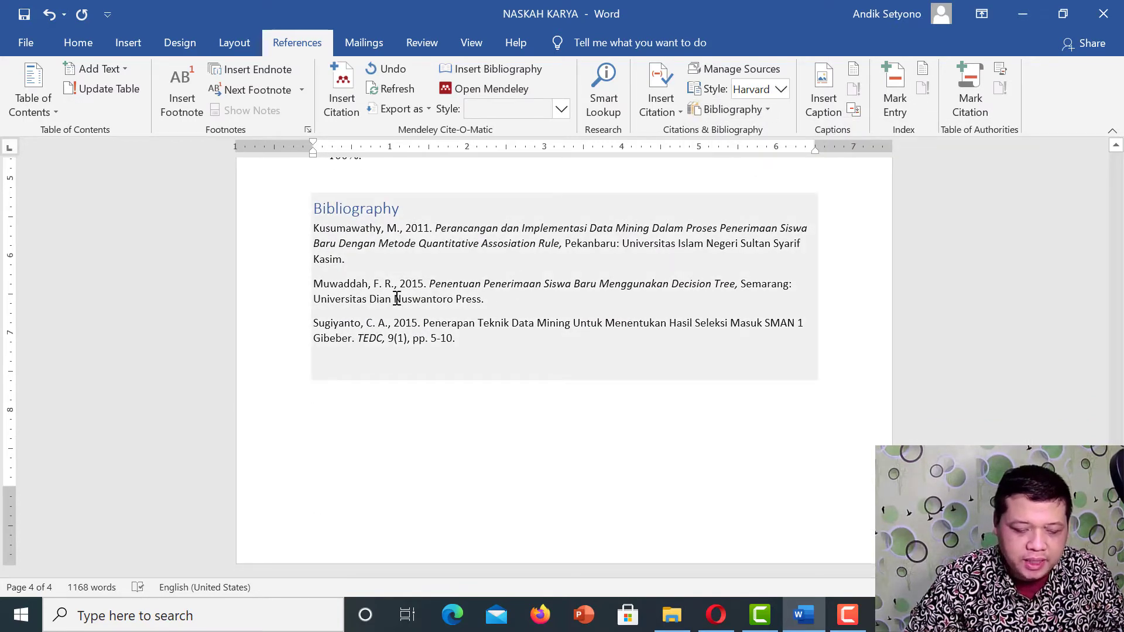
- Retitle the bibliography heading as "Daftar Pustaka" and add a blank line beneath it
left_click(414, 209)
key("Return")
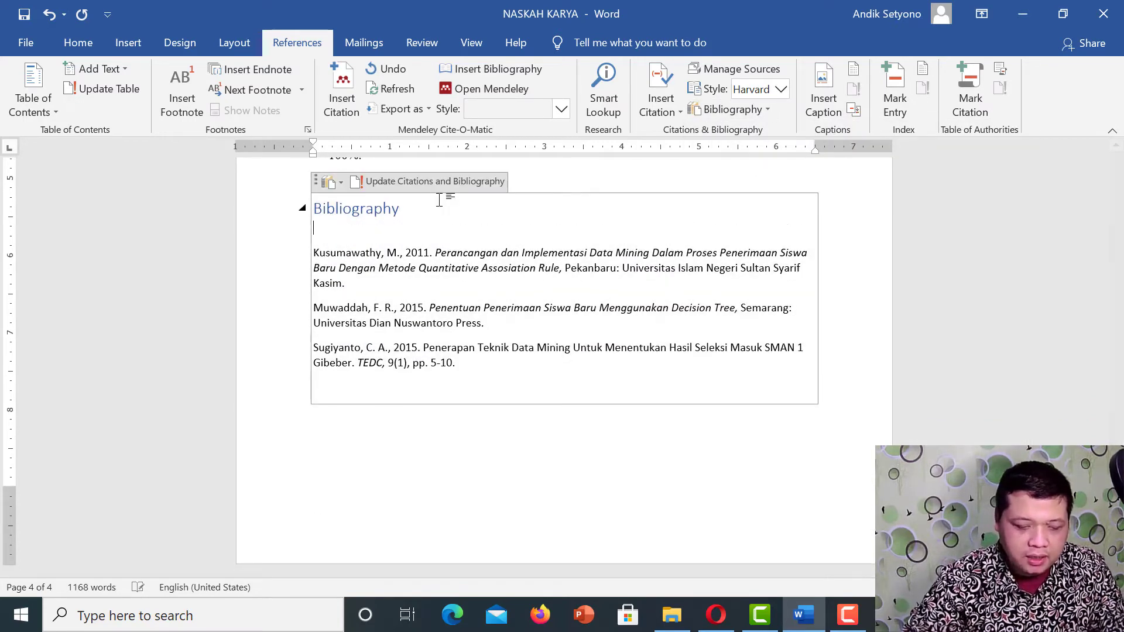
key("BackSpace")
key("BackSpace")
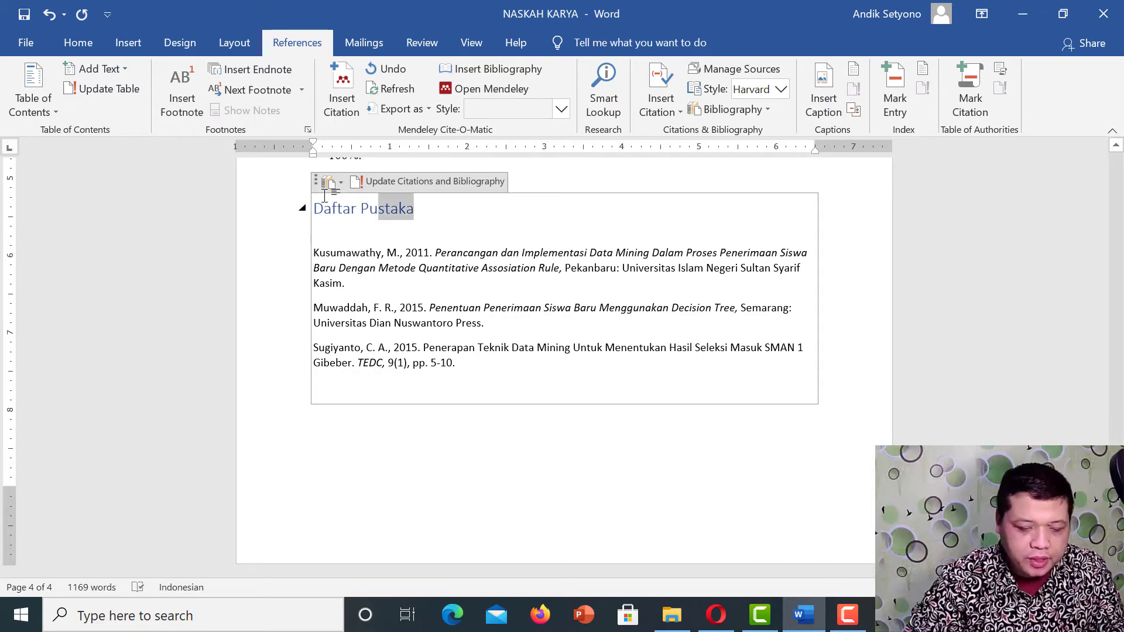
- Set the "Daftar Pustaka" heading to Times New Roman, 12 pt, to match the body text
left_click_drag(325, 195, 314, 196)
left_click(80, 42)
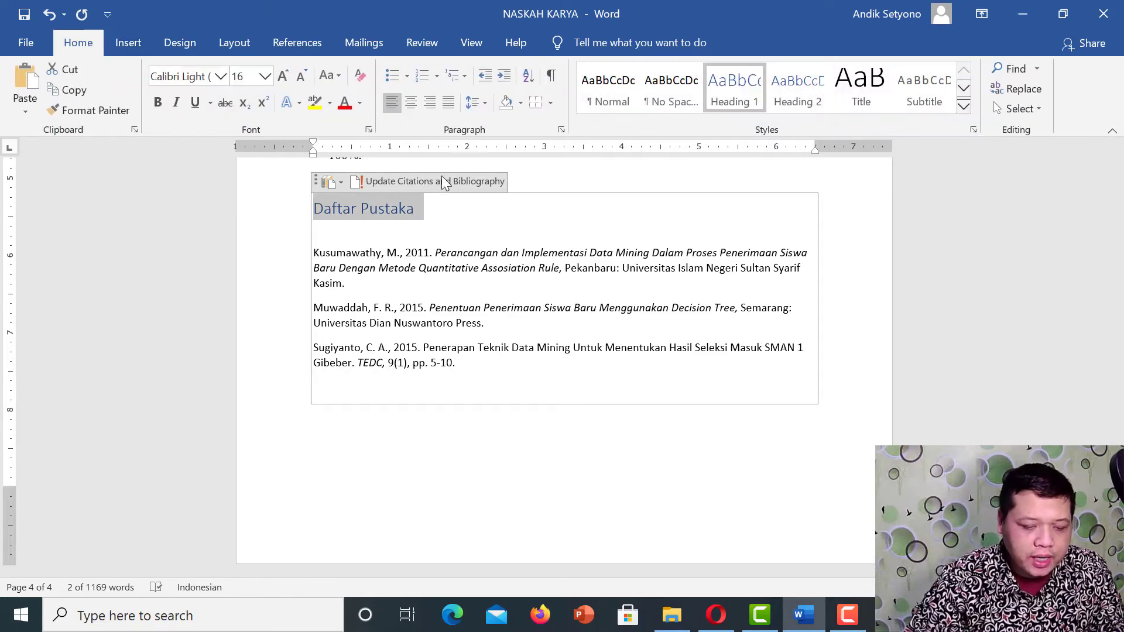
scroll(445, 222, "up", 15)
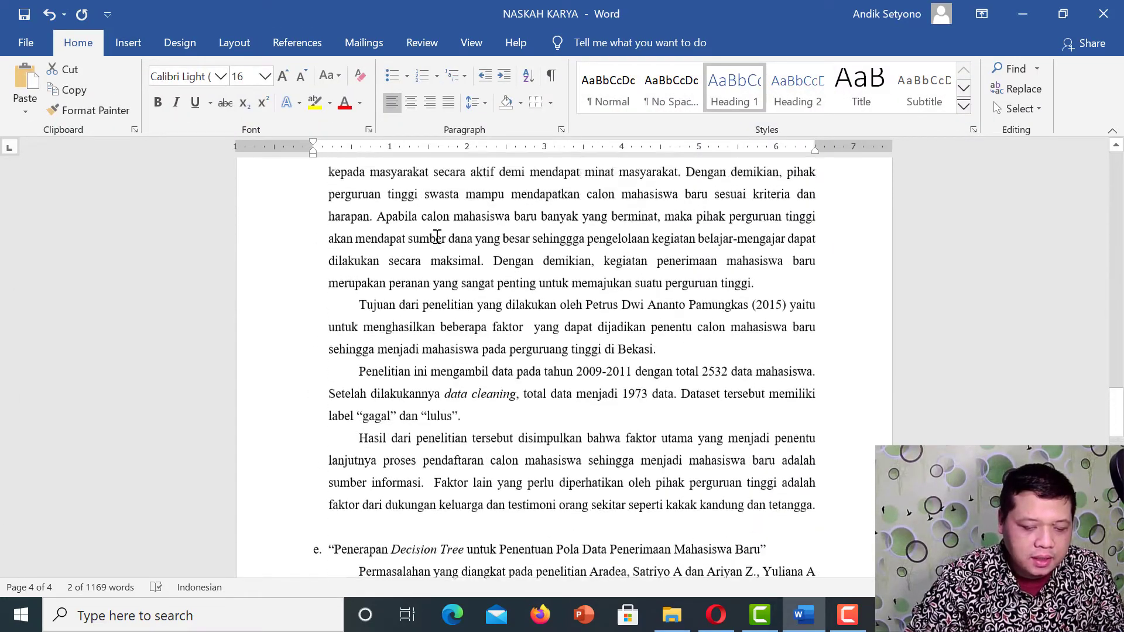
scroll(437, 237, "up", 15)
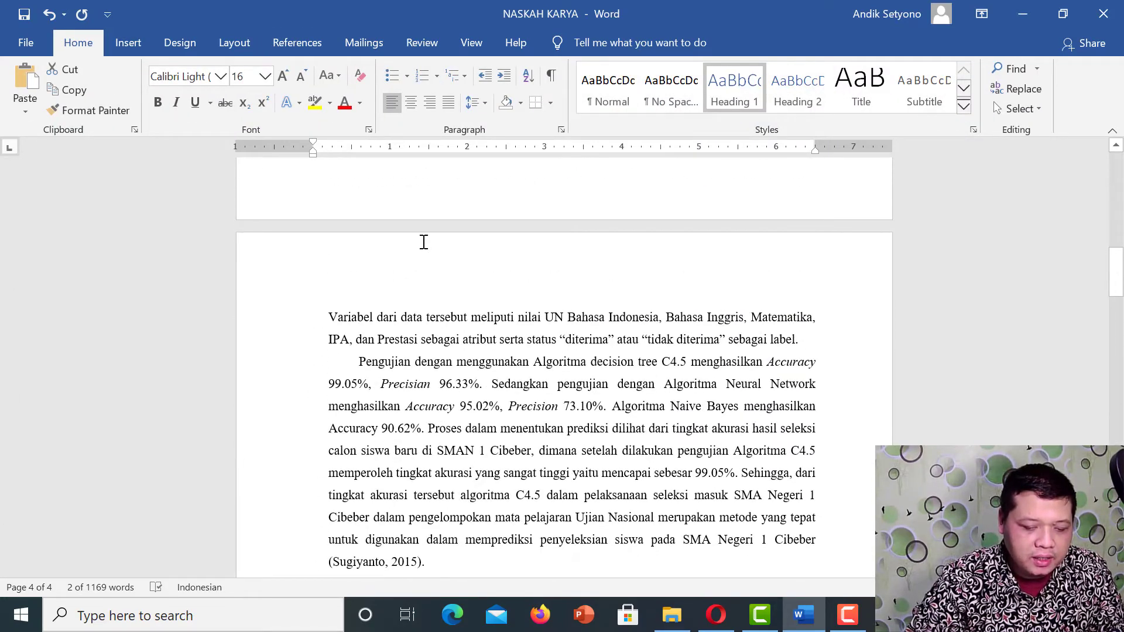
scroll(424, 242, "up", 20)
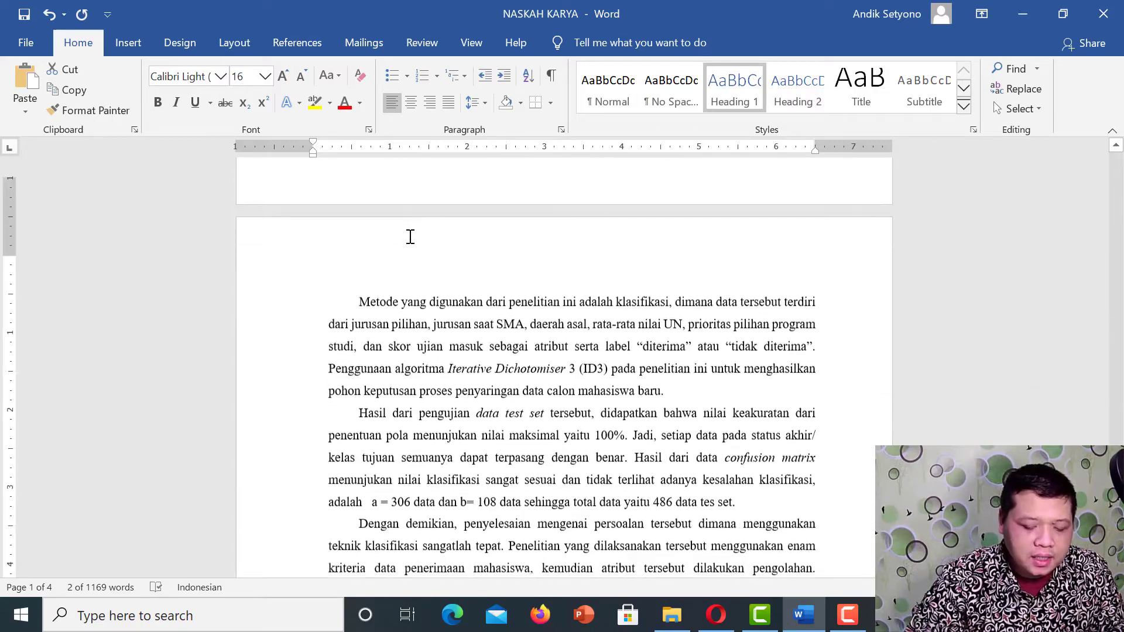
scroll(410, 237, "down", 6)
scroll(410, 237, "up", 1)
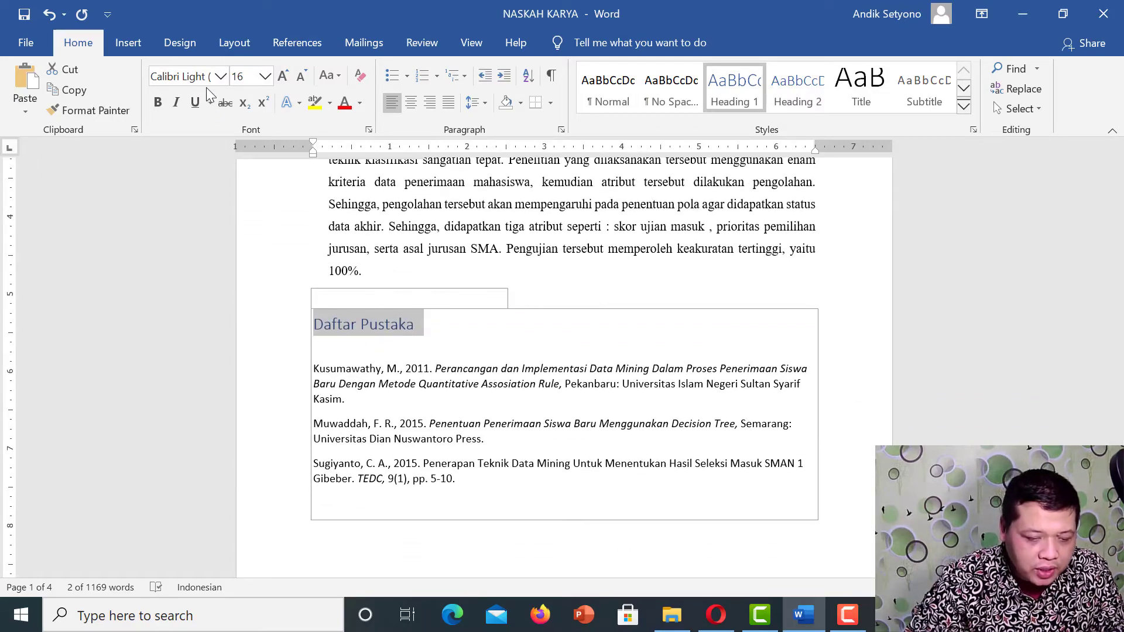
left_click(220, 76)
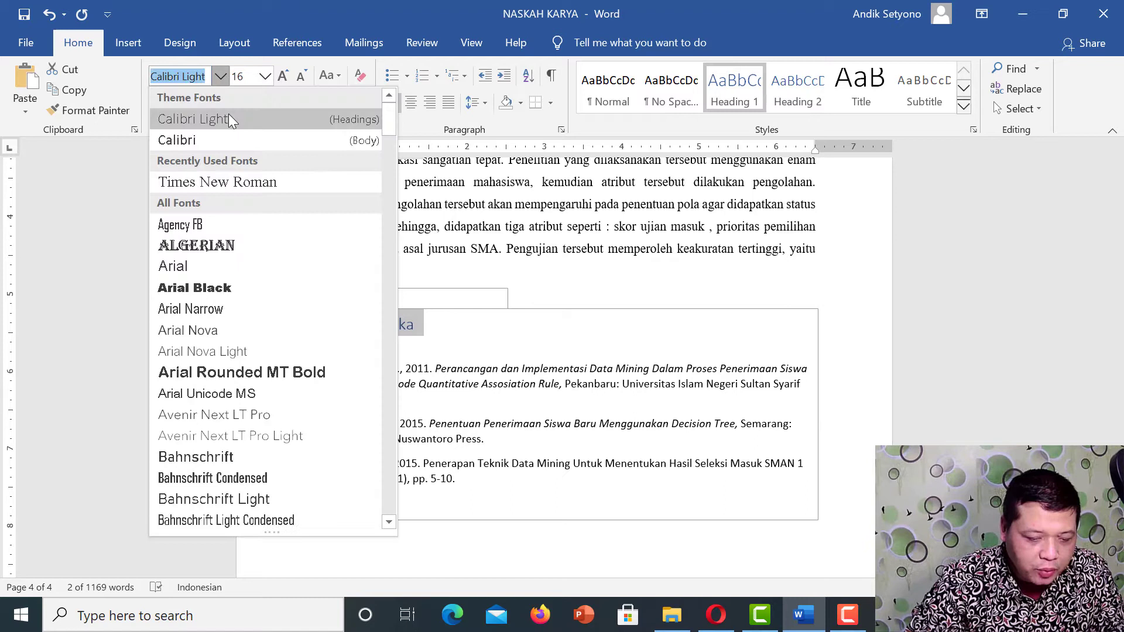
left_click(238, 179)
left_click(265, 77)
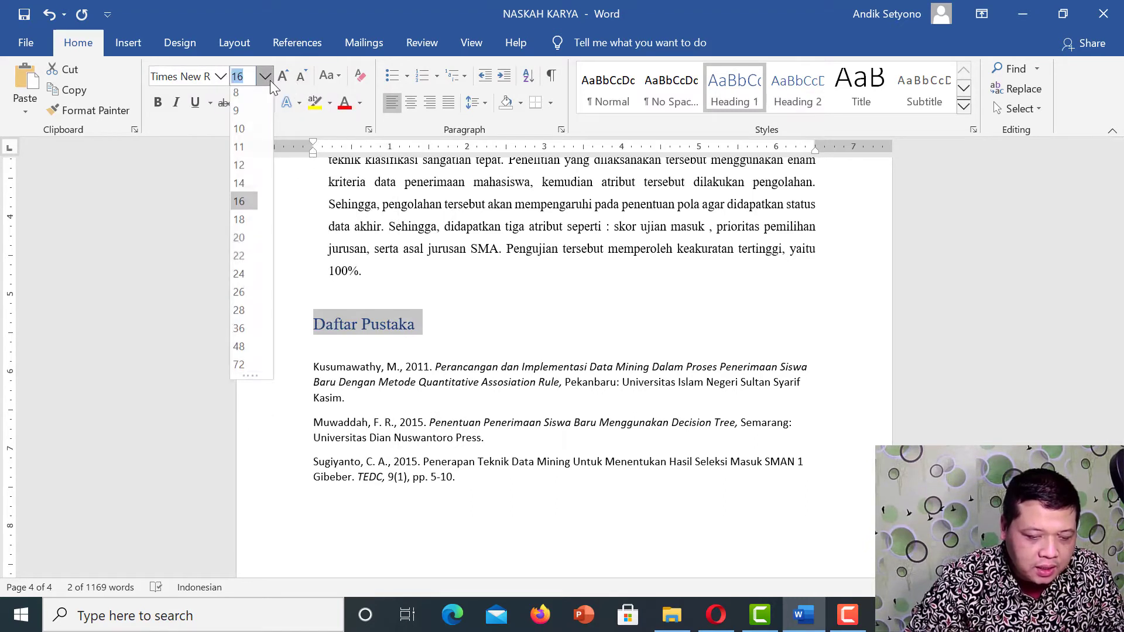
left_click(241, 170)
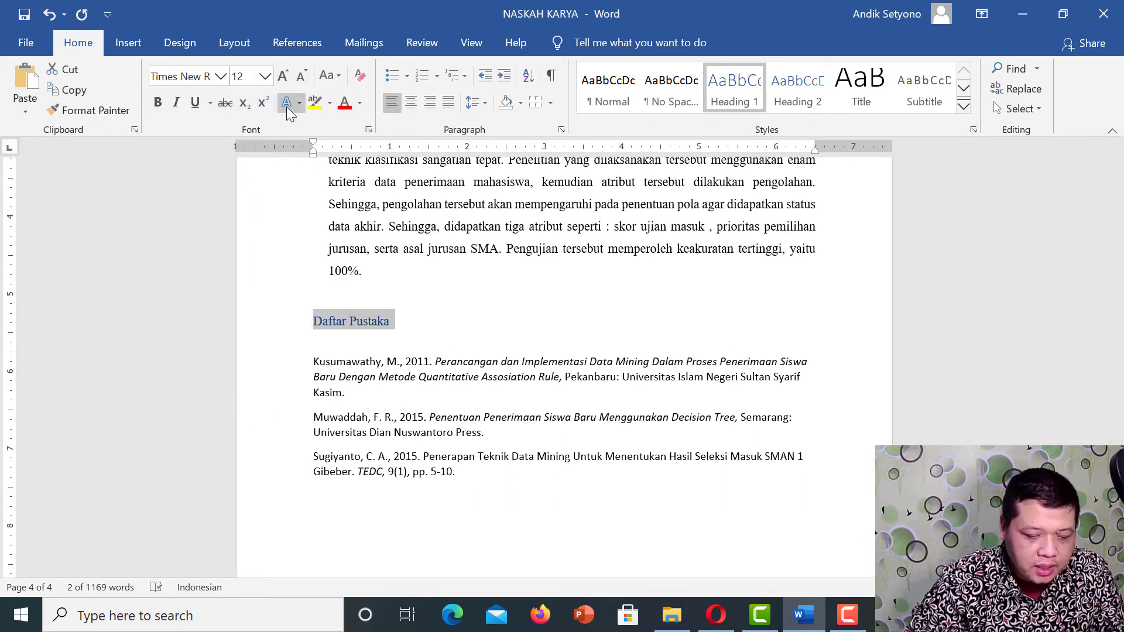
- Make the "Daftar Pustaka" heading bold in the Automatic font color and add a blank line above the bibliography
left_click(360, 104)
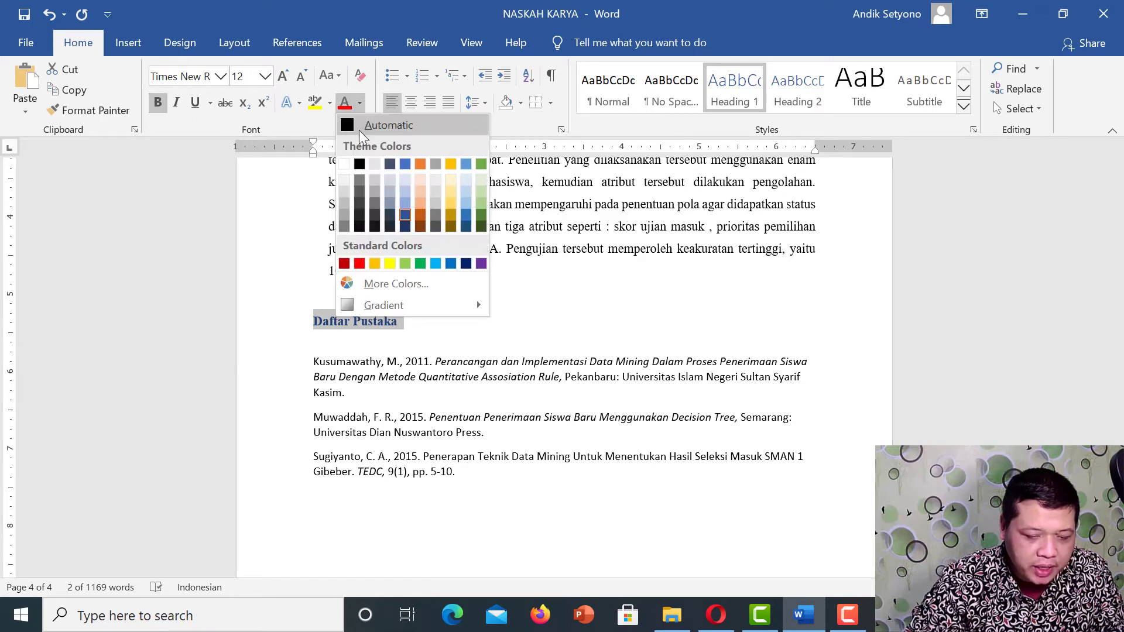
left_click(381, 122)
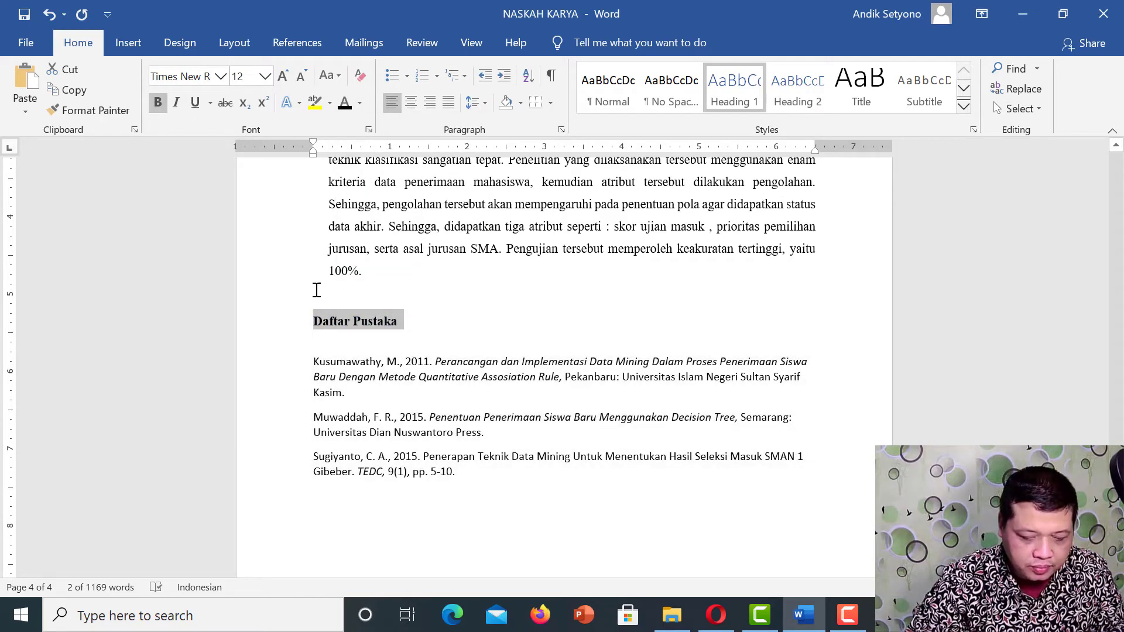
left_click(316, 292)
key("Return")
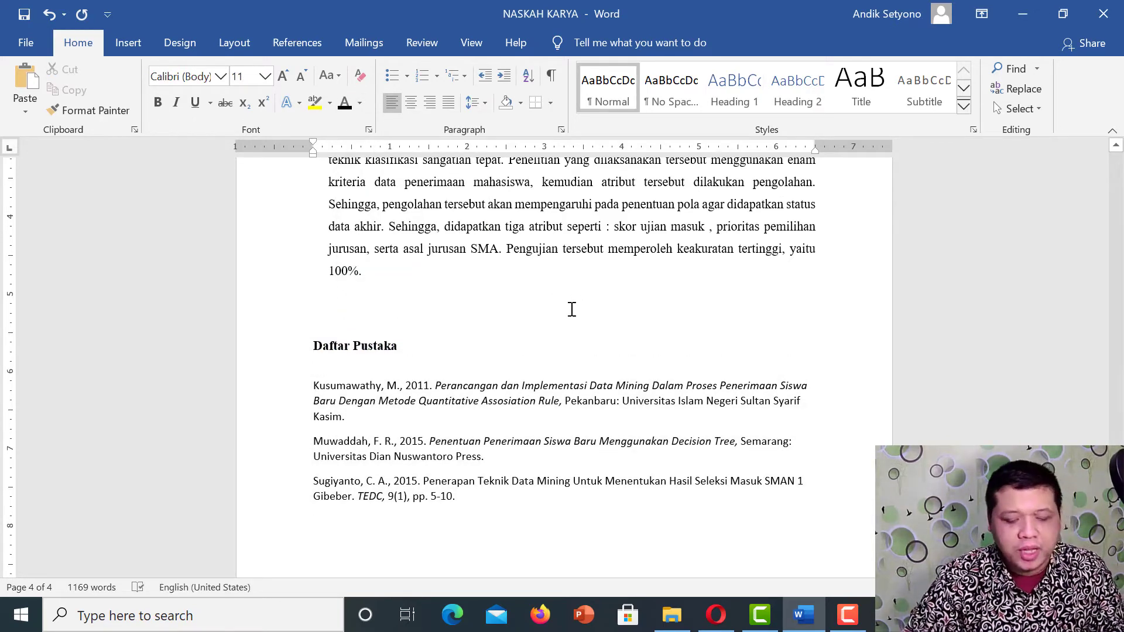
- Format the three Harvard bibliography entries as Times New Roman, 12 pt, with justified alignment
scroll(573, 308, "down", 2)
left_click_drag(314, 269, 565, 392)
left_click(220, 76)
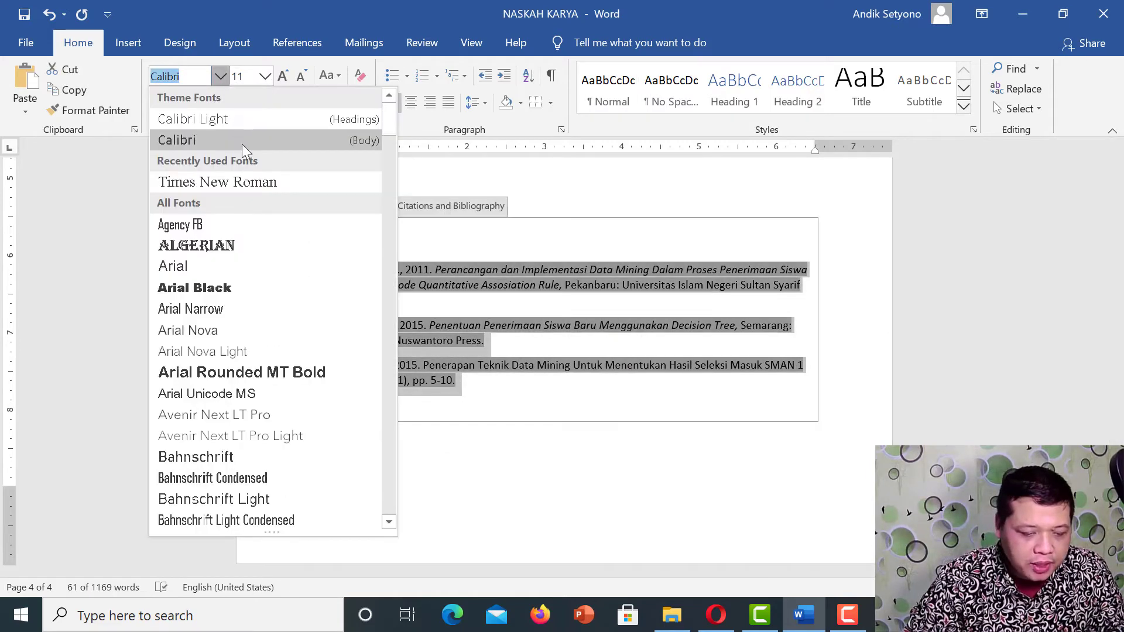
left_click(263, 183)
left_click(284, 78)
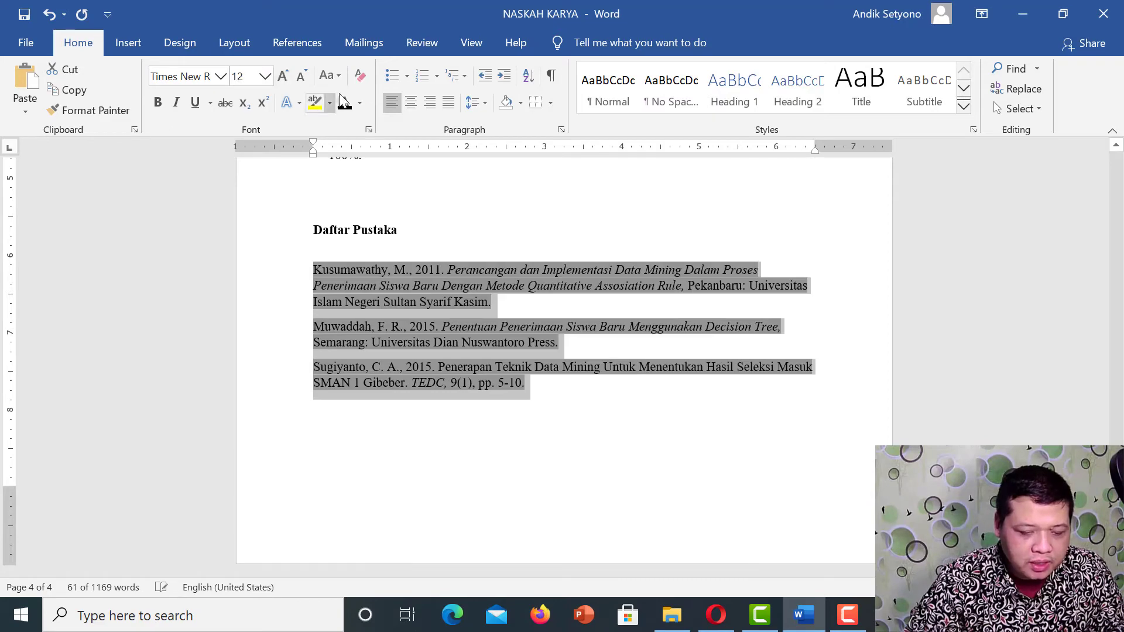
left_click(448, 105)
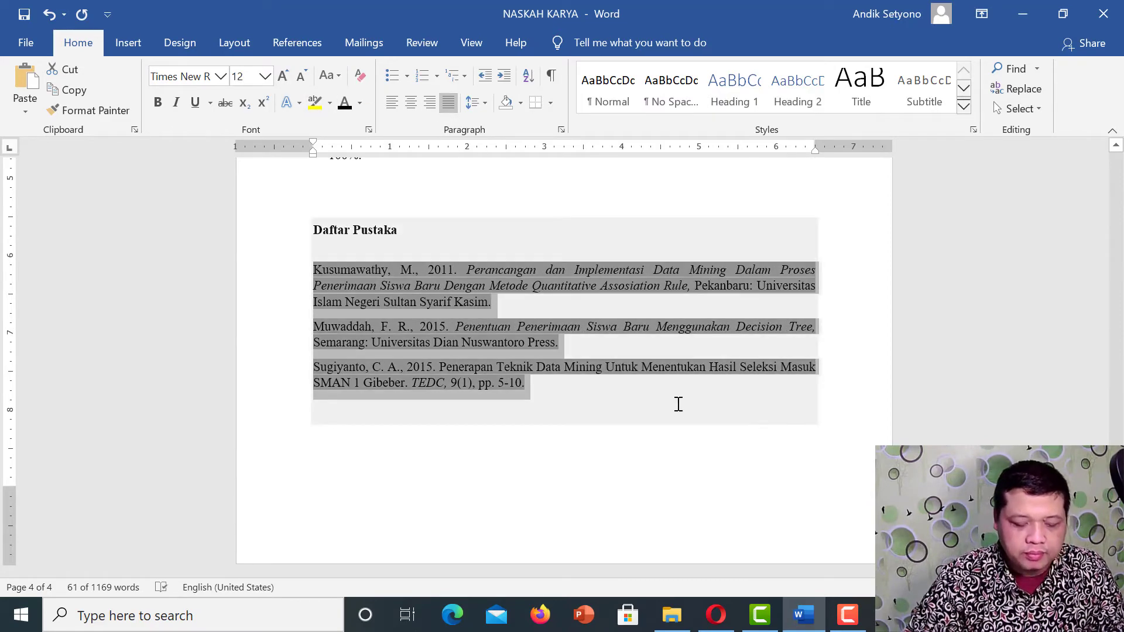
left_click(671, 439)
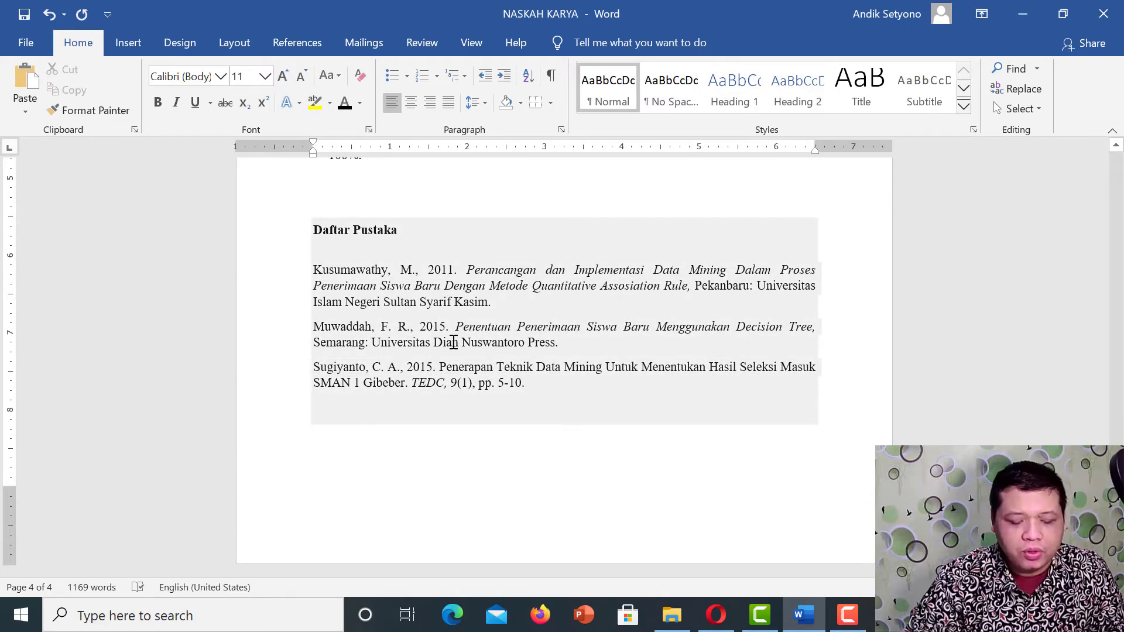
- Switch the citation style to IEEE 2006 and review the in-text citations and the bibliography entries
scroll(673, 371, "up", 4)
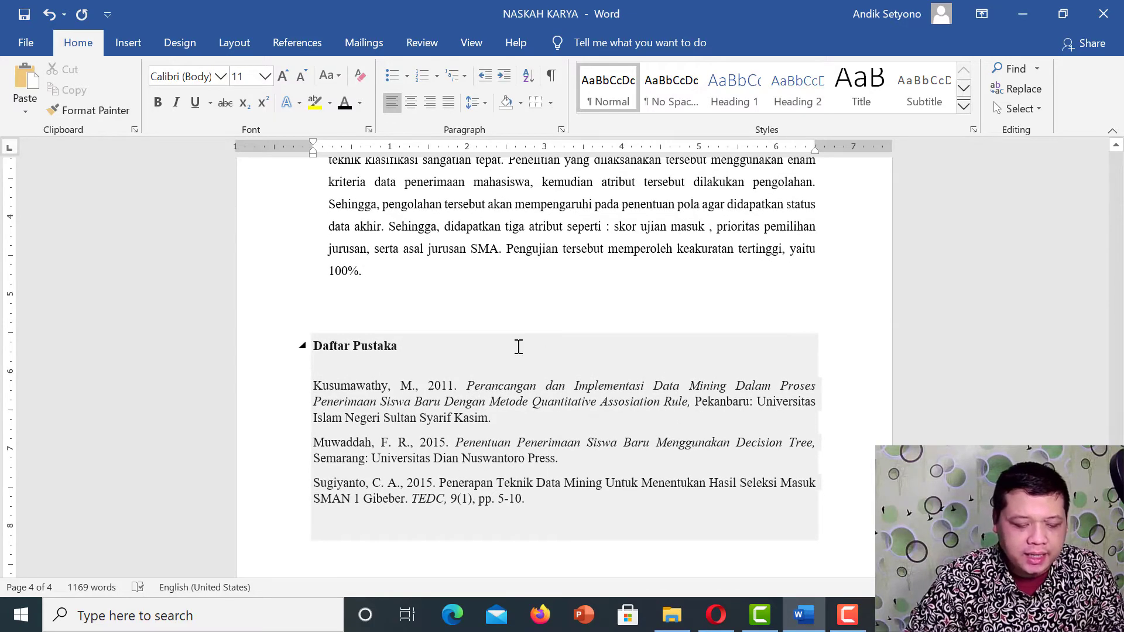
scroll(705, 321, "up", 20)
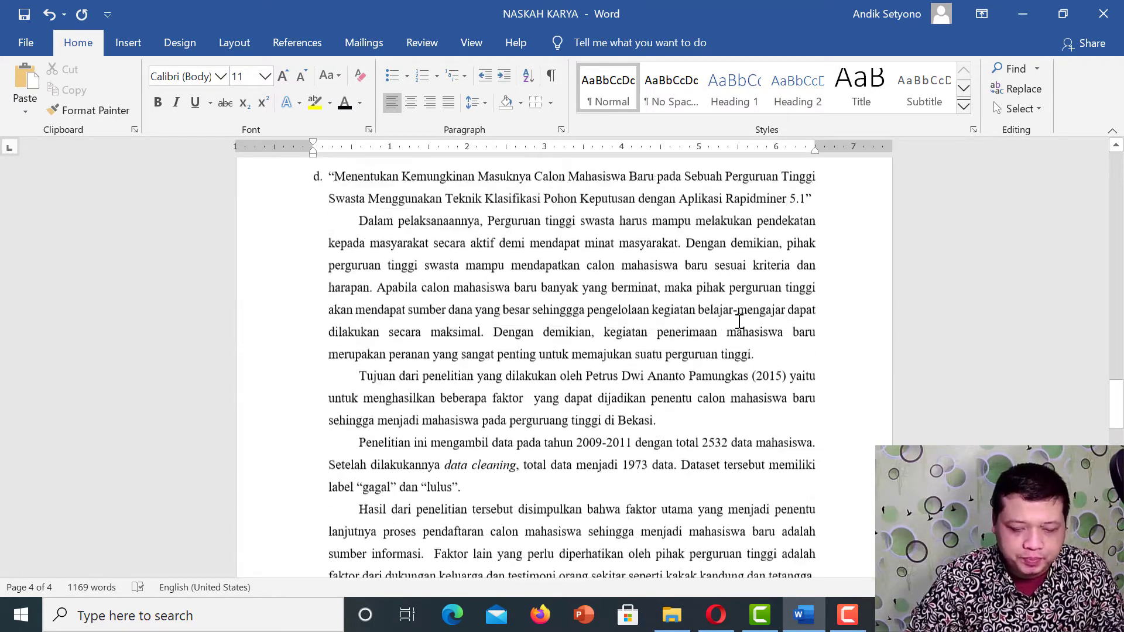
left_click(316, 44)
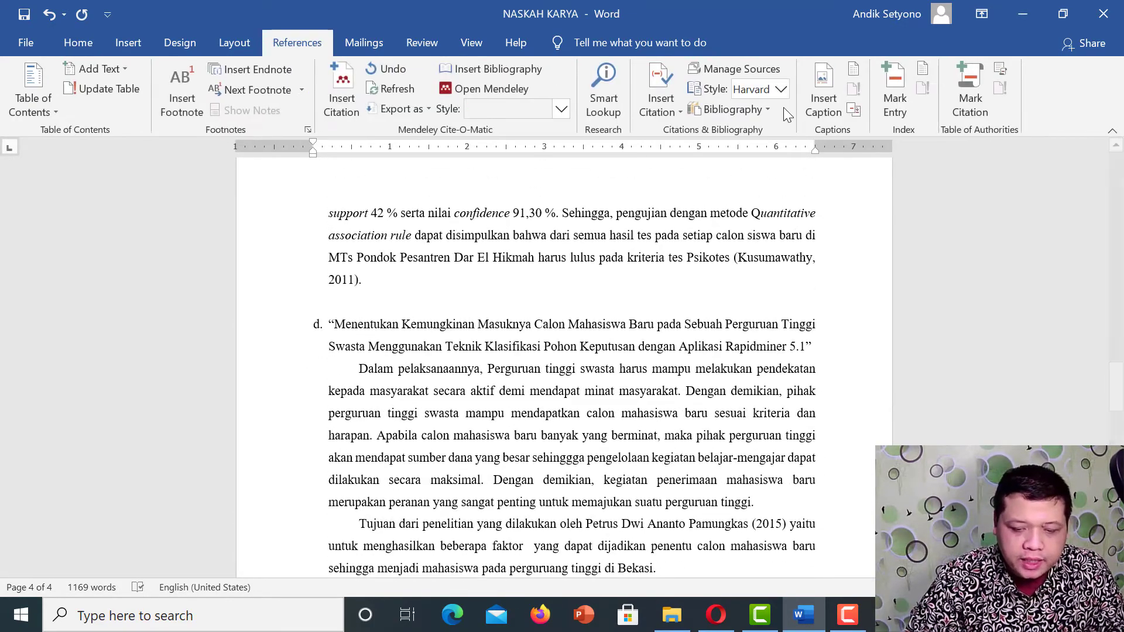
left_click(781, 89)
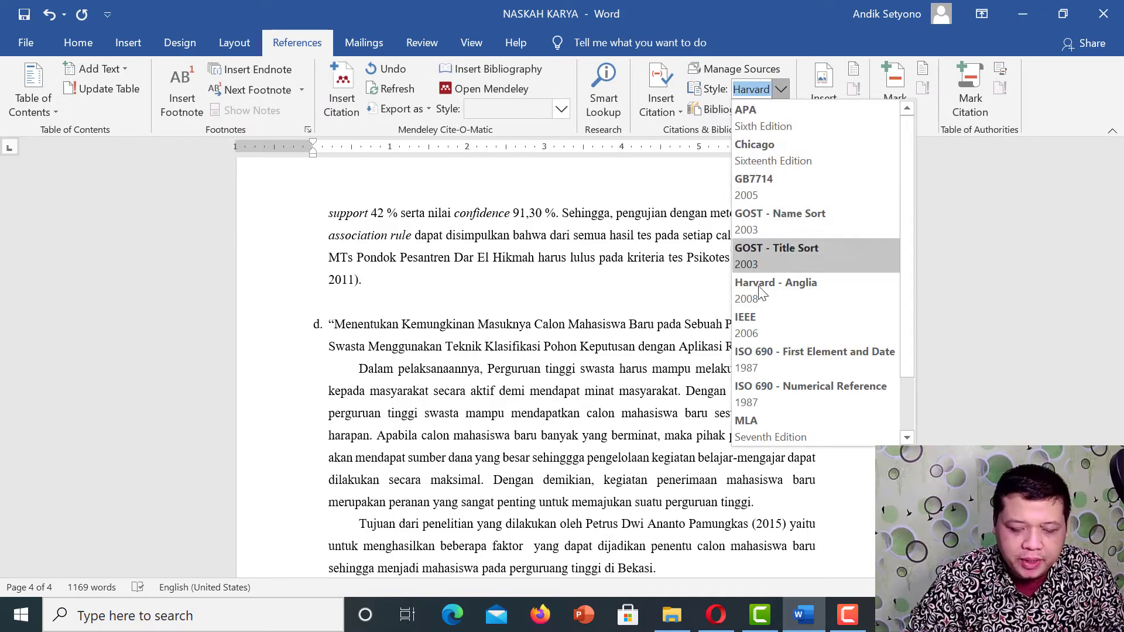
left_click(749, 326)
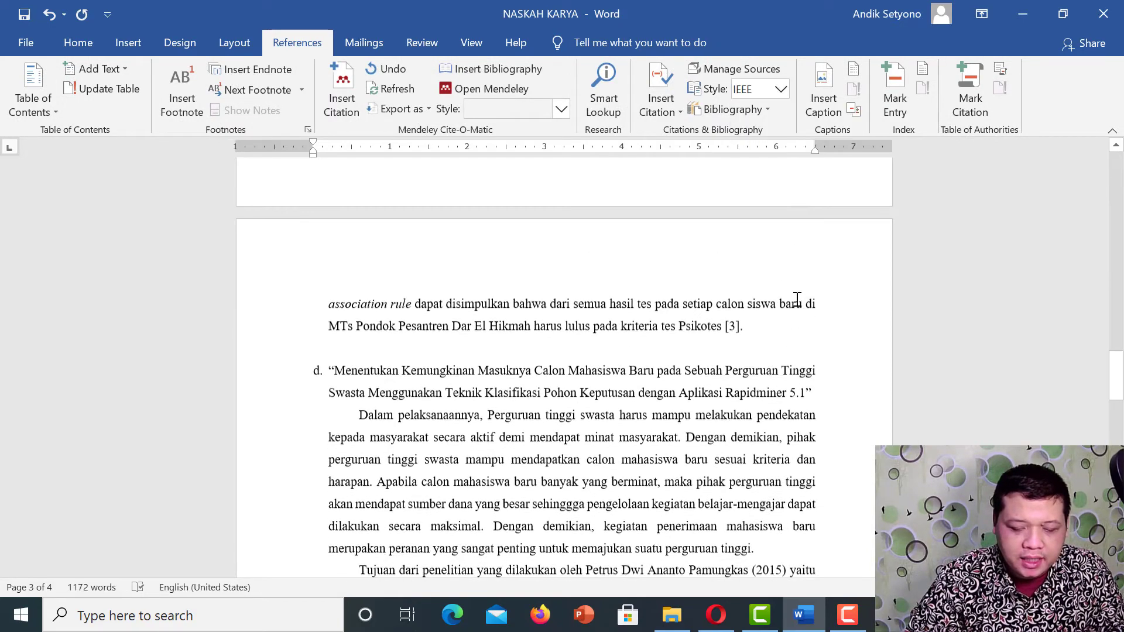
scroll(798, 299, "up", 3)
scroll(798, 298, "up", 3)
scroll(794, 296, "down", 10)
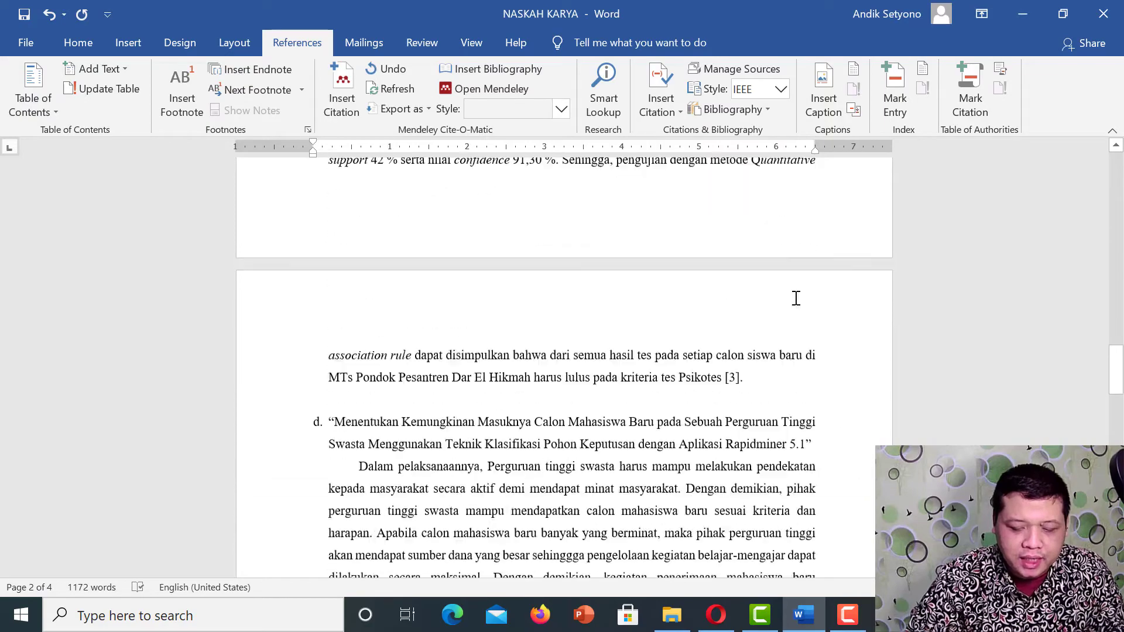
scroll(792, 294, "down", 15)
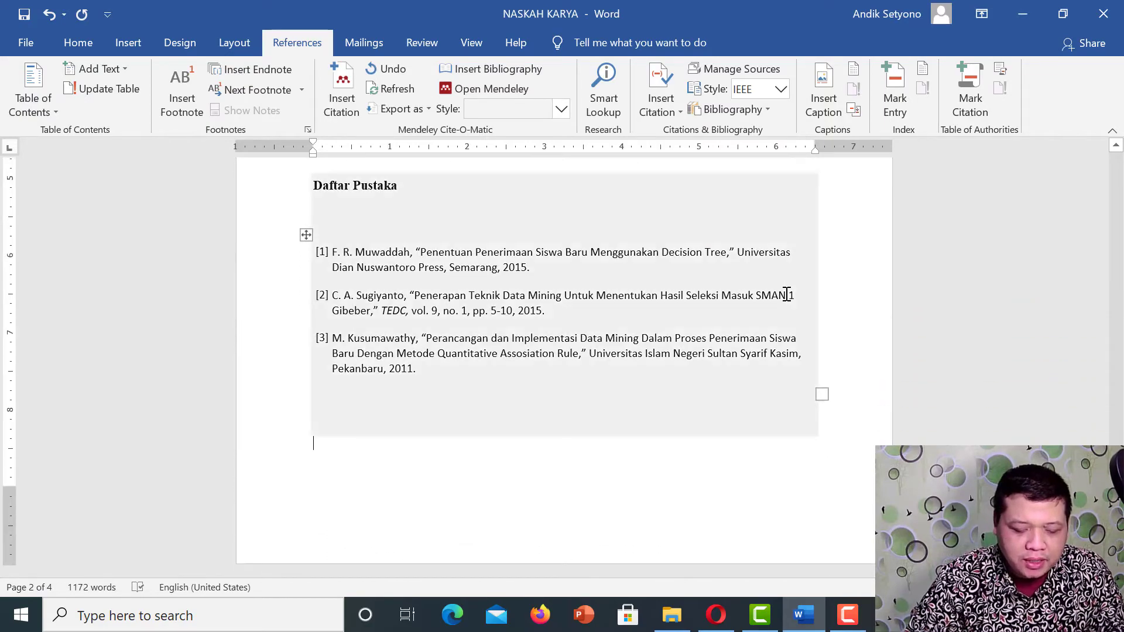
- Format the three numbered IEEE bibliography entries as Times New Roman, 12 pt, with justified alignment
left_click_drag(319, 250, 477, 366)
left_click(78, 42)
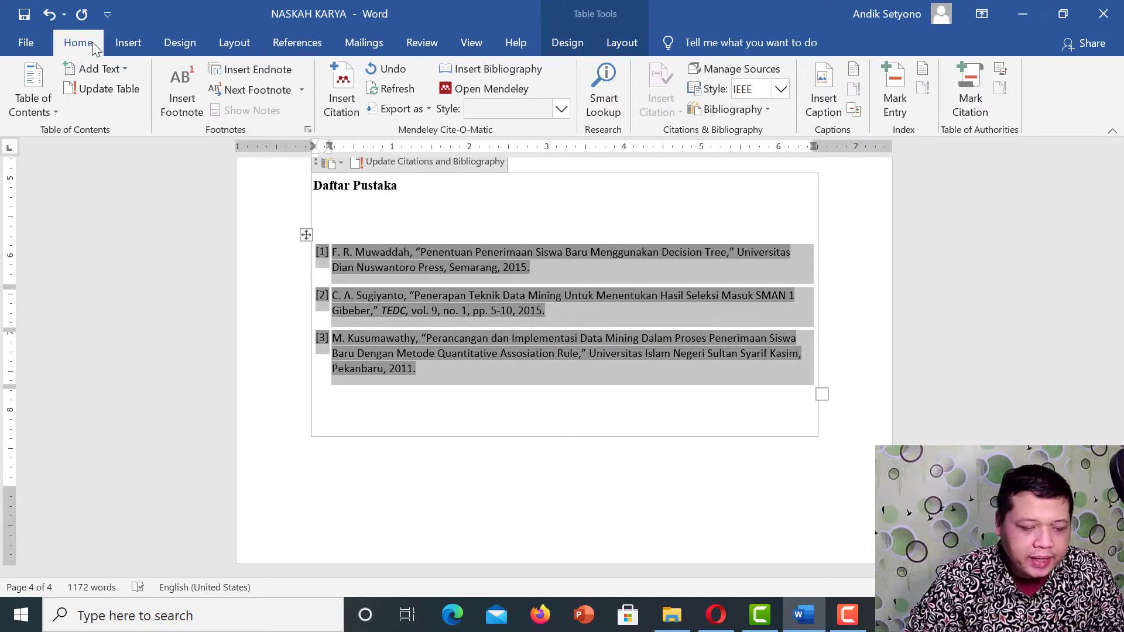
left_click(220, 76)
left_click(221, 182)
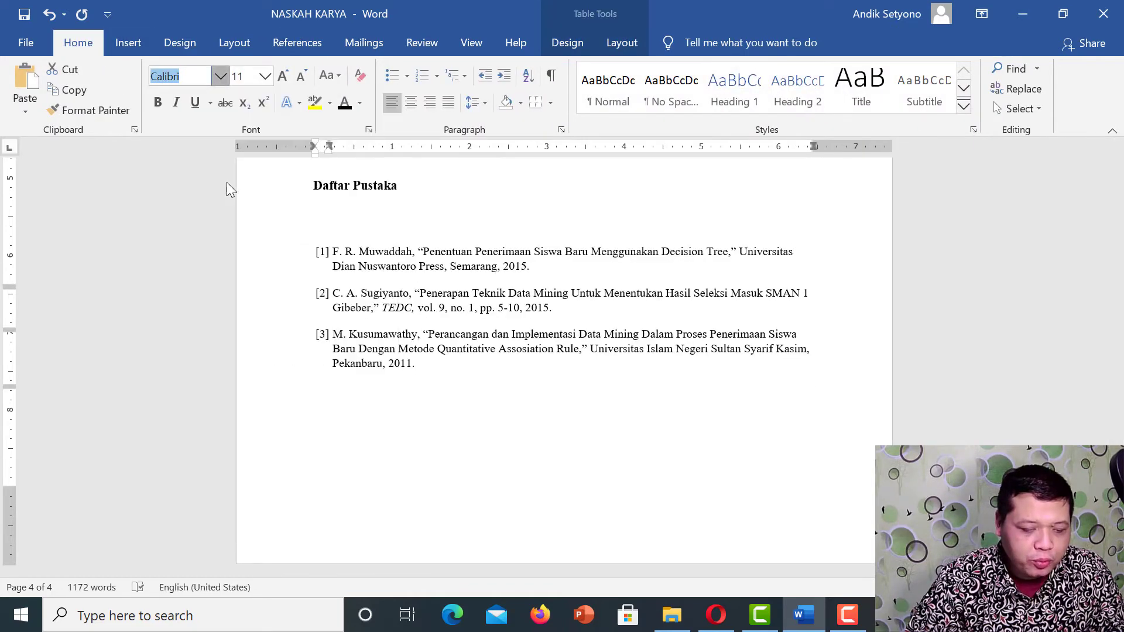
left_click(281, 79)
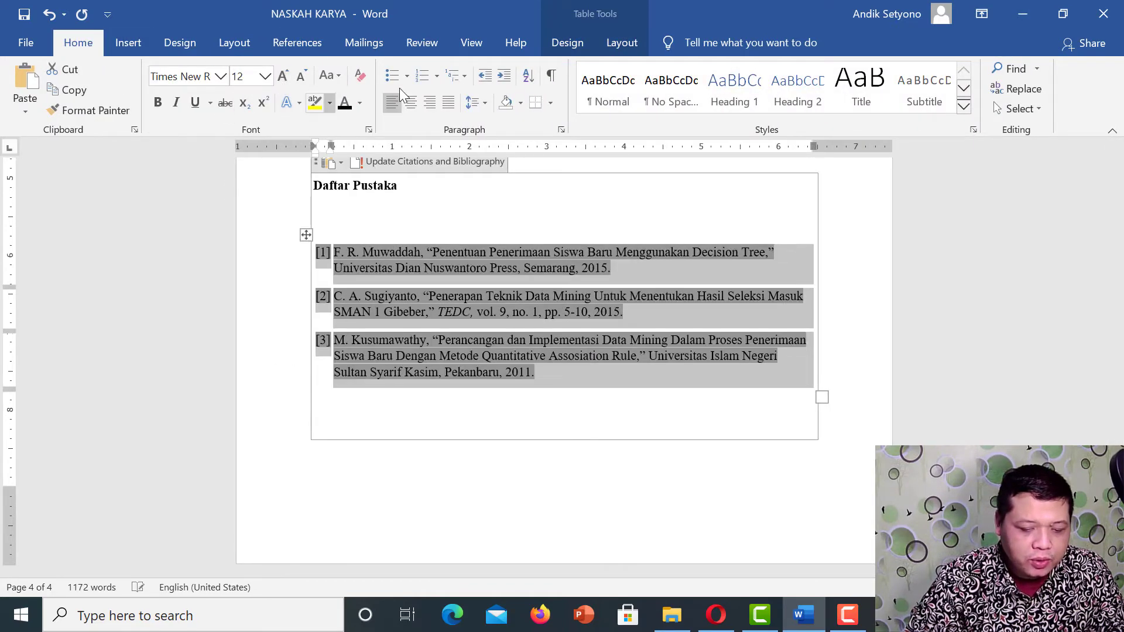
left_click(448, 103)
left_click(834, 348)
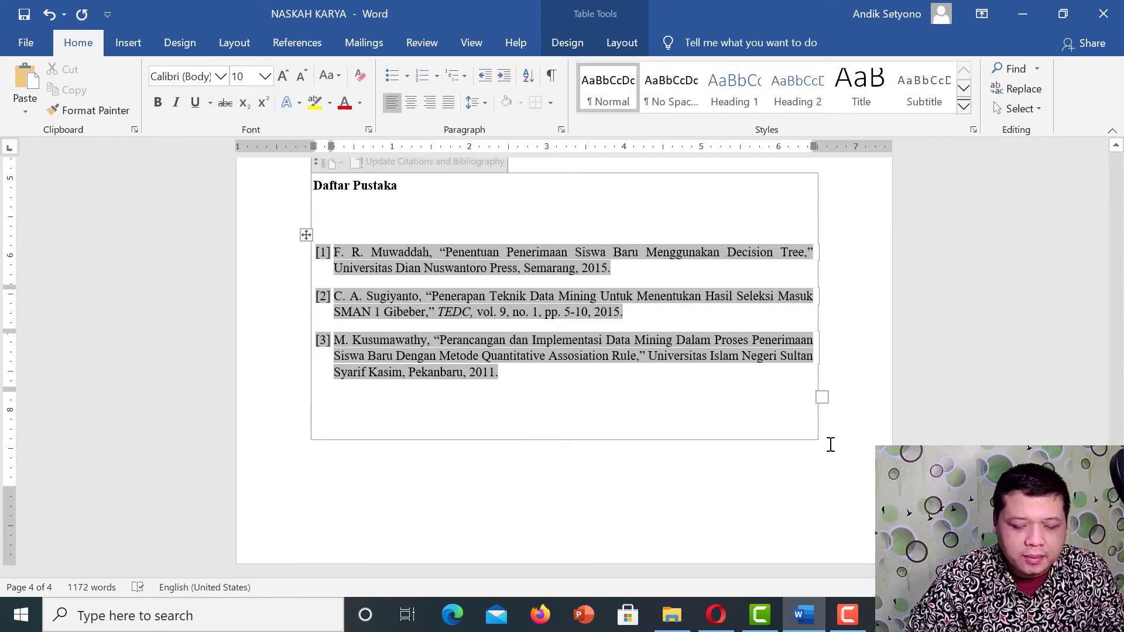
left_click(831, 444)
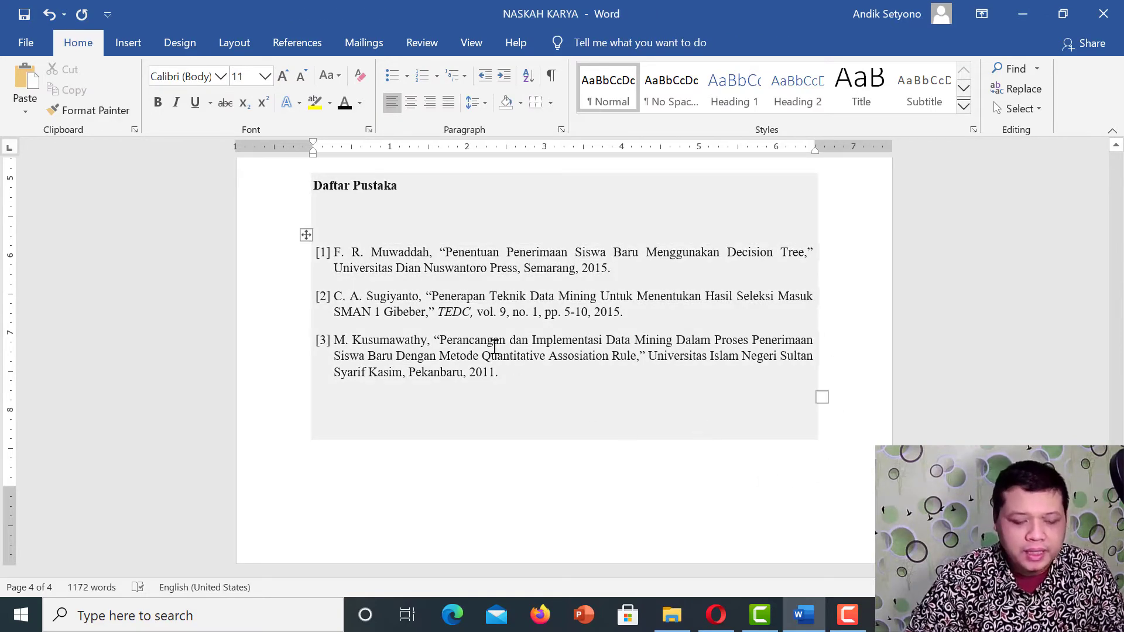
left_click_drag(337, 249, 496, 372)
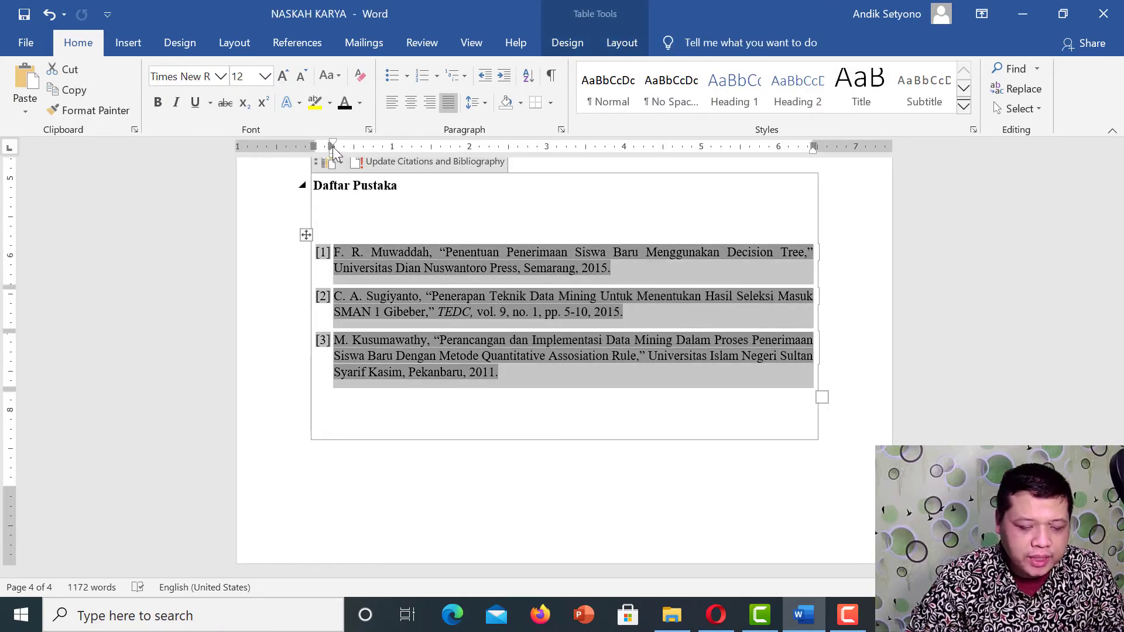
left_click(608, 439)
- Switch the citation style to MLA Seventh Edition and review the bibliography at the end of the document
scroll(743, 358, "up", 10)
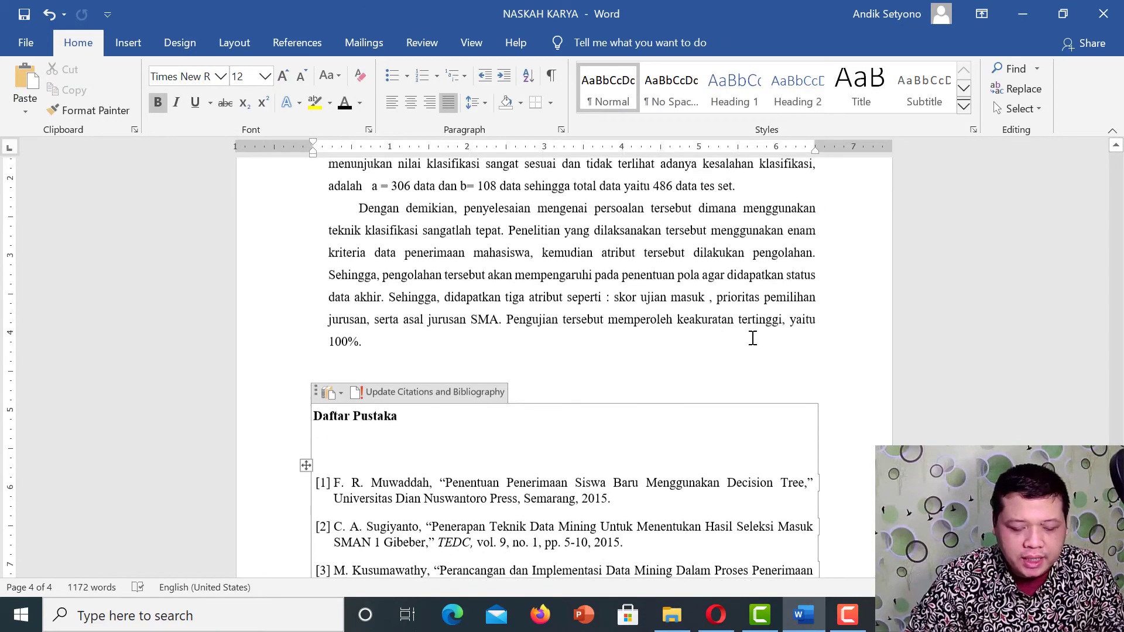
scroll(750, 327, "up", 15)
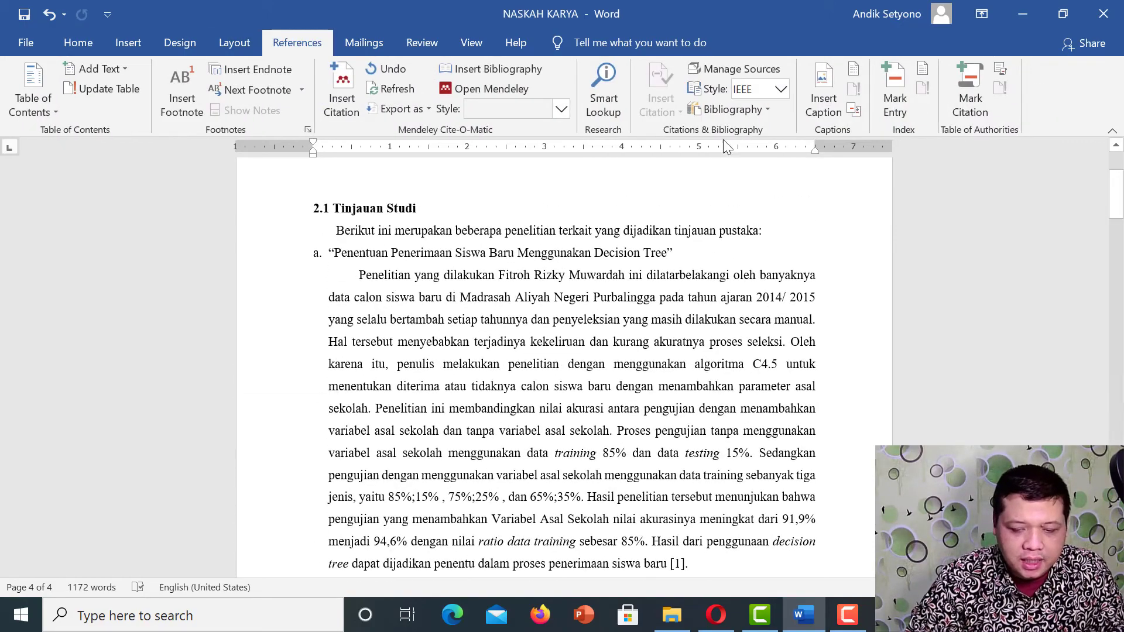
left_click(780, 89)
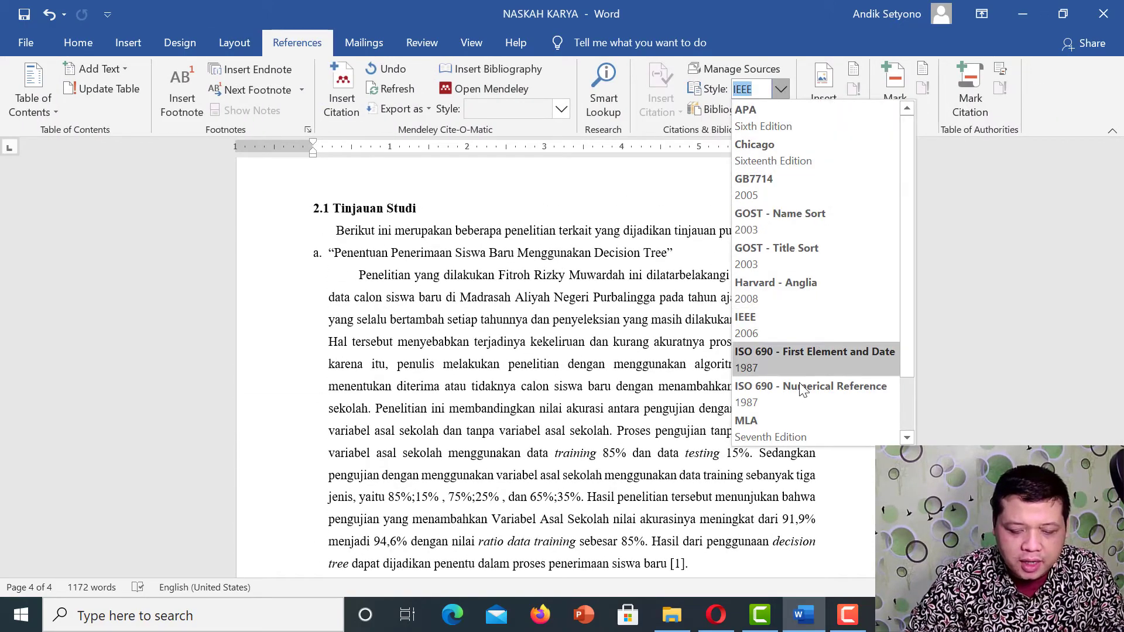
left_click(785, 424)
scroll(683, 300, "down", 15)
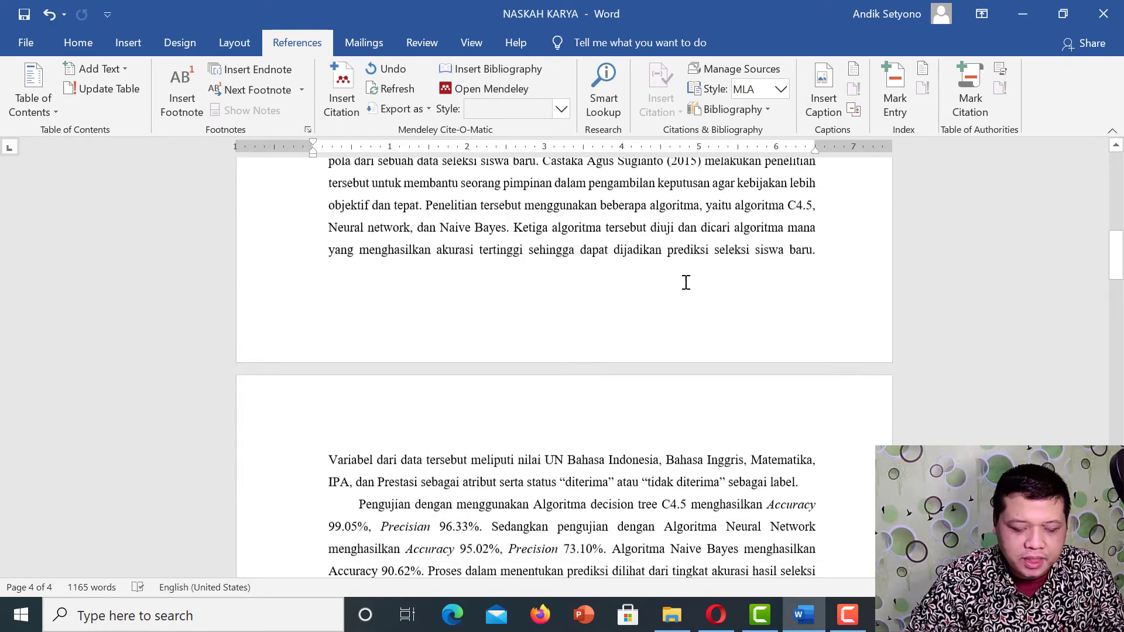
scroll(357, 362, "down", 20)
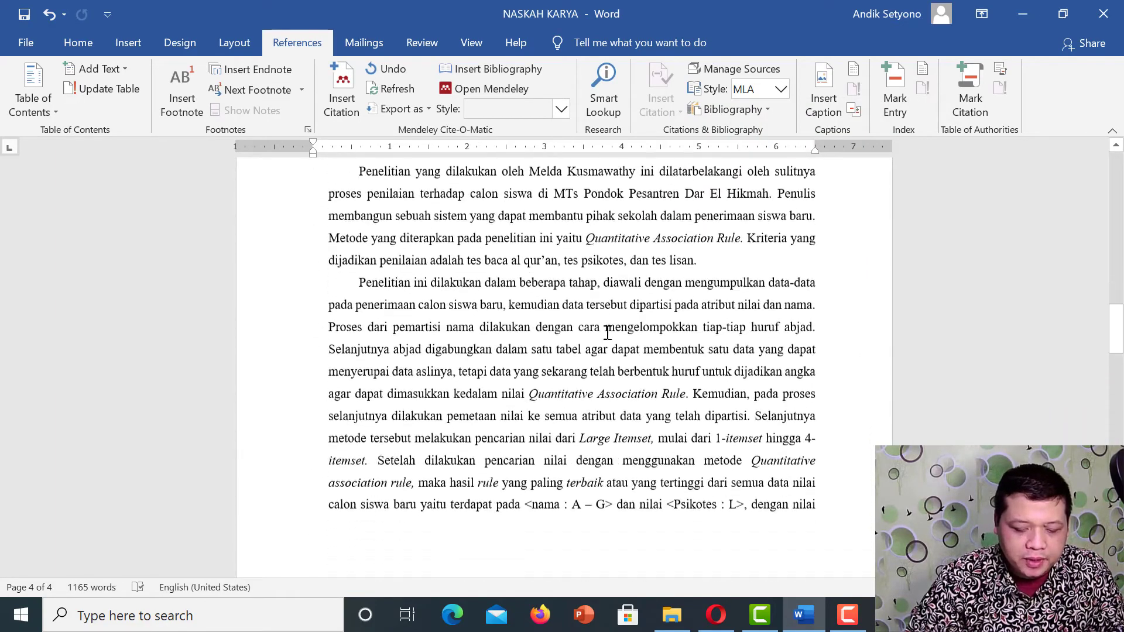
scroll(595, 317, "down", 10)
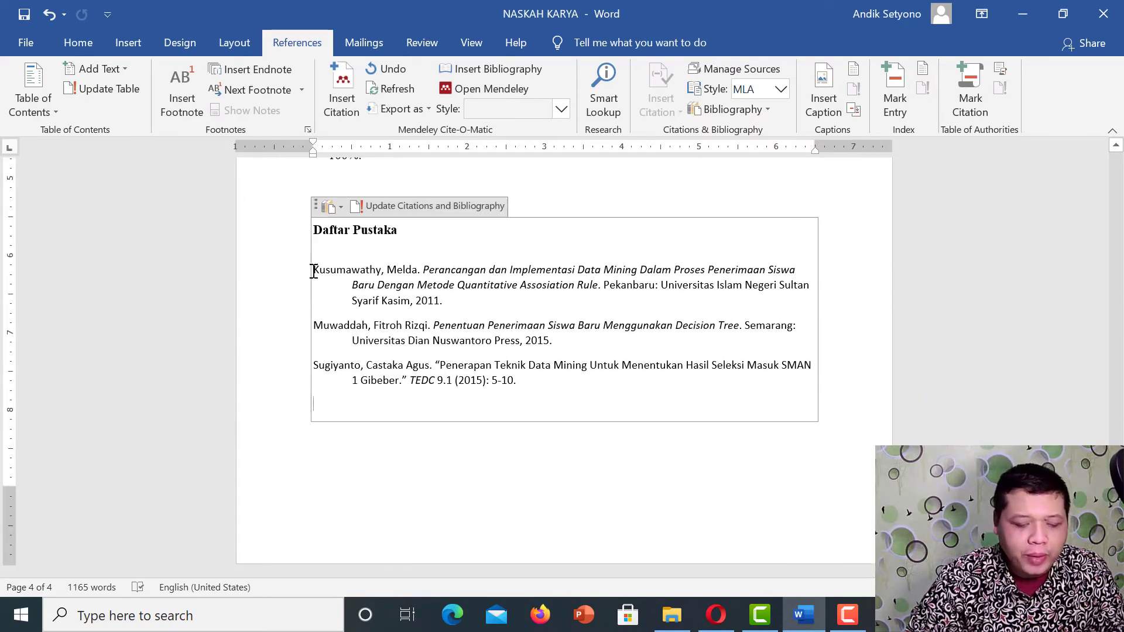
- Format the three MLA bibliography entries under Daftar Pustaka as Times New Roman, 12 pt, with justified alignment
left_click_drag(312, 269, 582, 388)
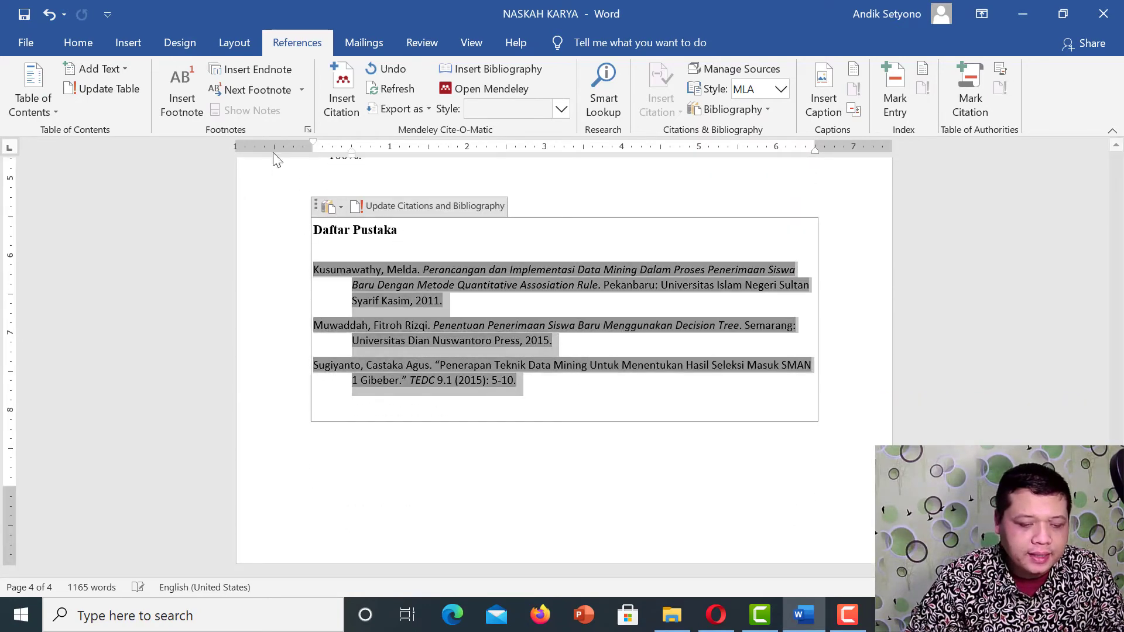
left_click(96, 43)
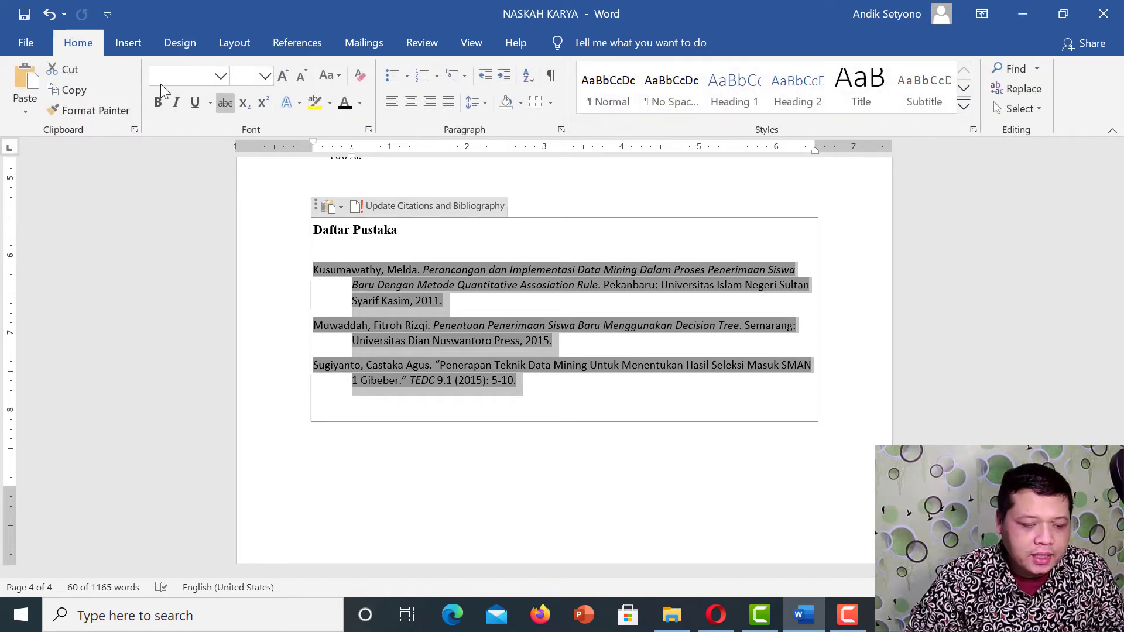
left_click(221, 77)
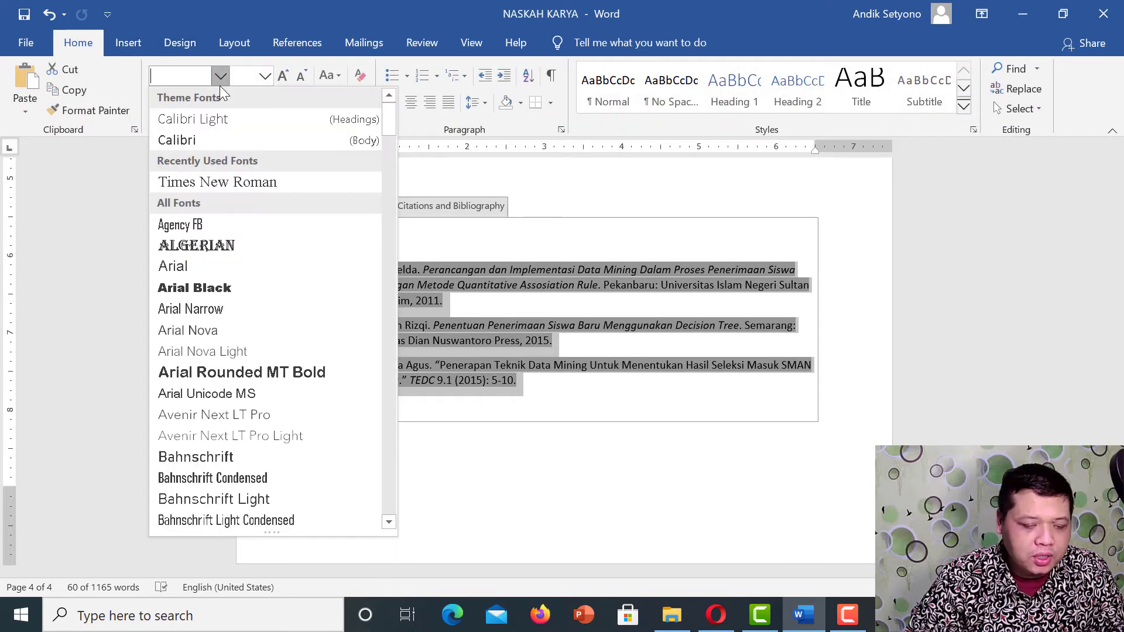
left_click(221, 178)
left_click(265, 79)
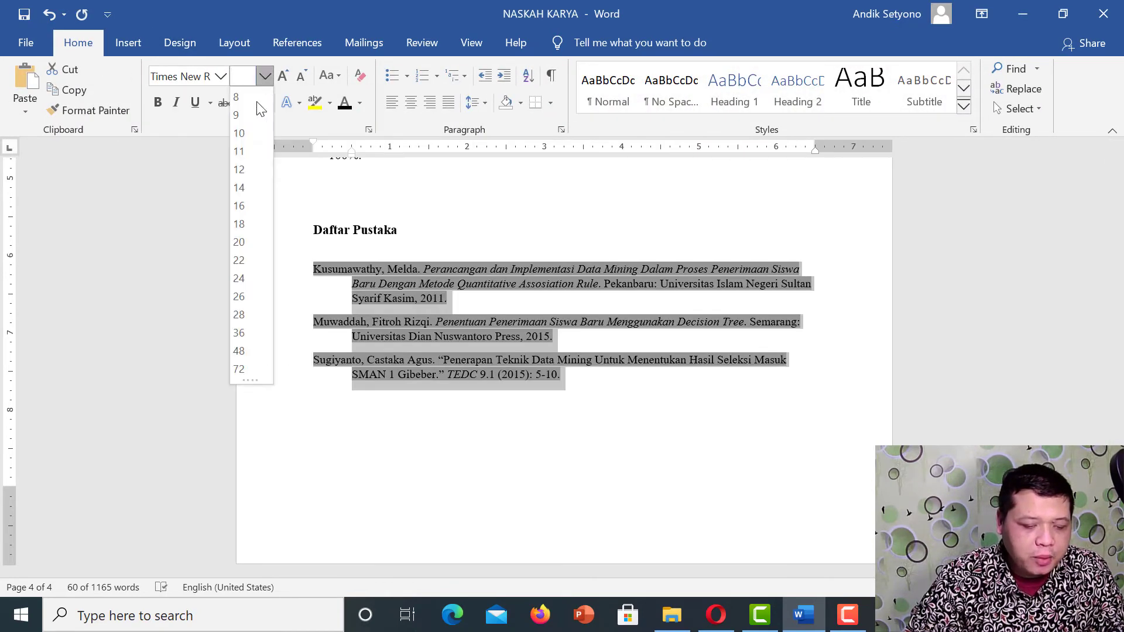
left_click(241, 168)
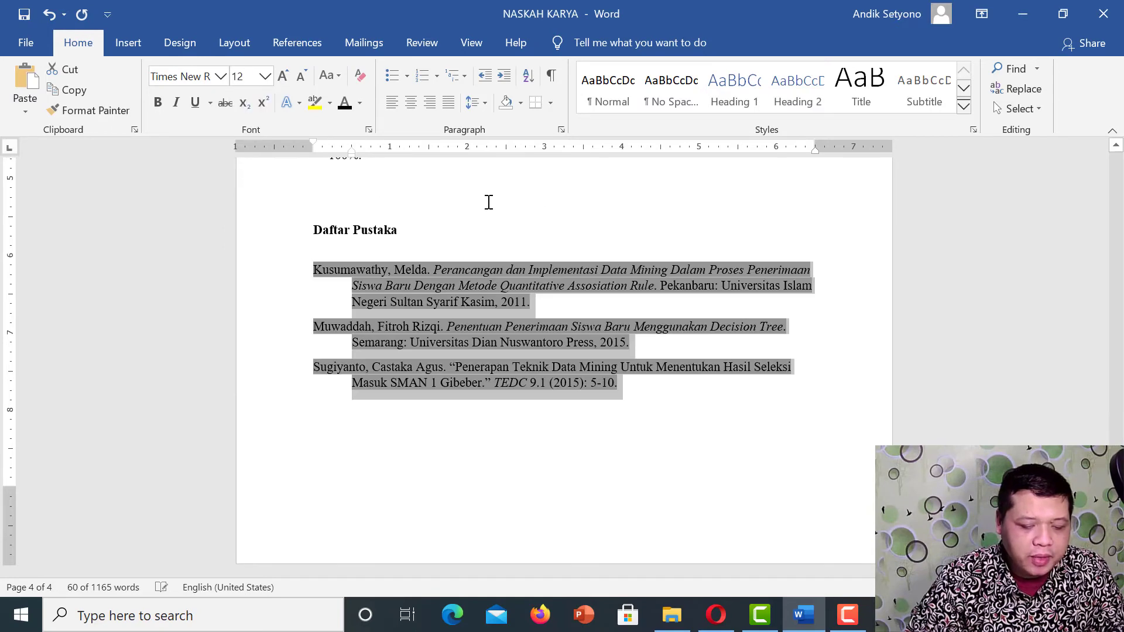
left_click(449, 103)
left_click(637, 470)
scroll(636, 501, "up", 2)
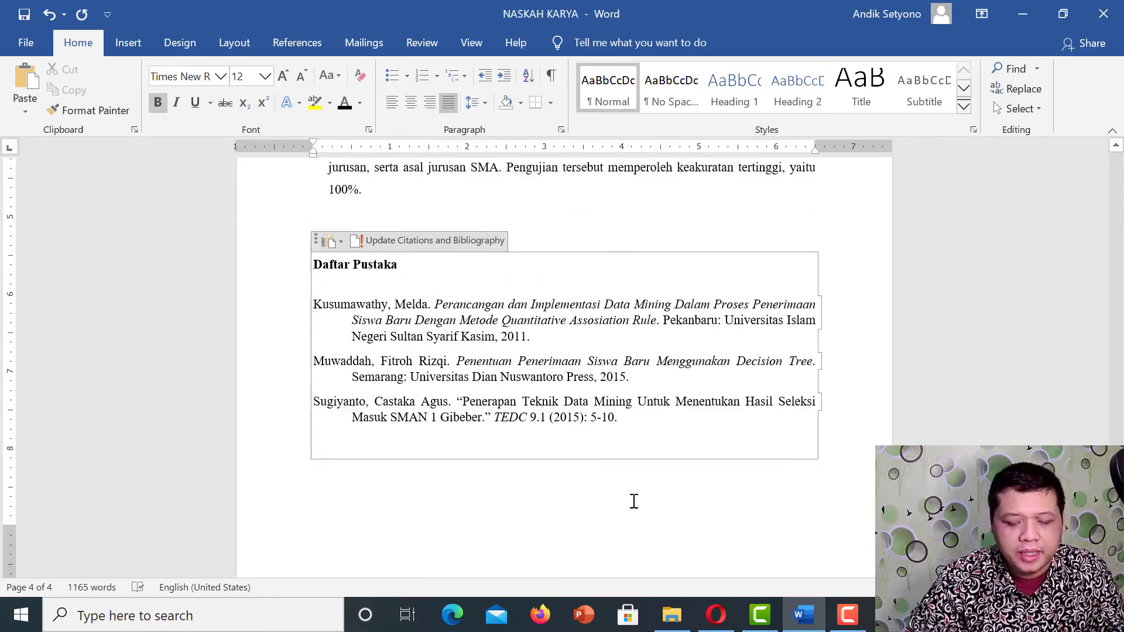
left_click(635, 501)
- Review the MLA in-text citations from the bibliography back to the BAB II heading at the beginning of the document
scroll(646, 476, "up", 20)
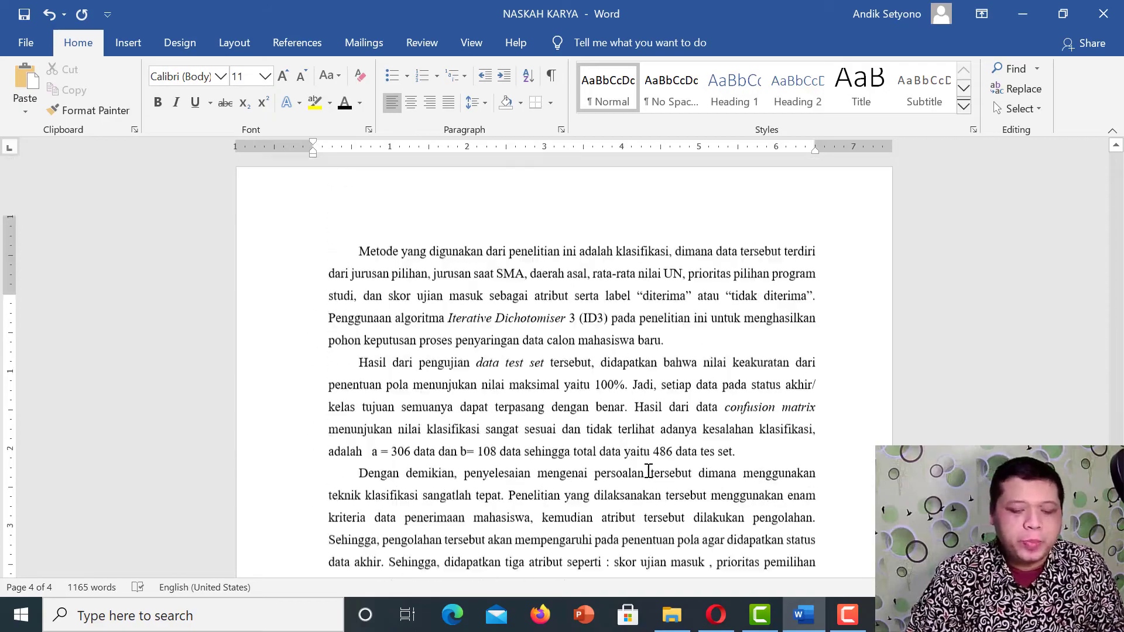
scroll(666, 436, "up", 15)
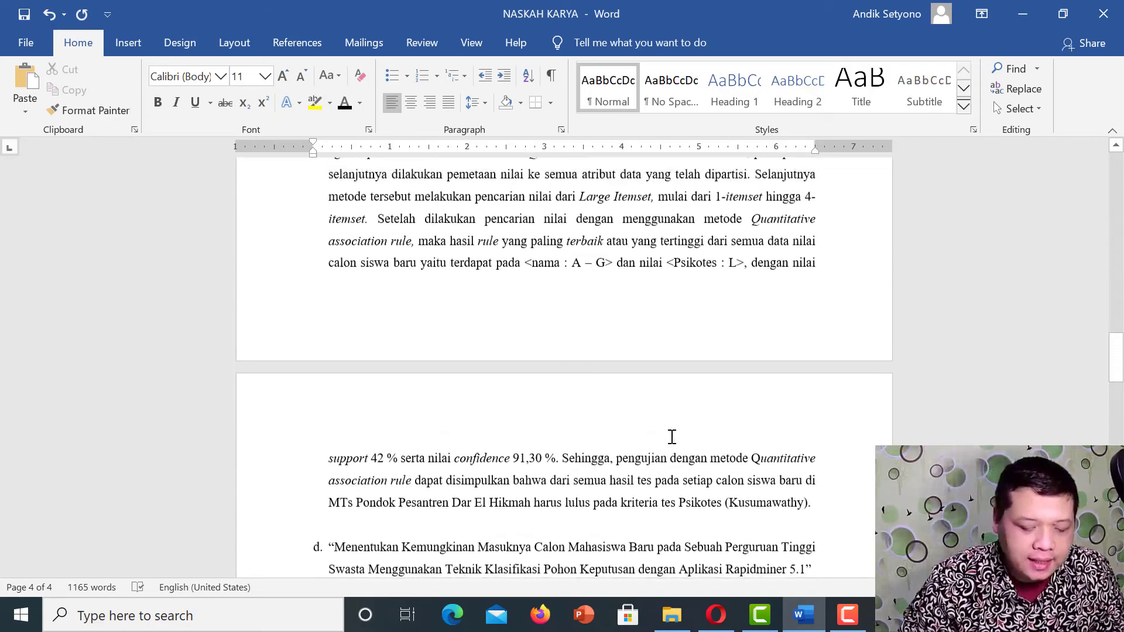
scroll(660, 425, "up", 12)
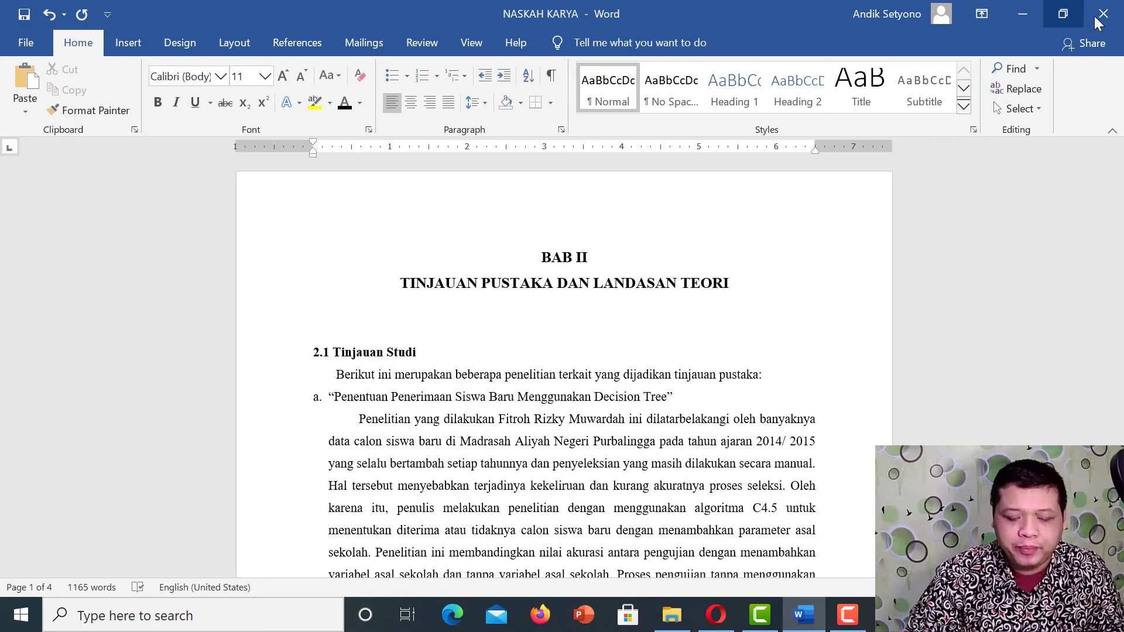
mouse_move(872, 603)
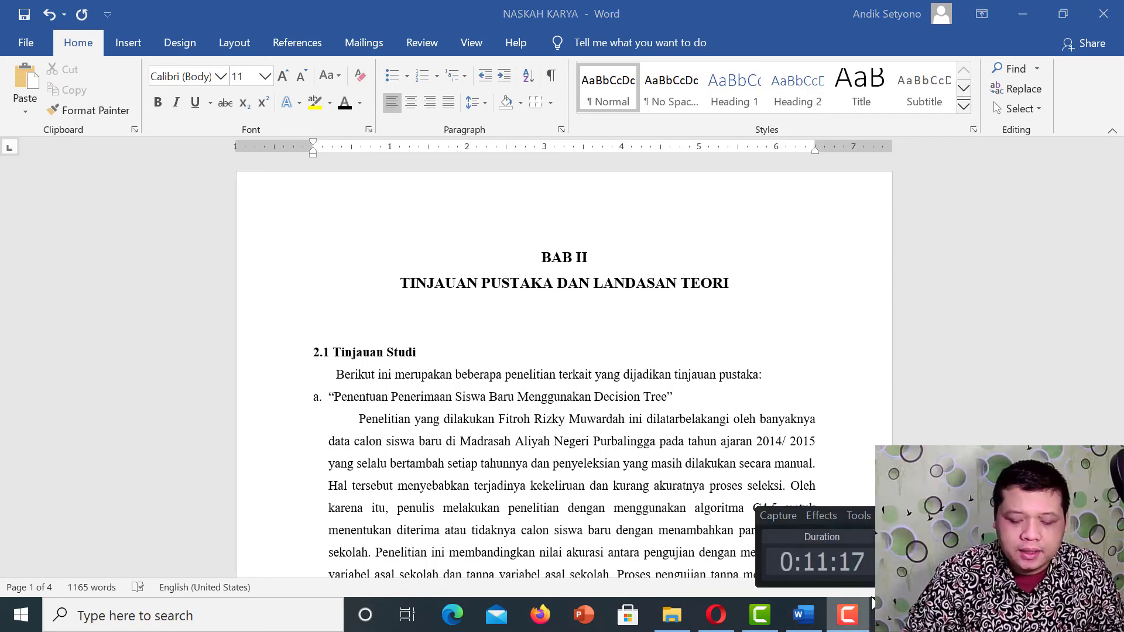